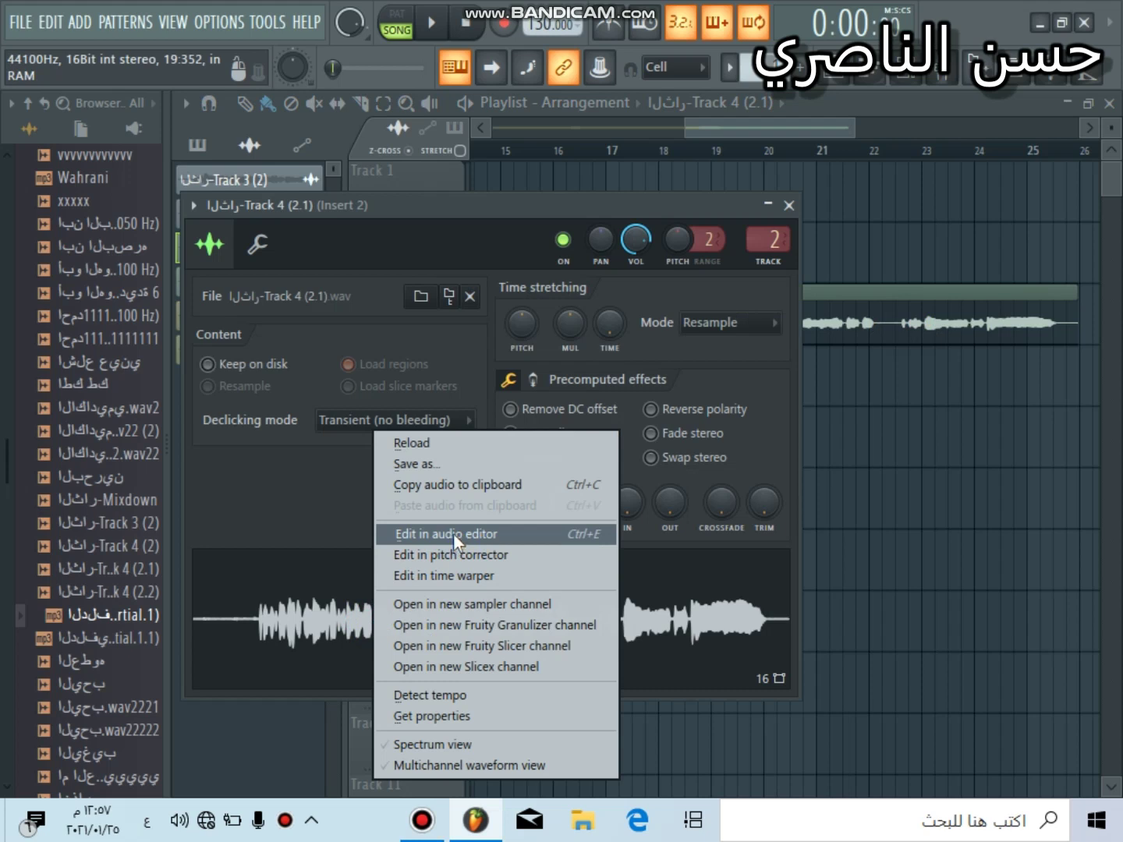
# Step: Open the Track 4 (2.1) sample in the Edison audio editor and acquire a noise profile from its silent opening, 0:000 to 2:028
pyautogui.click(452, 536)
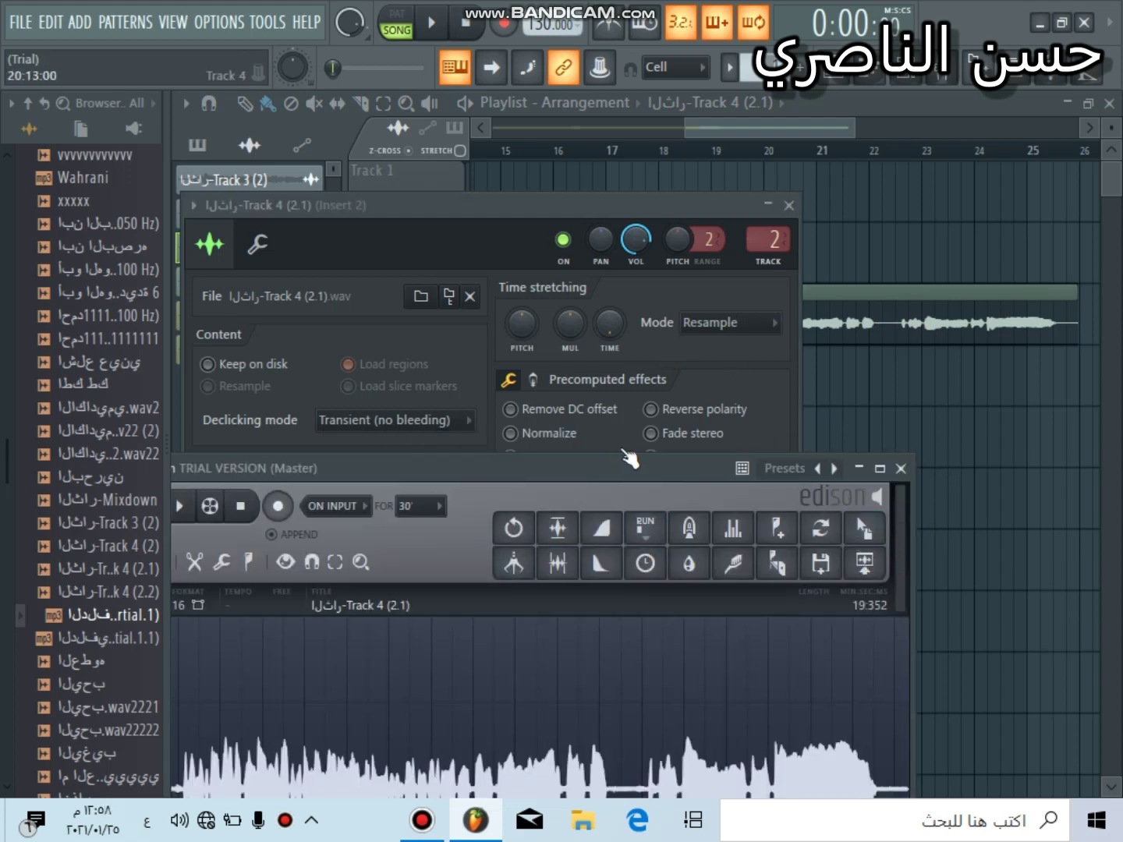
pyautogui.moveTo(500, 467); pyautogui.dragTo(616, 216)
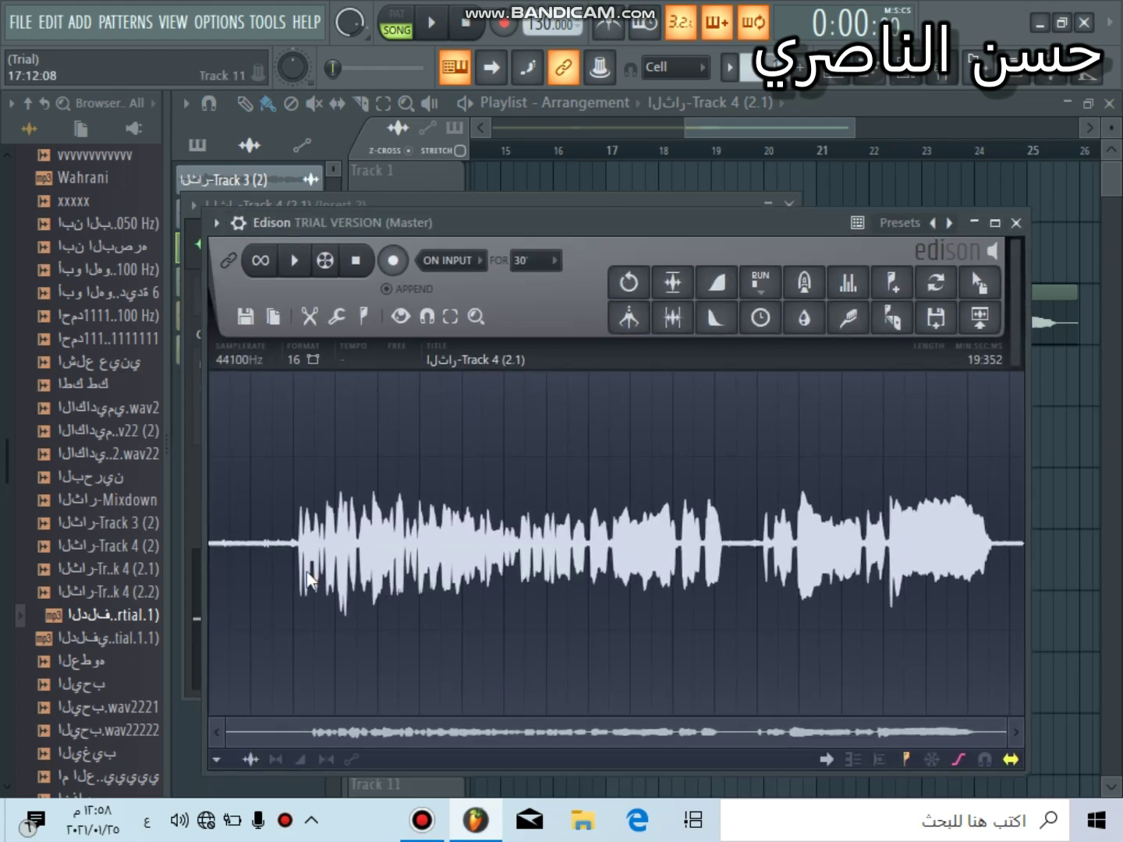
pyautogui.moveTo(290, 550); pyautogui.dragTo(214, 555)
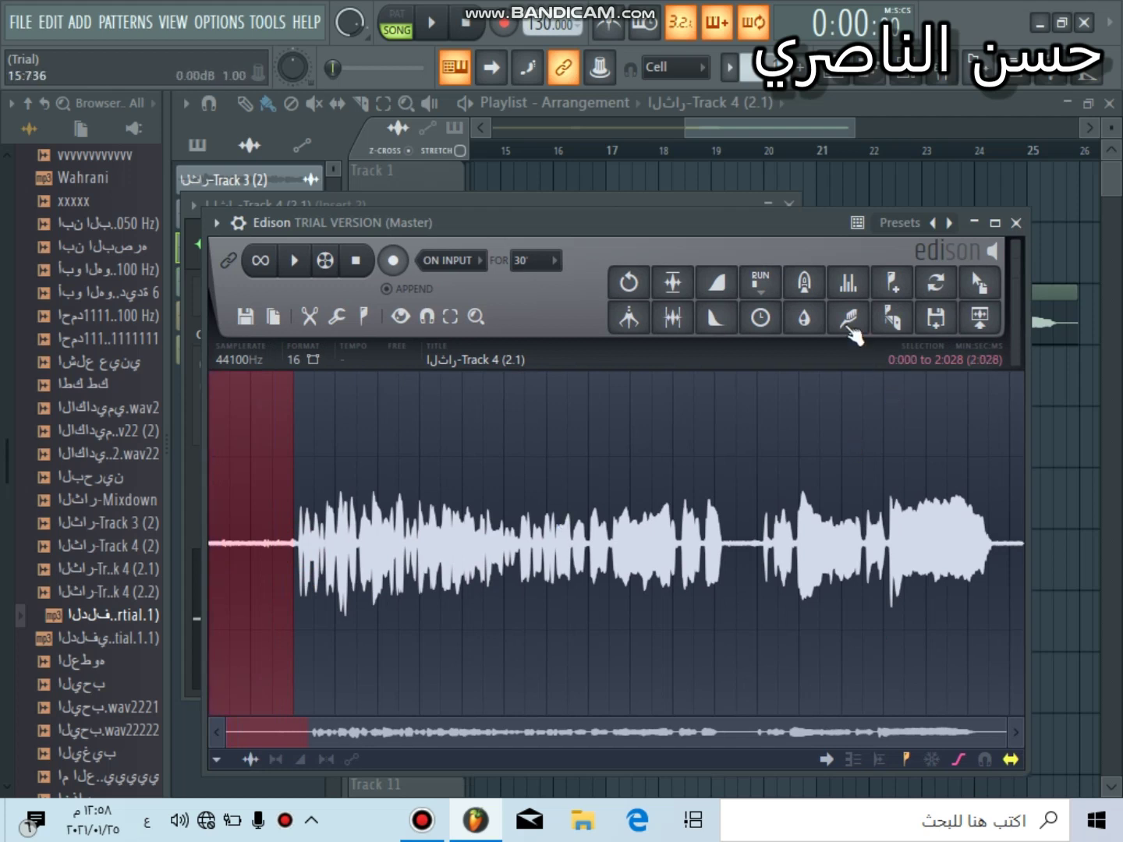
pyautogui.click(850, 321)
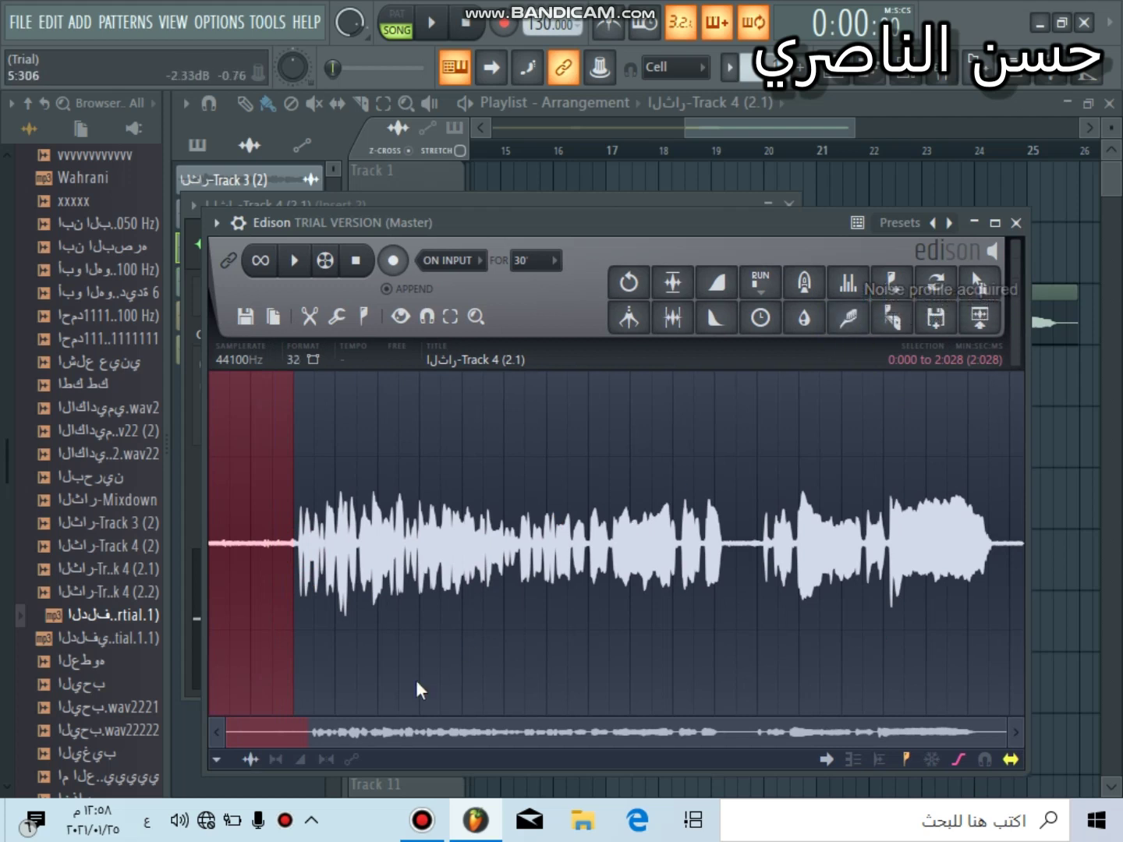
# Step: Denoise the entire sample with the acquired noise profile, keeping the default clean-up settings
pyautogui.hotkey('ctrl', 'a')
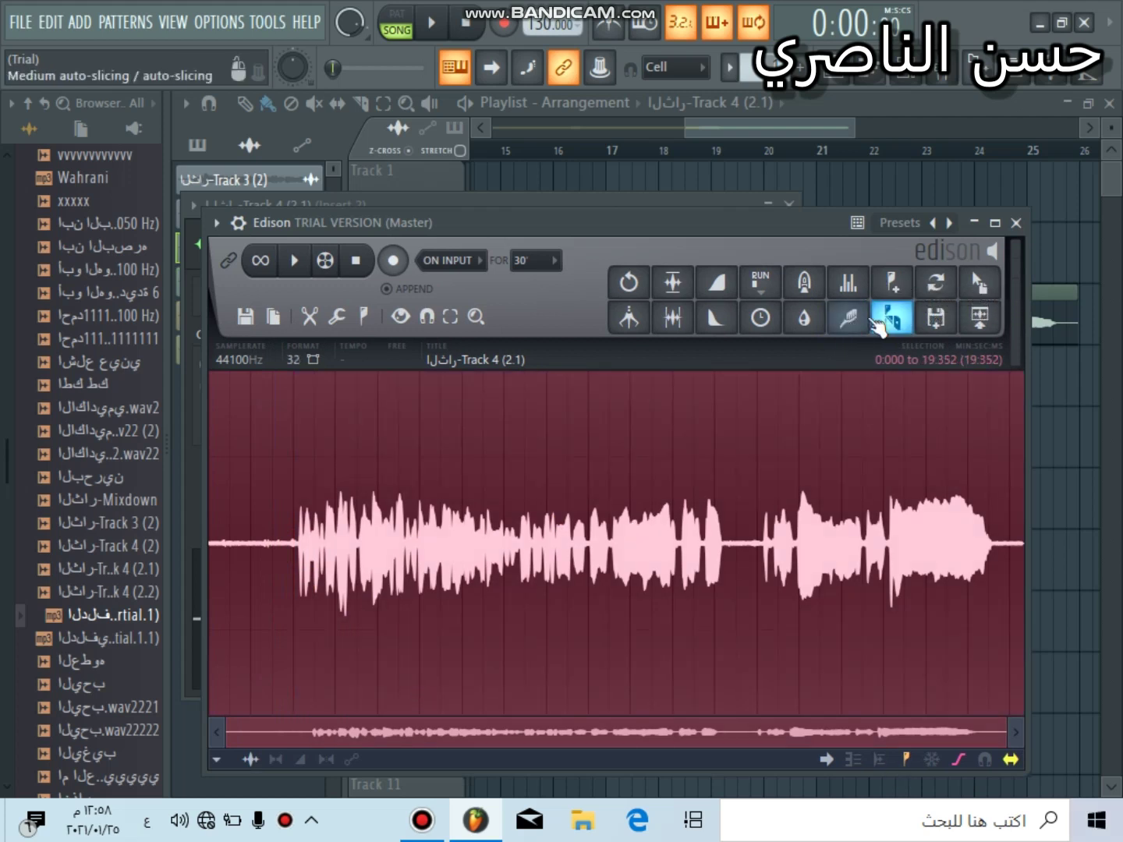
pyautogui.click(856, 326)
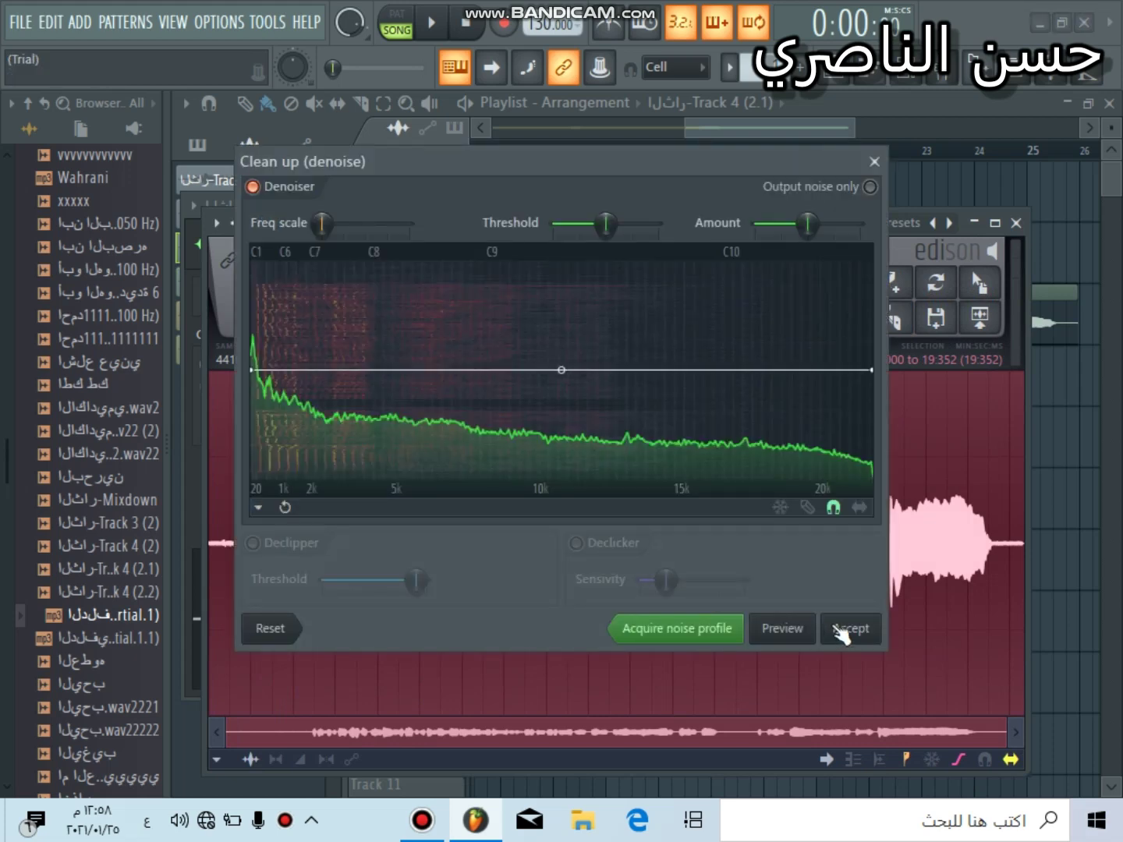
pyautogui.click(847, 630)
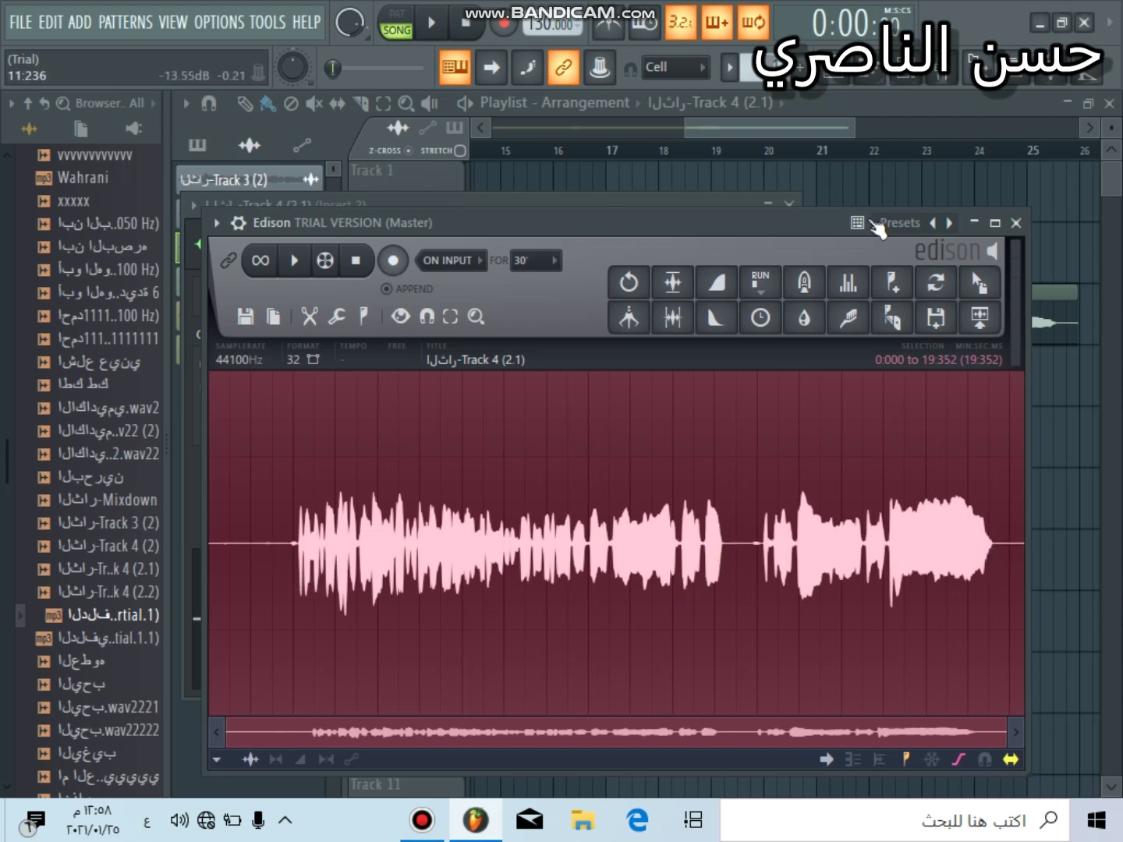
# Step: Close the original sample's channel settings and place the denoised audio from Edison in the playlist on Track 4
pyautogui.moveTo(768, 228); pyautogui.dragTo(739, 424)
pyautogui.click(790, 207)
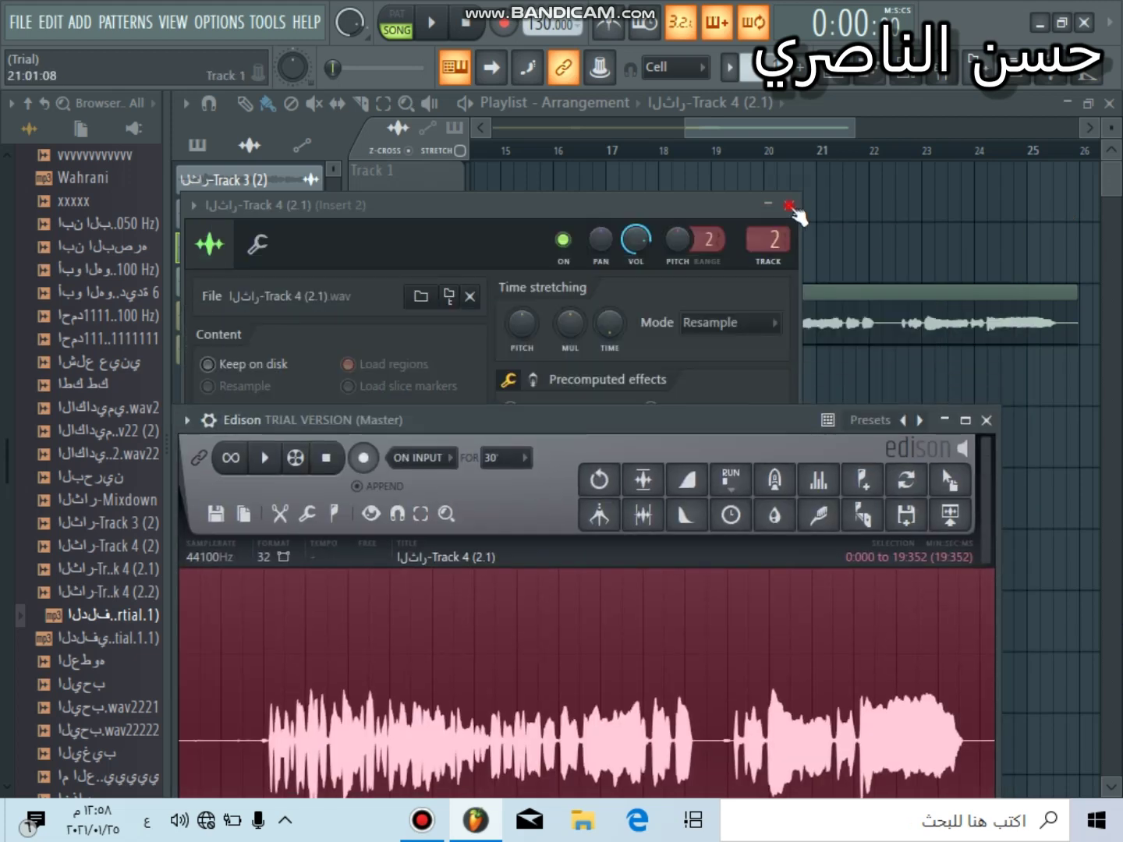
pyautogui.moveTo(954, 487); pyautogui.dragTo(873, 385)
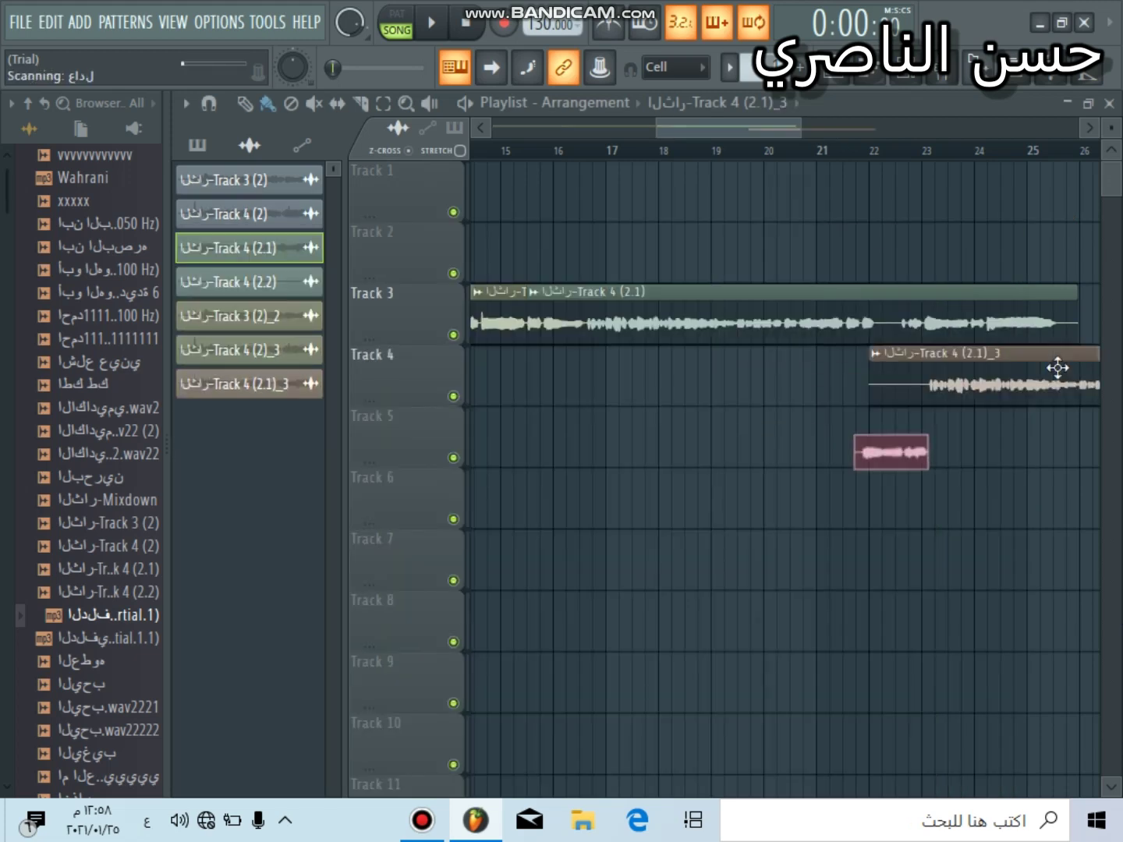
# Step: Delete the original Track 4 (2.1) clip from playlist Track 3 and move the denoised clip into its place at bar 17
pyautogui.rightClick(1059, 327)
pyautogui.moveTo(702, 133); pyautogui.dragTo(583, 133)
pyautogui.moveTo(1076, 365); pyautogui.dragTo(372, 137)
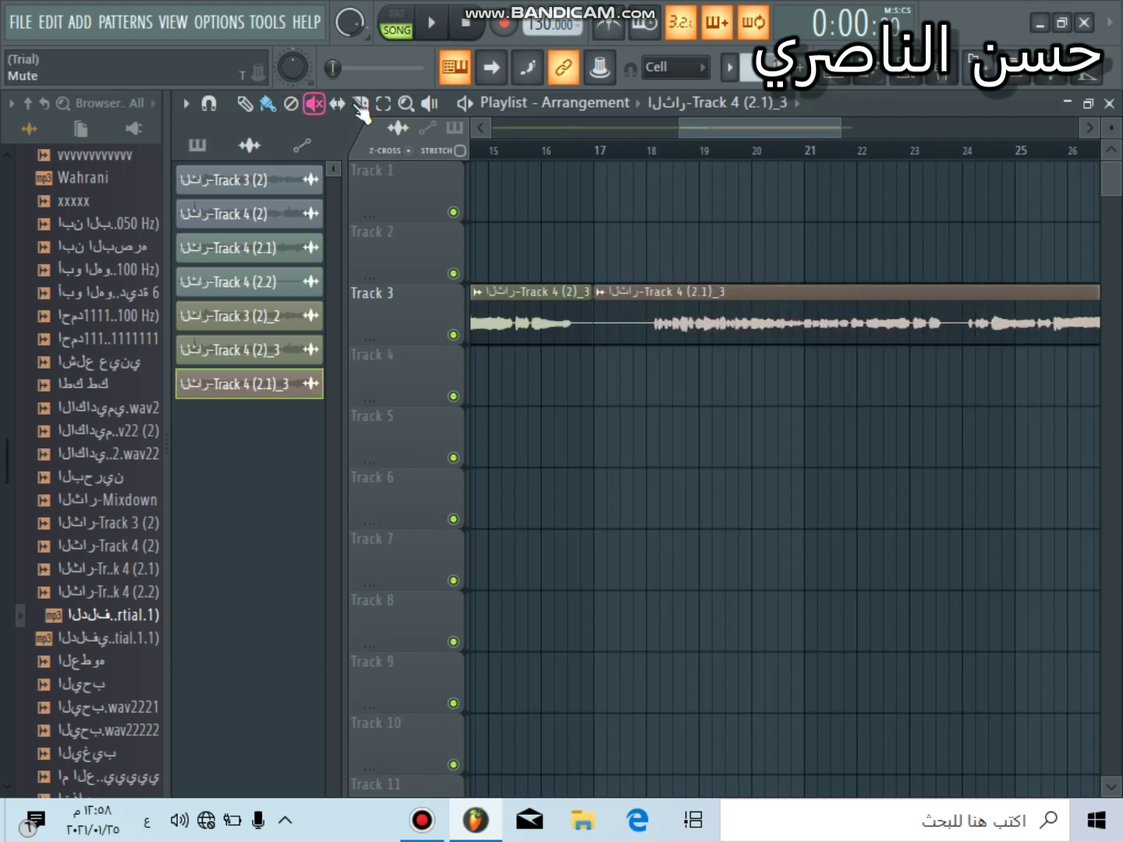
# Step: Slice away the silent sections at the starts and ends of the vocal clips on Track 3, leaving only the sung parts
pyautogui.click(360, 103)
pyautogui.moveTo(655, 287); pyautogui.dragTo(664, 358)
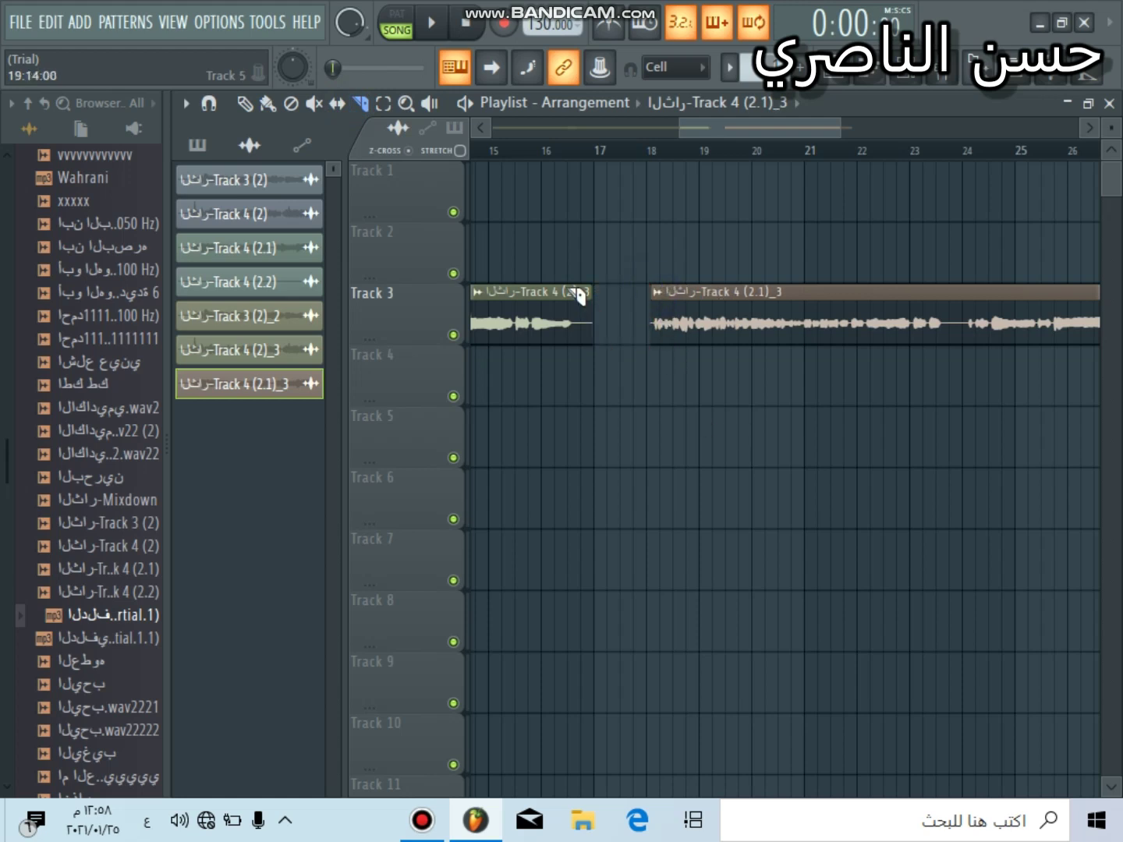
pyautogui.moveTo(561, 278); pyautogui.dragTo(608, 379)
pyautogui.moveTo(751, 131); pyautogui.dragTo(600, 118)
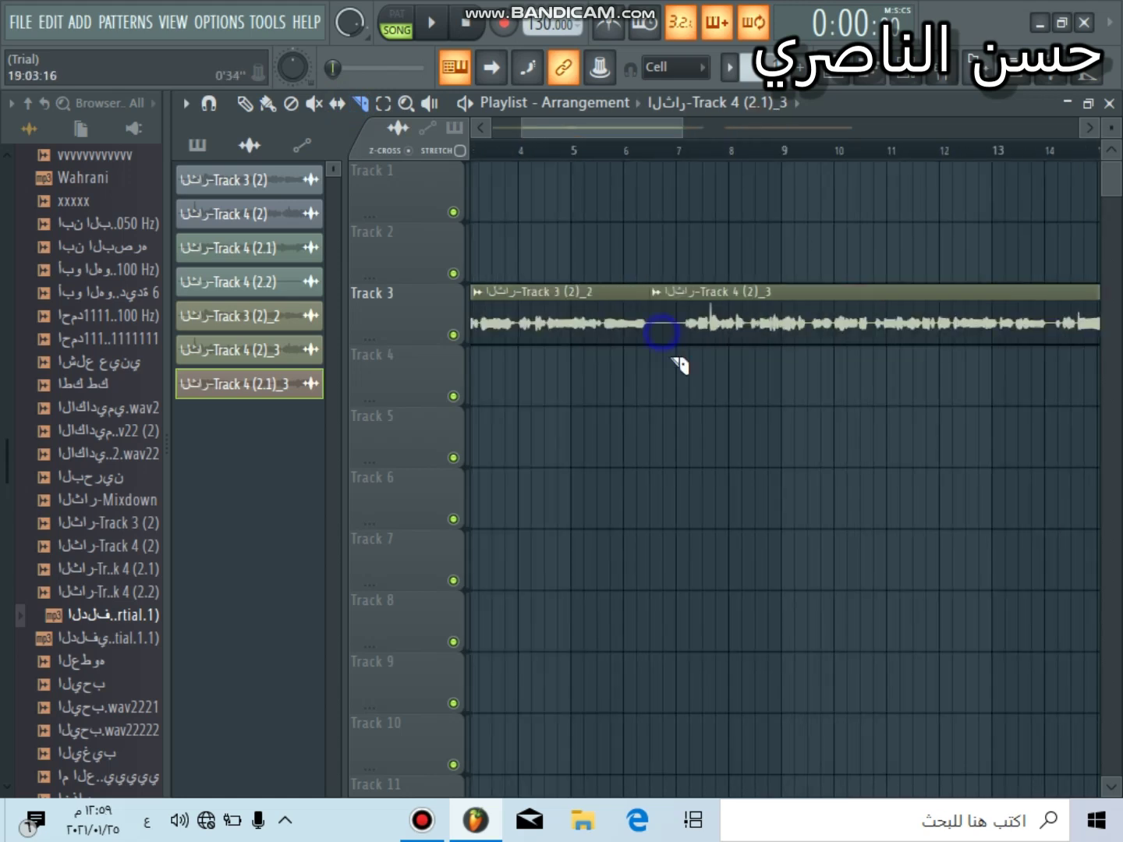
pyautogui.moveTo(677, 364)
pyautogui.mouseDown()
pyautogui.moveTo(706, 295)
pyautogui.moveTo(678, 346)
pyautogui.mouseUp()
pyautogui.moveTo(621, 126); pyautogui.dragTo(481, 126)
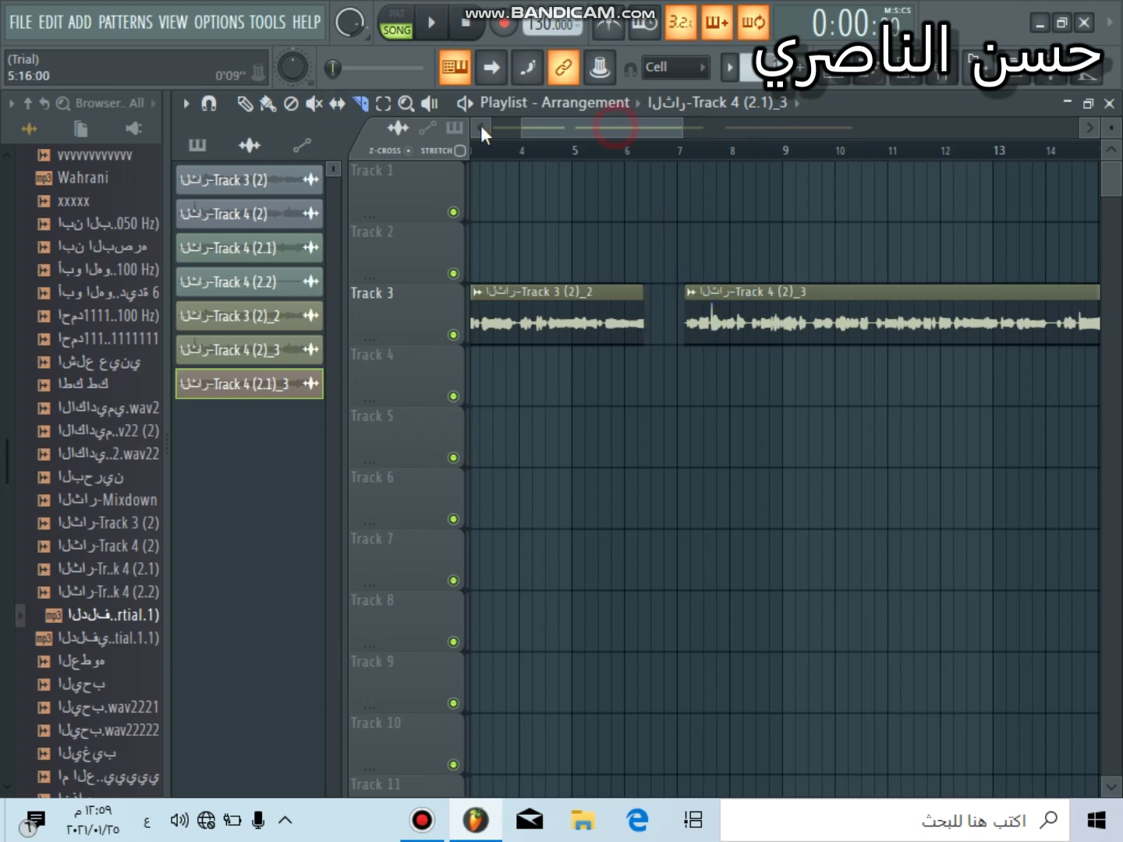
pyautogui.moveTo(519, 286); pyautogui.dragTo(517, 377)
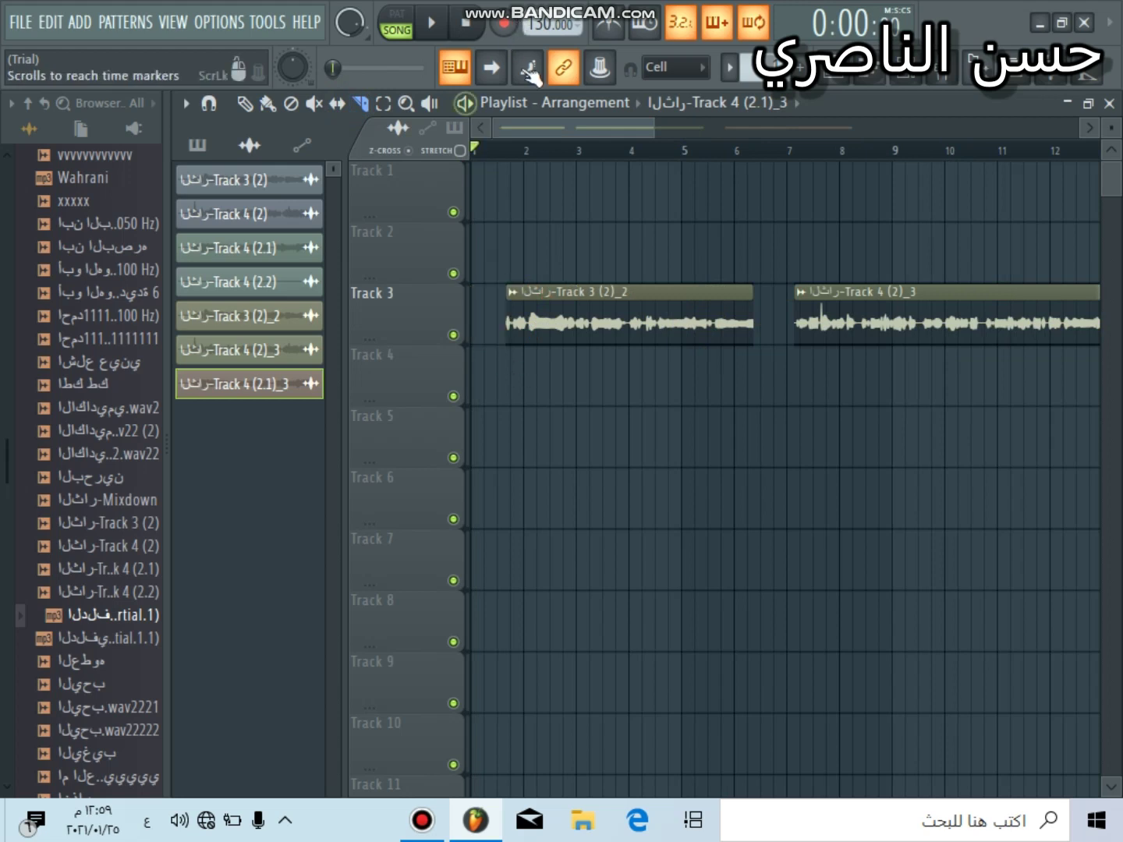
# Step: Move the trimmed clips earlier on Track 3 so they start at bar 1 and follow one another without gaps
pyautogui.click(290, 104)
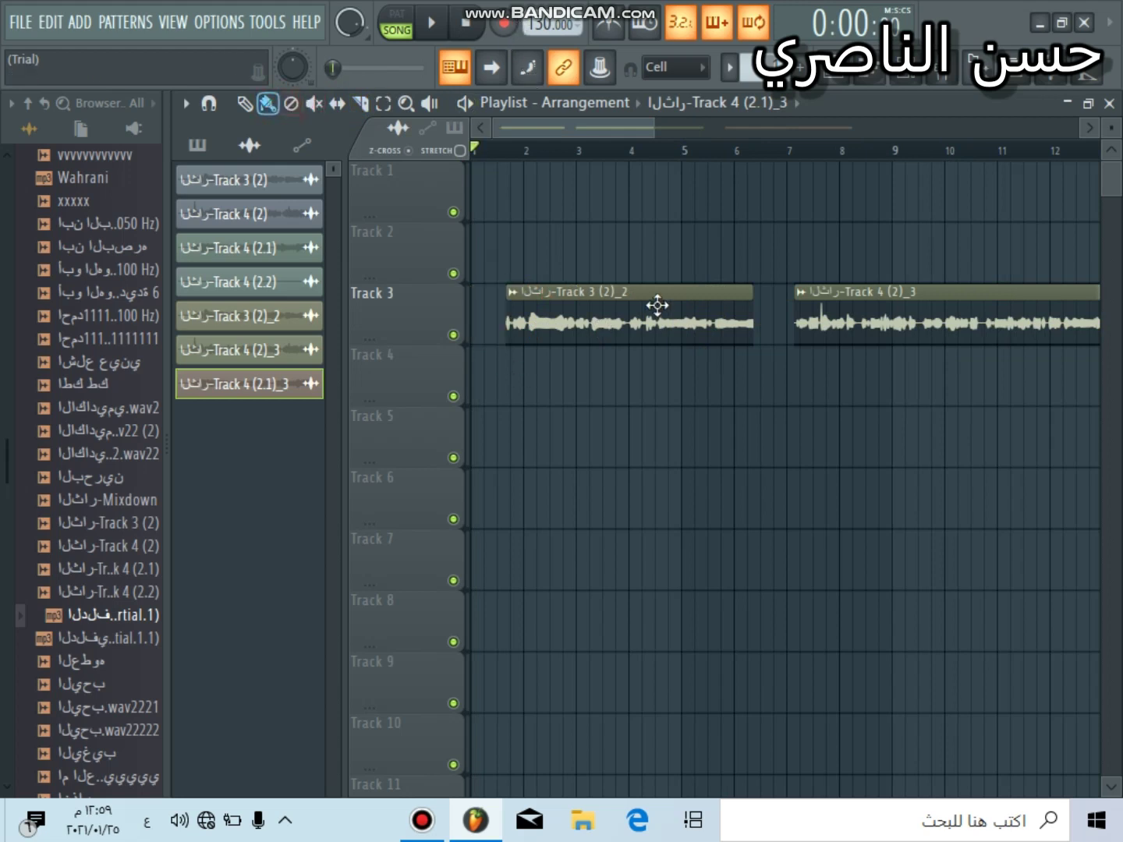
pyautogui.moveTo(586, 305); pyautogui.dragTo(552, 306)
pyautogui.moveTo(828, 307); pyautogui.dragTo(750, 306)
pyautogui.moveTo(628, 133); pyautogui.dragTo(750, 164)
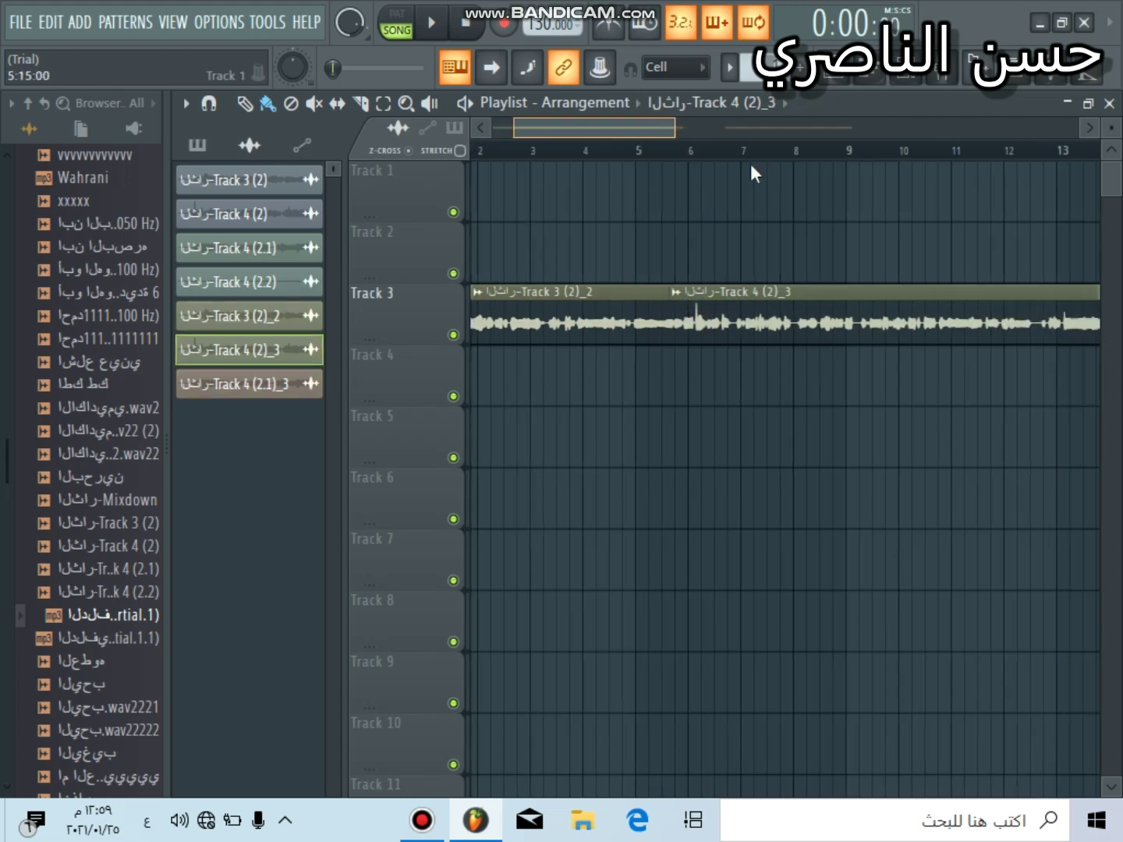
pyautogui.moveTo(812, 294); pyautogui.dragTo(758, 302)
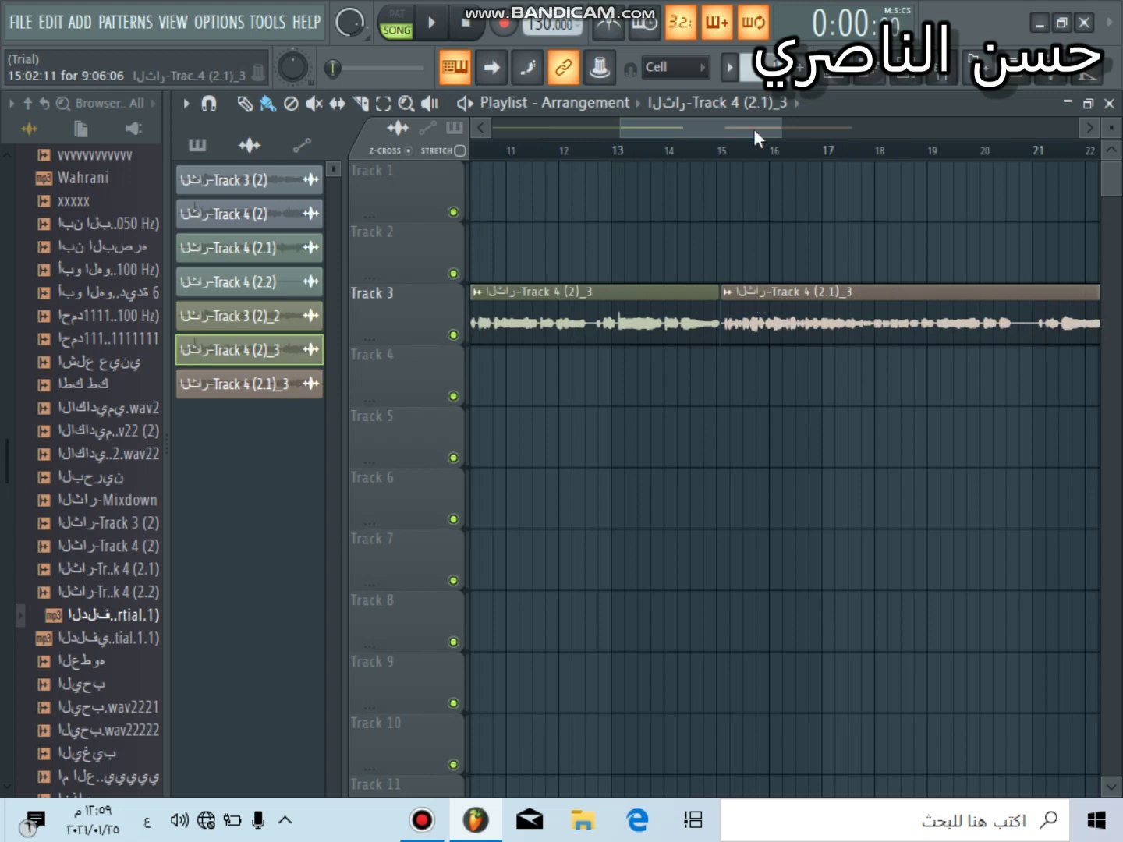
# Step: Route the first vocal clip, Track 3 (2)_2, to mixer track 2 and close its channel settings
pyautogui.moveTo(748, 128); pyautogui.dragTo(477, 141)
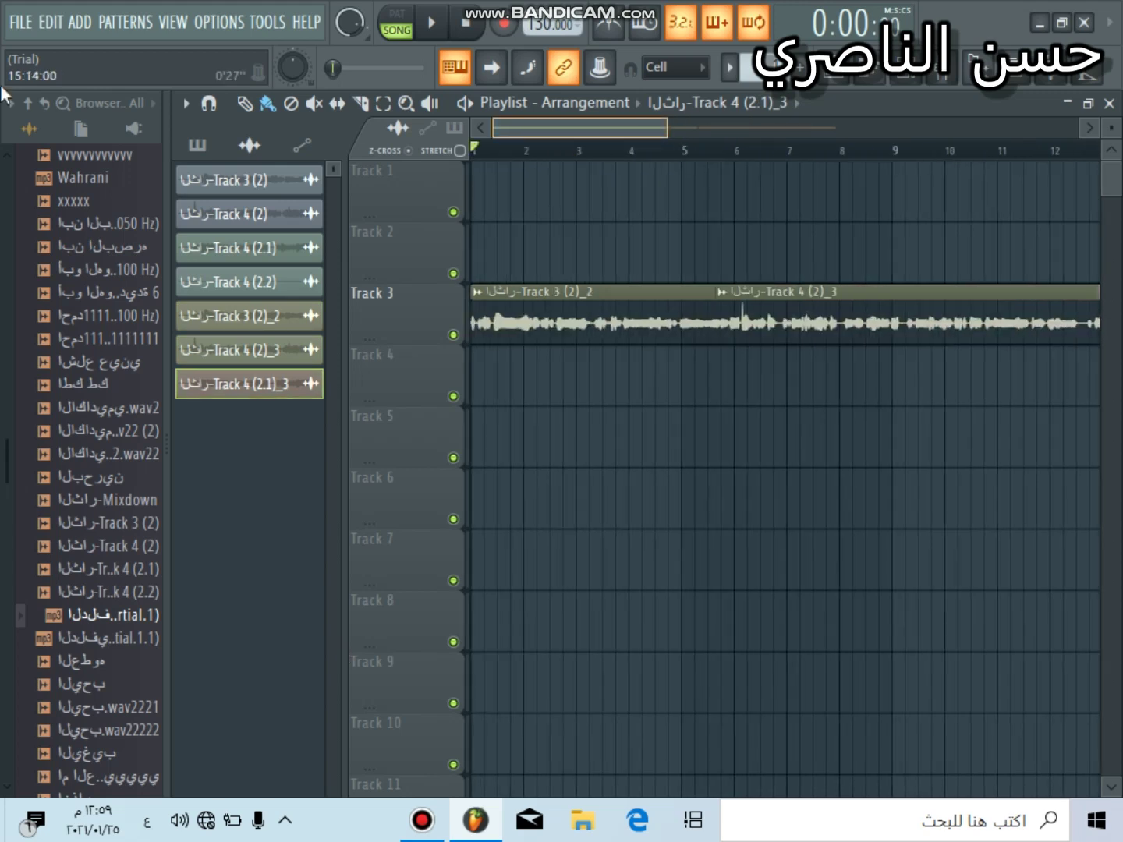
pyautogui.click(531, 317)
pyautogui.doubleClick(531, 318)
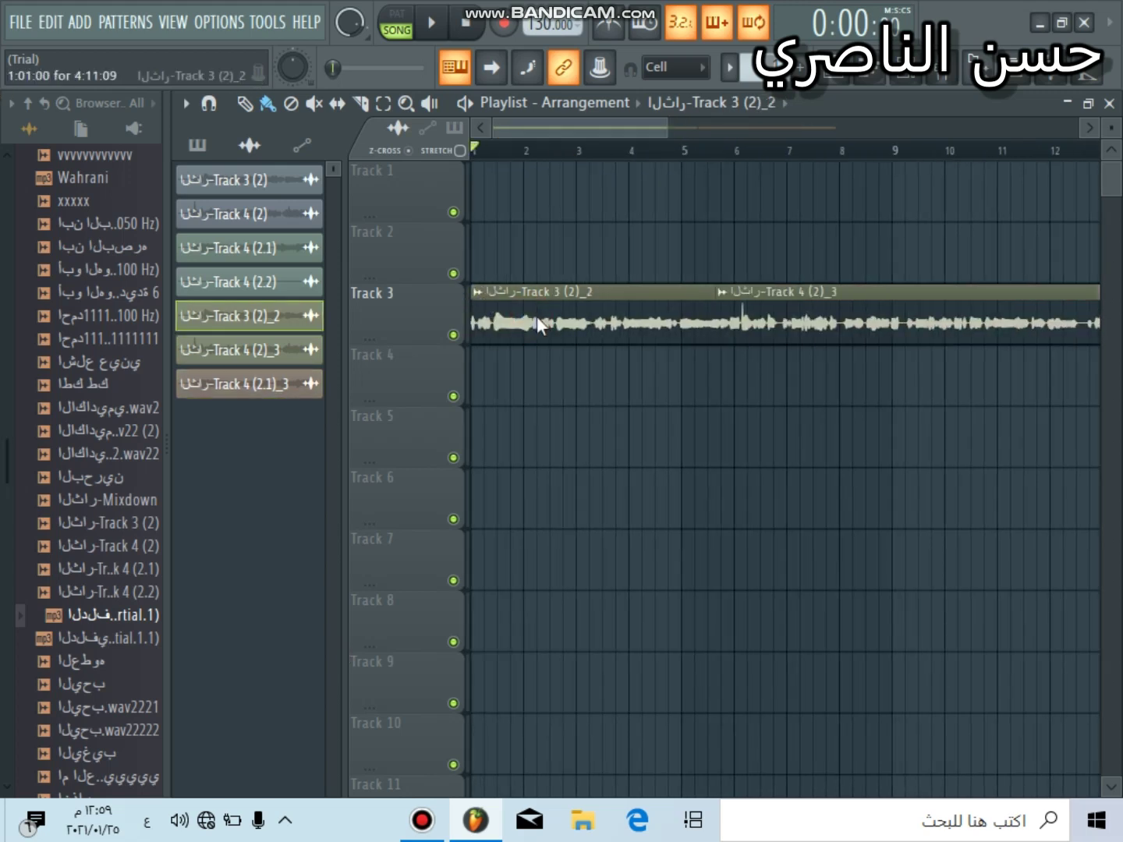
pyautogui.moveTo(822, 298); pyautogui.dragTo(822, 290)
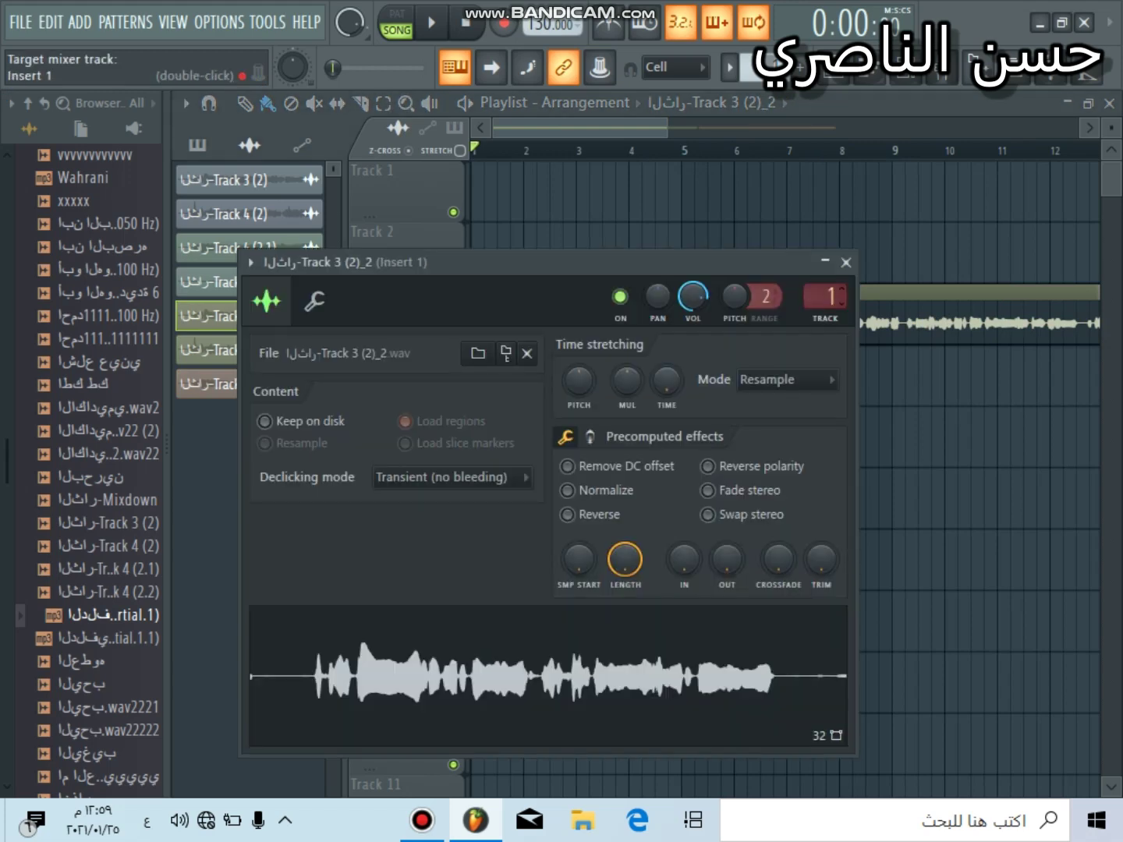
pyautogui.click(846, 262)
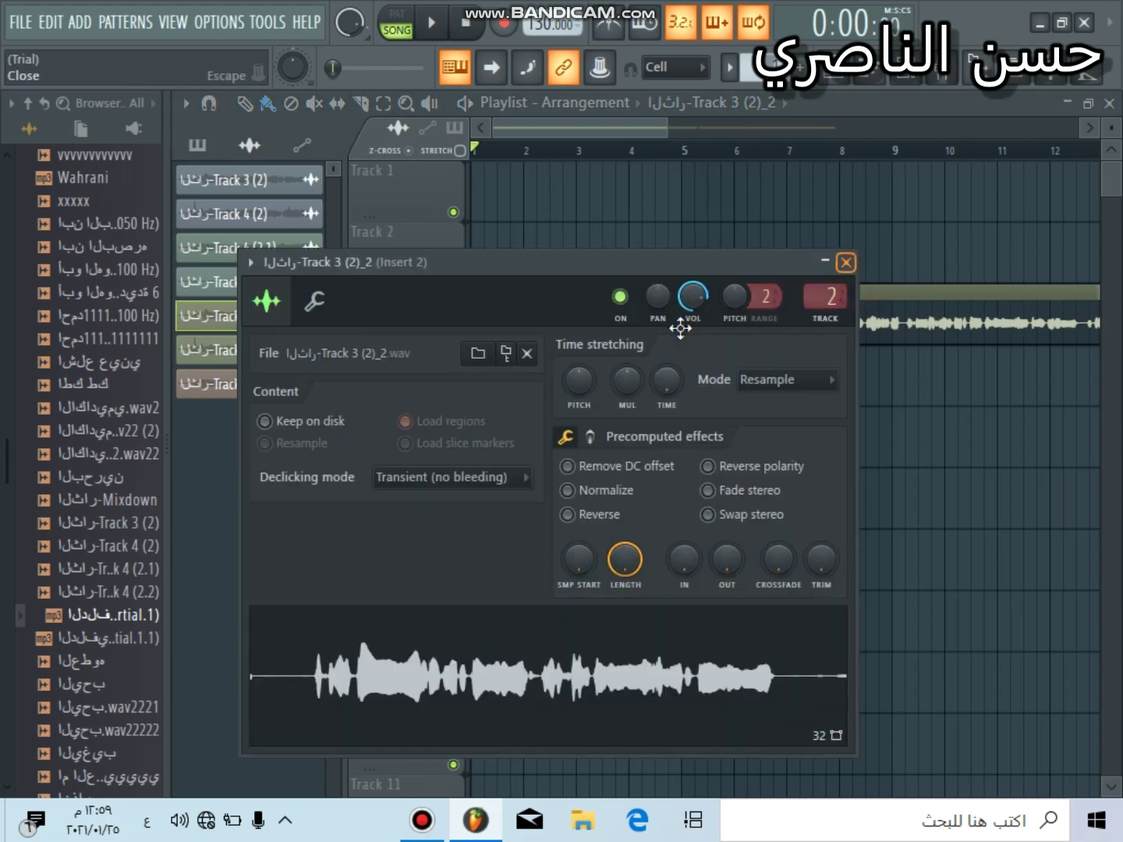
# Step: Check the mixer track assignments of the Track 4 (2)_3 and Track 4 (2.1)_3 clips in their channel settings
pyautogui.click(815, 314)
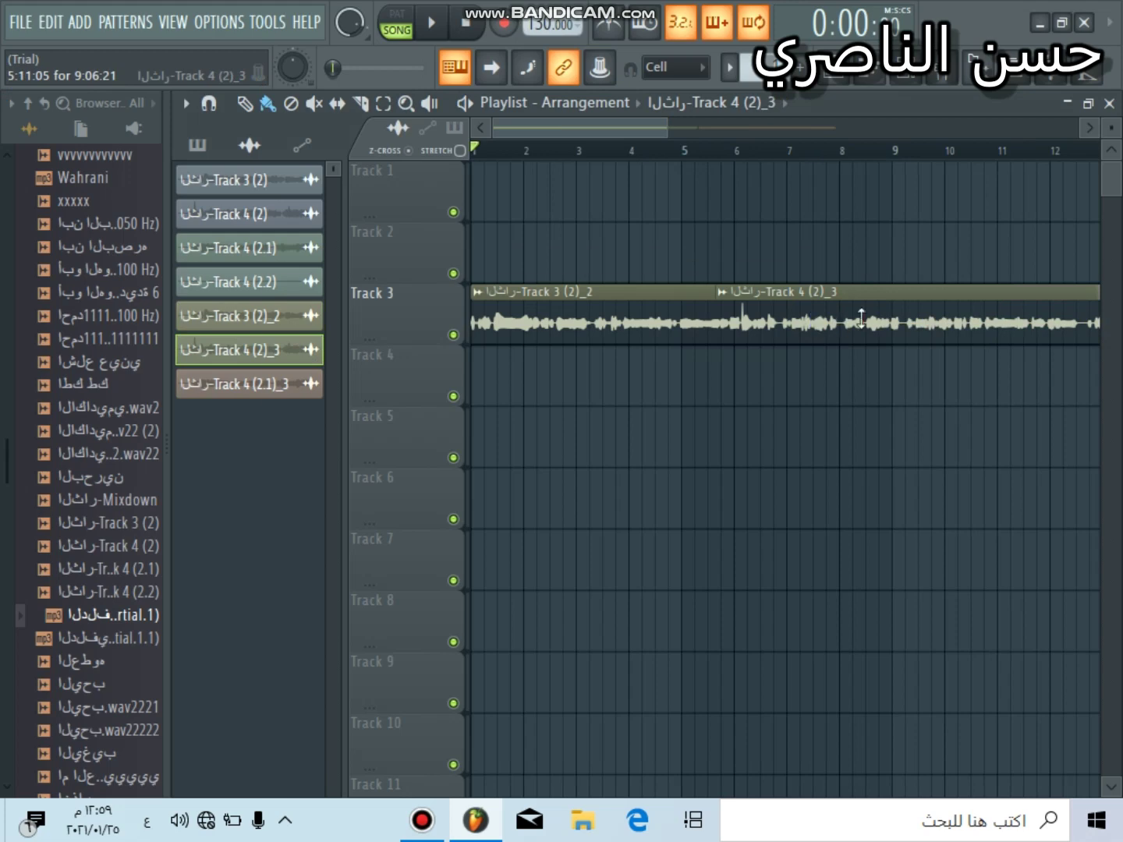
pyautogui.doubleClick(861, 319)
pyautogui.moveTo(857, 325); pyautogui.dragTo(882, 299)
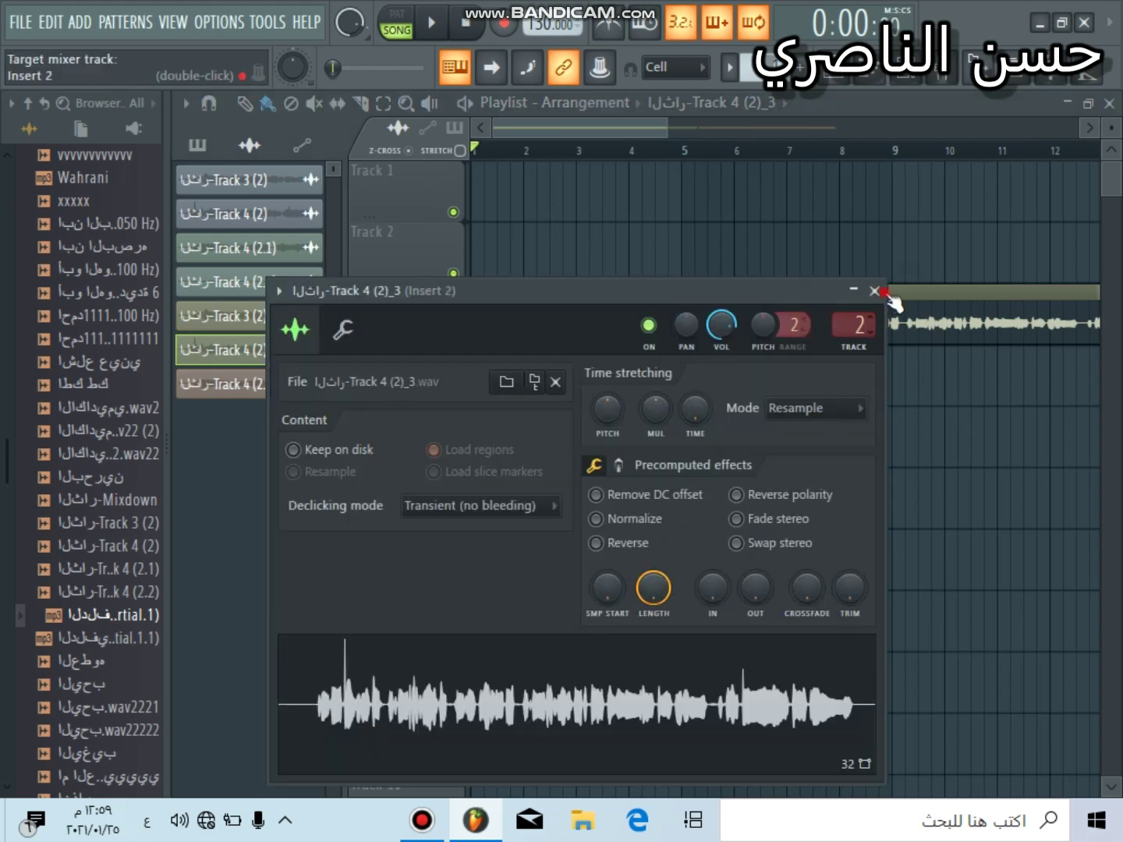
pyautogui.click(874, 290)
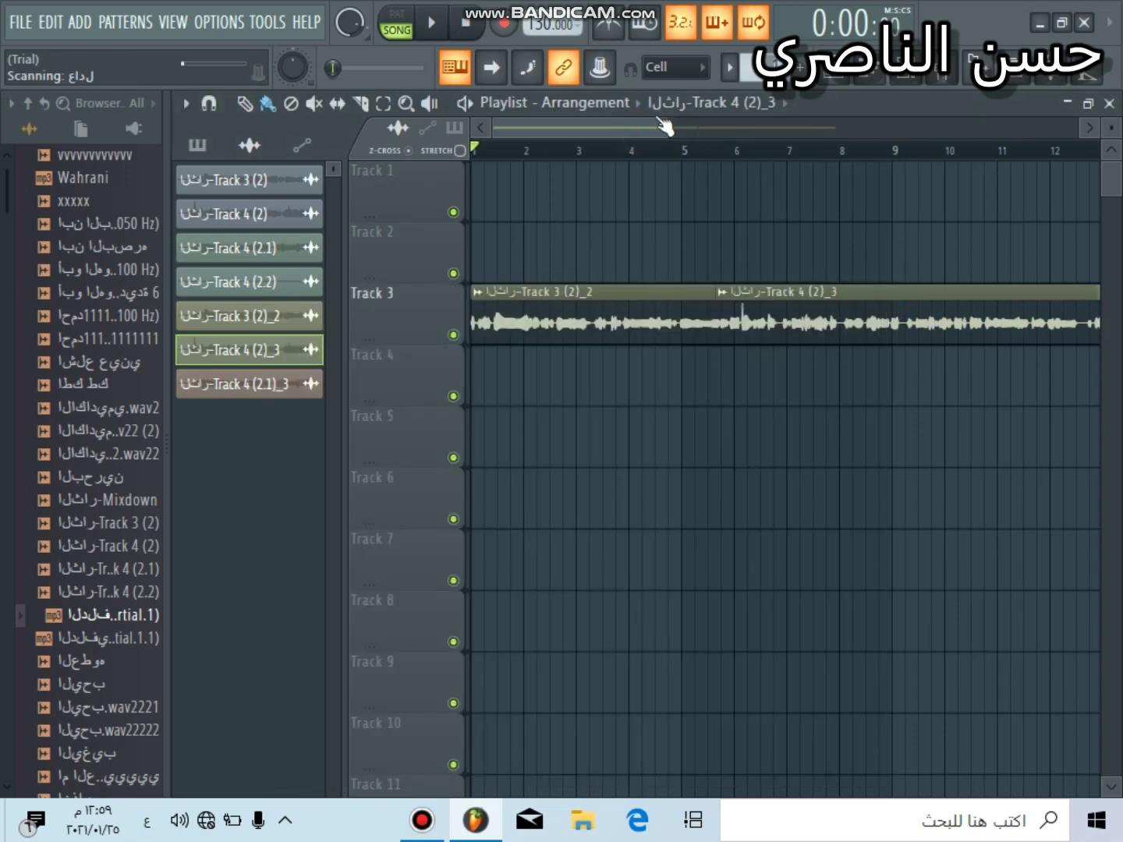
pyautogui.moveTo(639, 131); pyautogui.dragTo(663, 127)
pyautogui.click(656, 117)
pyautogui.click(604, 122)
pyautogui.hscroll(5, 857, 314)
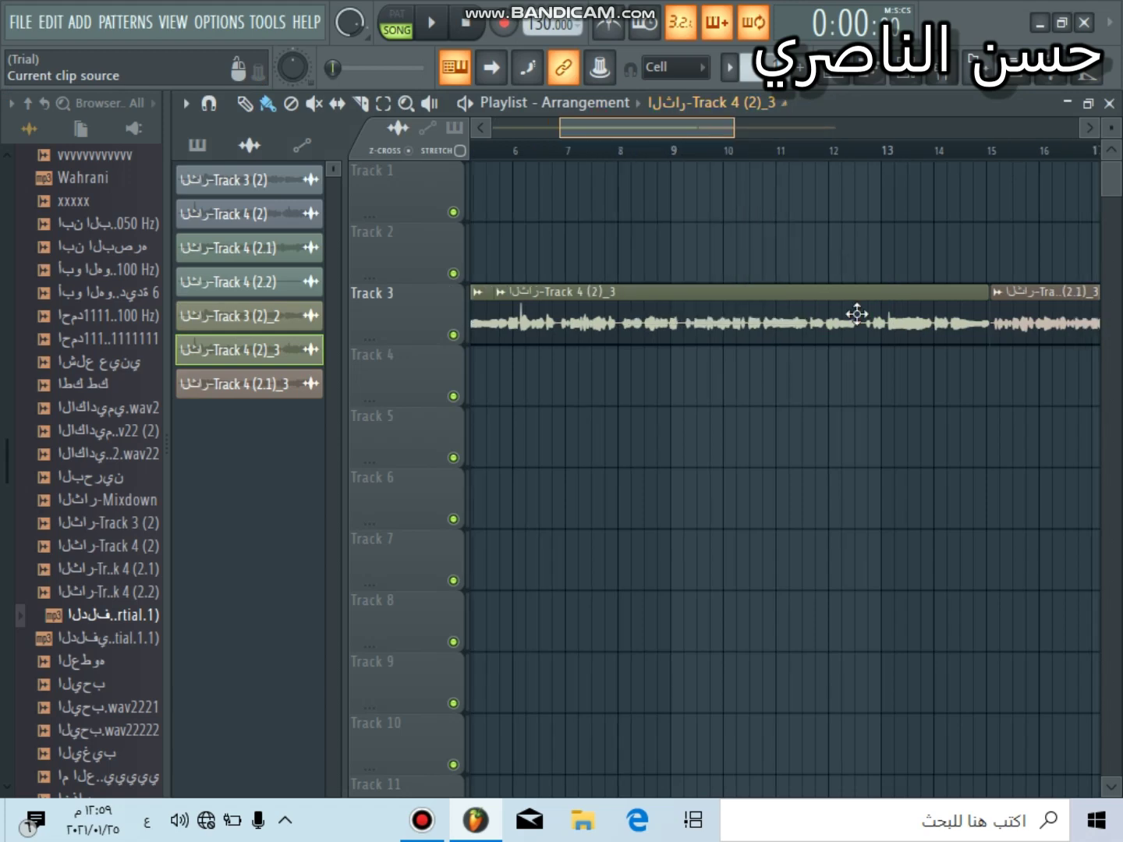
pyautogui.doubleClick(859, 320)
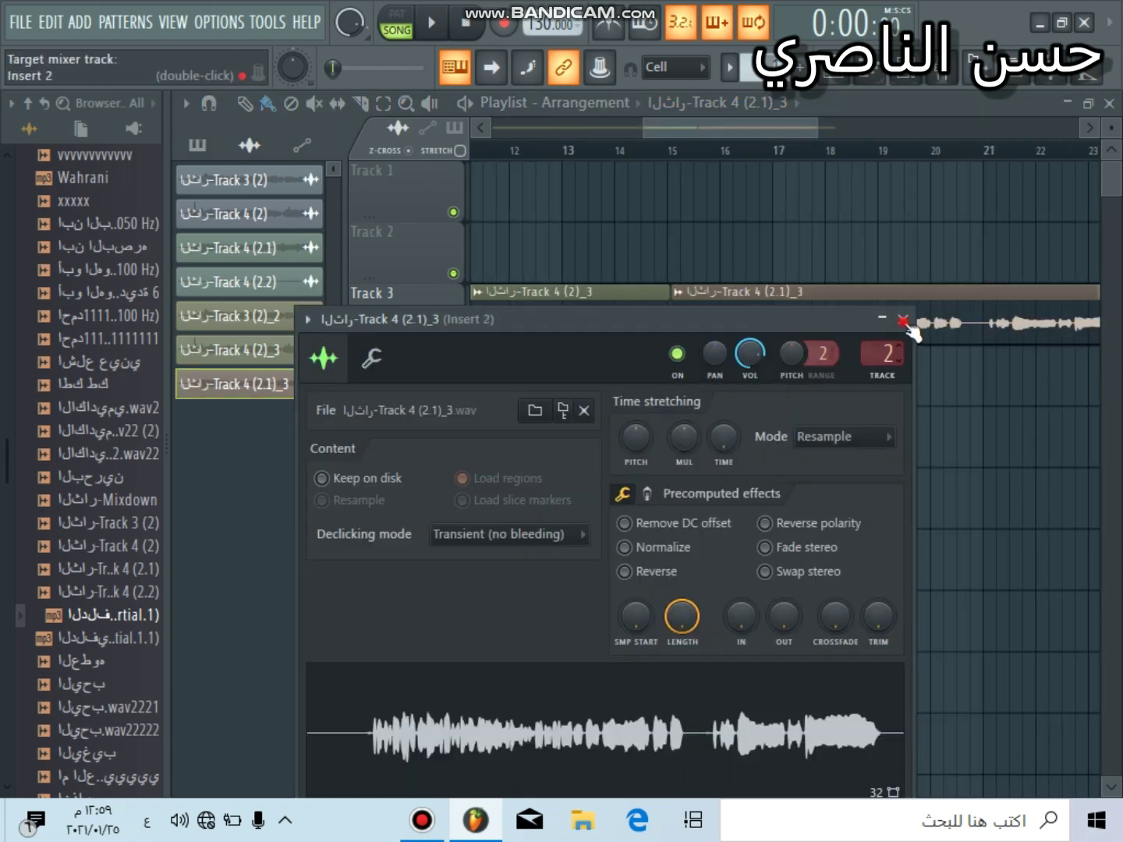
pyautogui.click(902, 321)
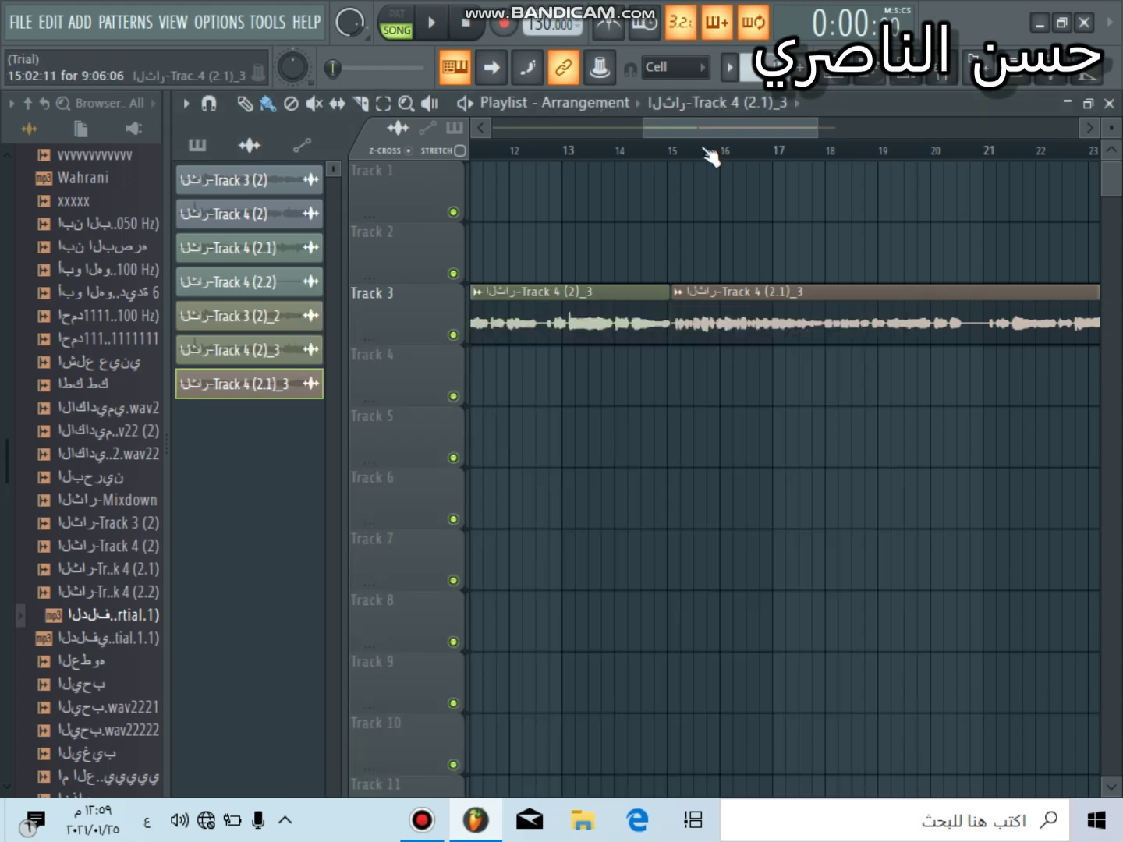
# Step: Play the start of the joined vocal arrangement briefly, then stop playback
pyautogui.click(503, 123)
pyautogui.click(432, 24)
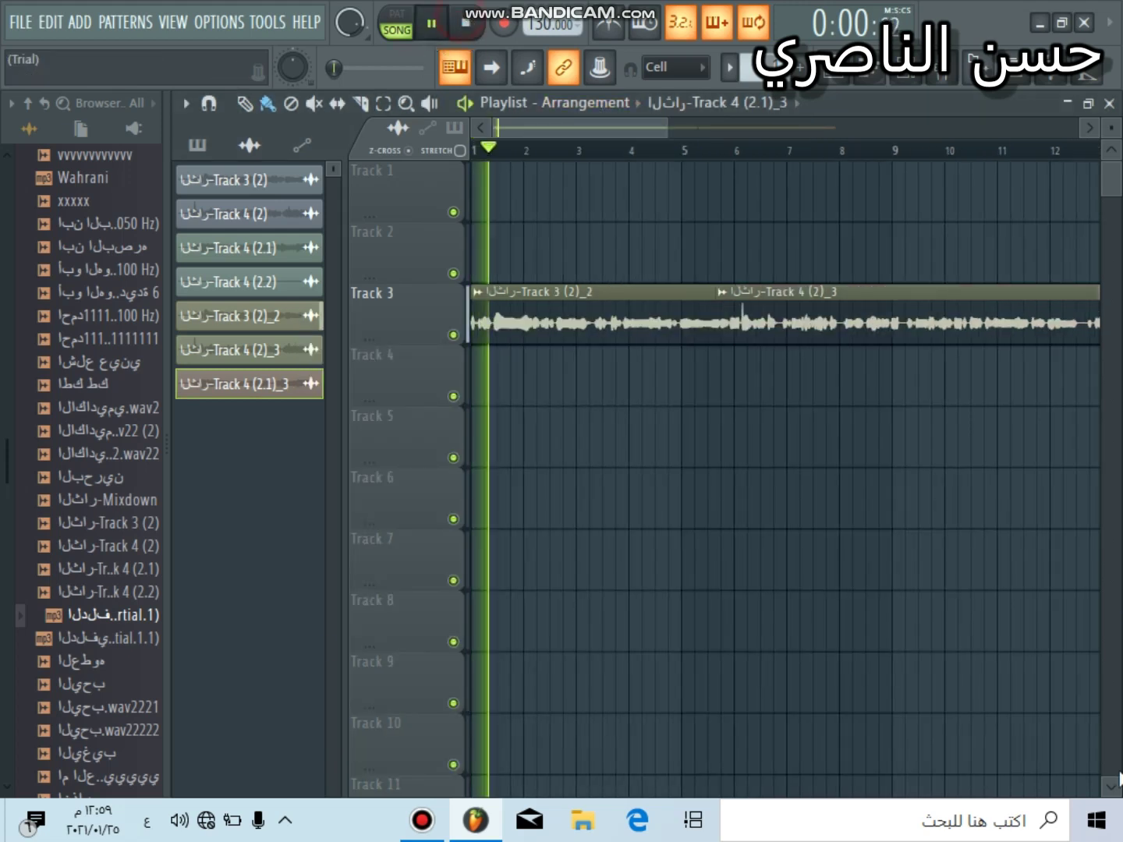
pyautogui.press('space')
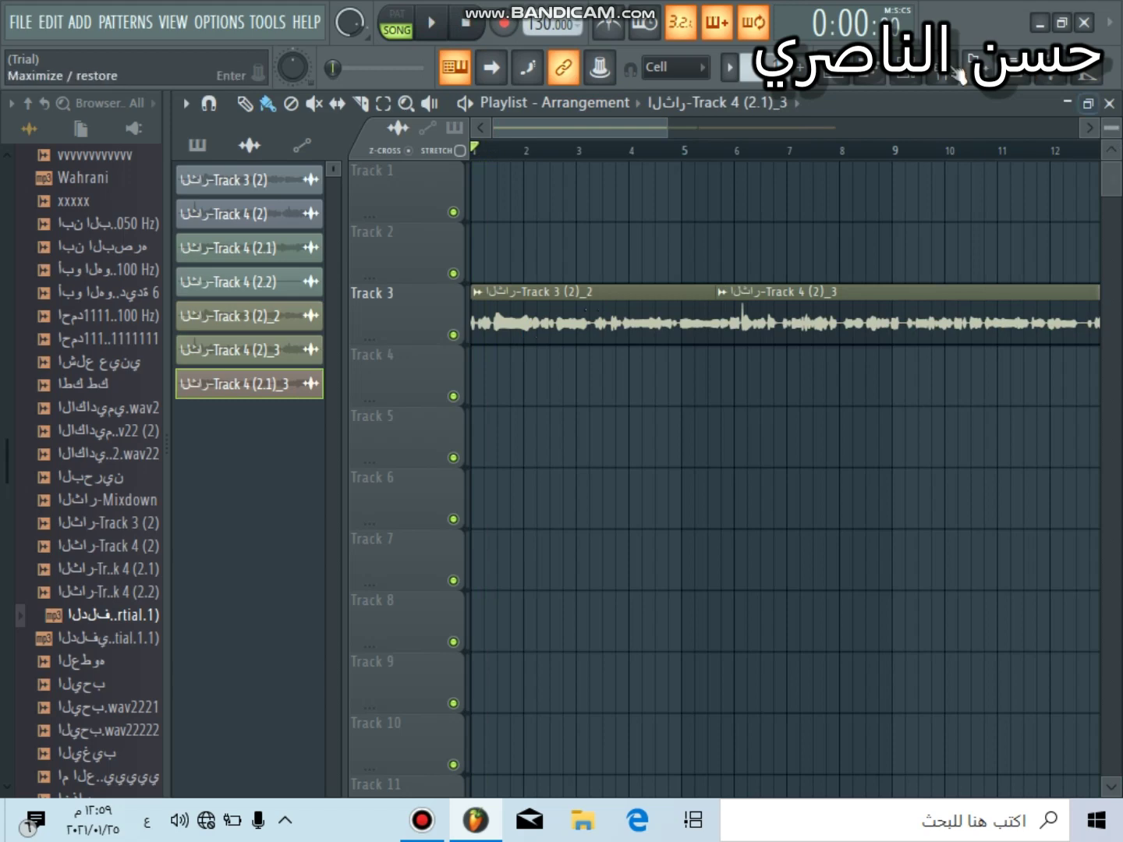
# Step: Load the Auto-Tune Evo VST effect into slot 1 of mixer Insert 2
pyautogui.press('F9')
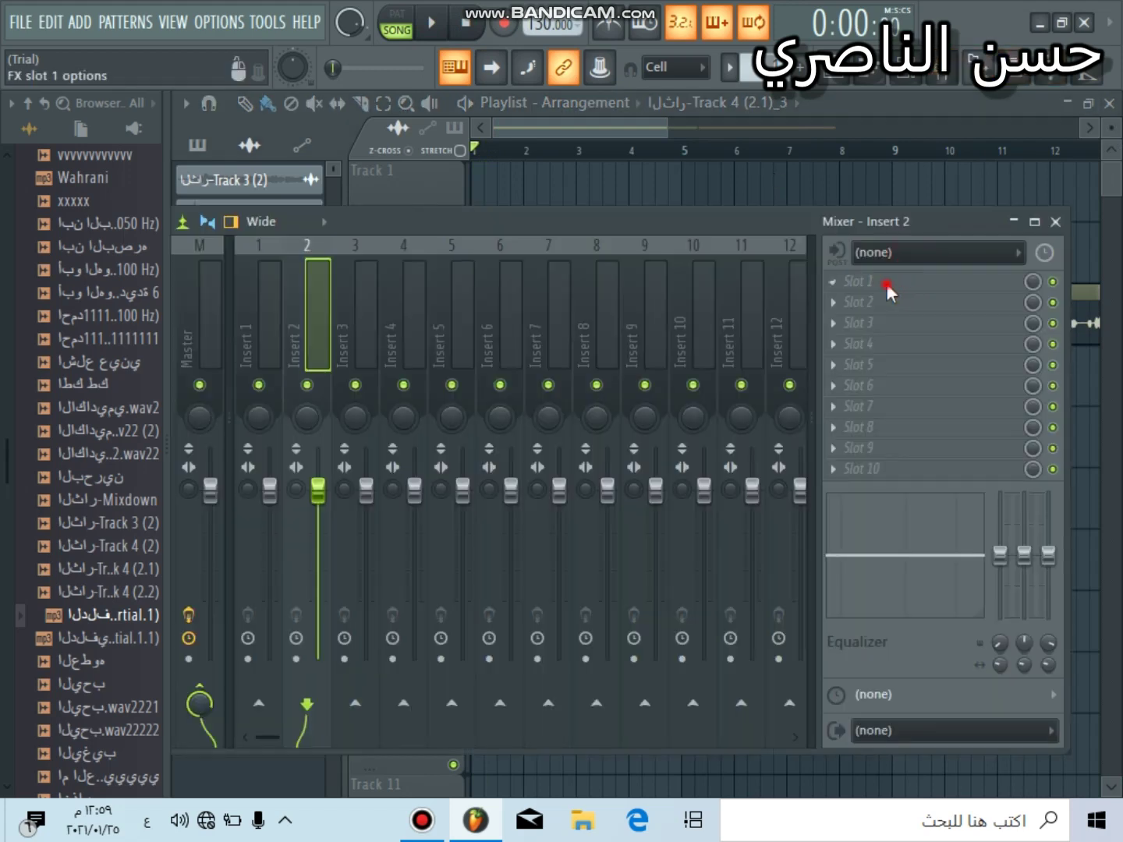
pyautogui.click(887, 282)
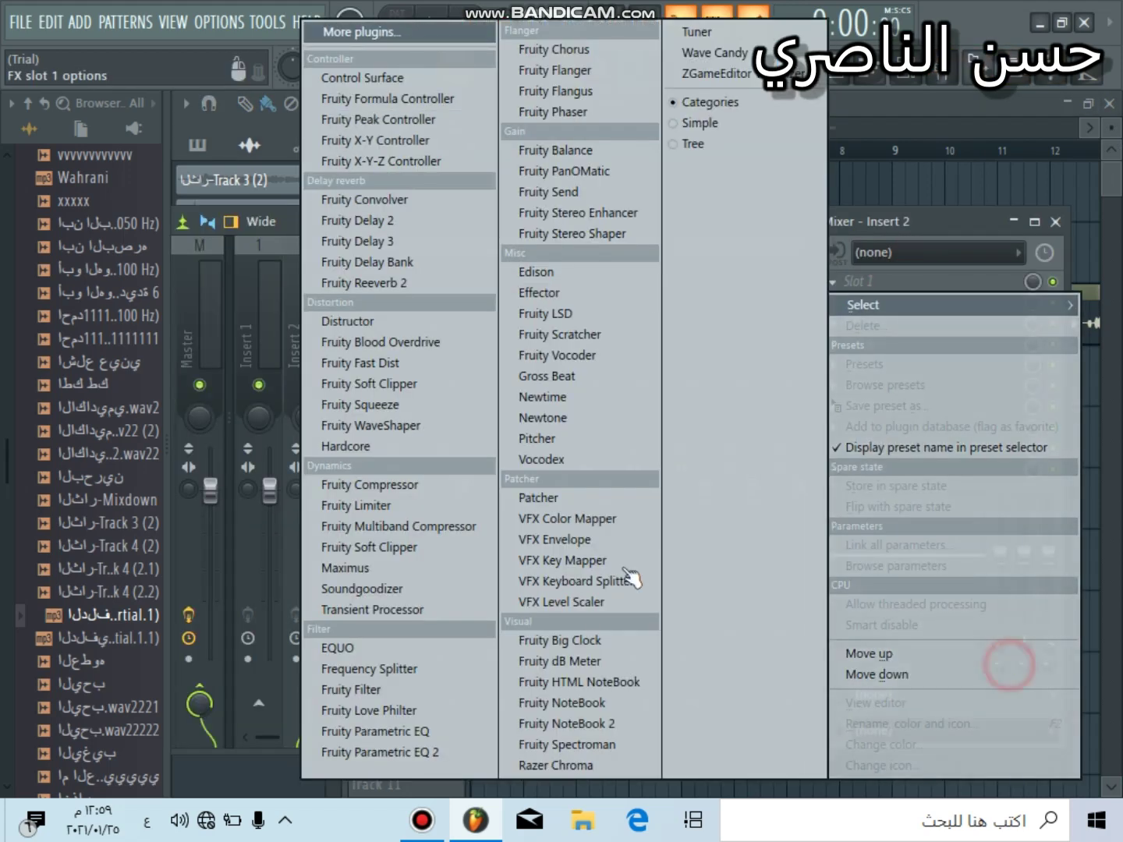
pyautogui.click(382, 32)
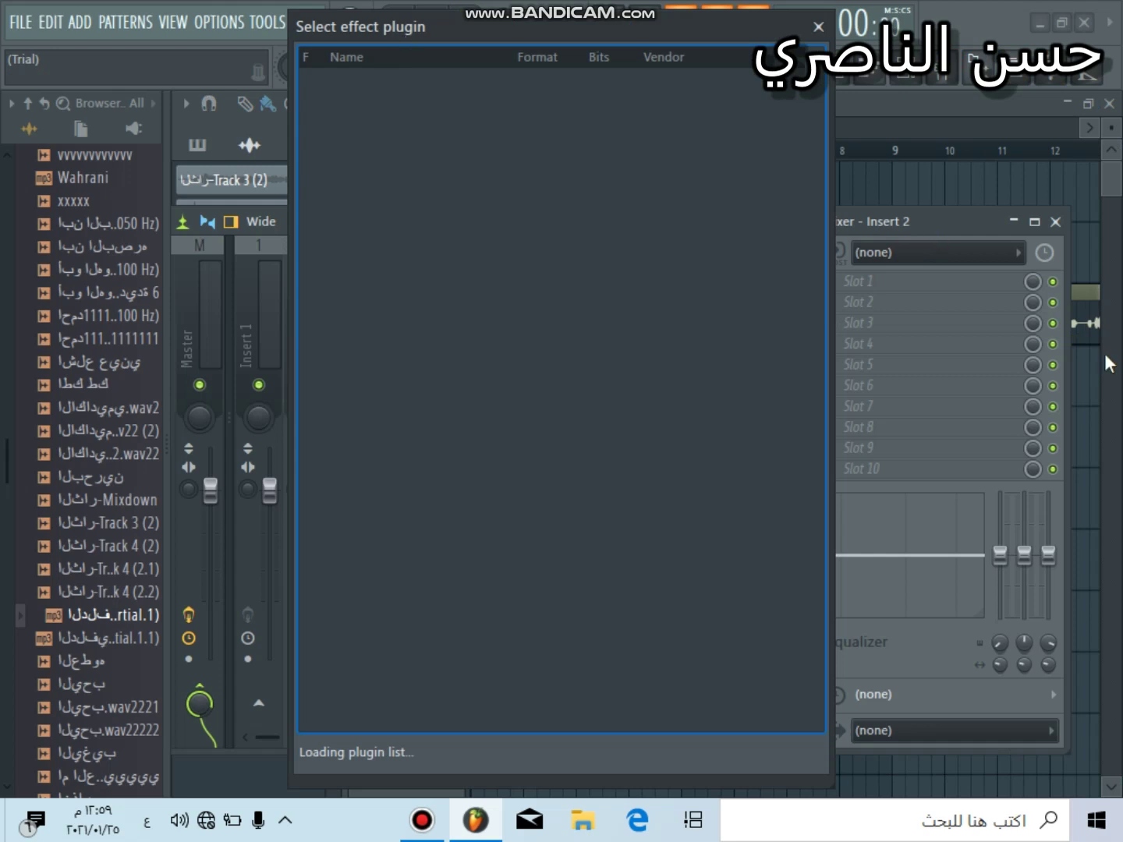
pyautogui.click(390, 98)
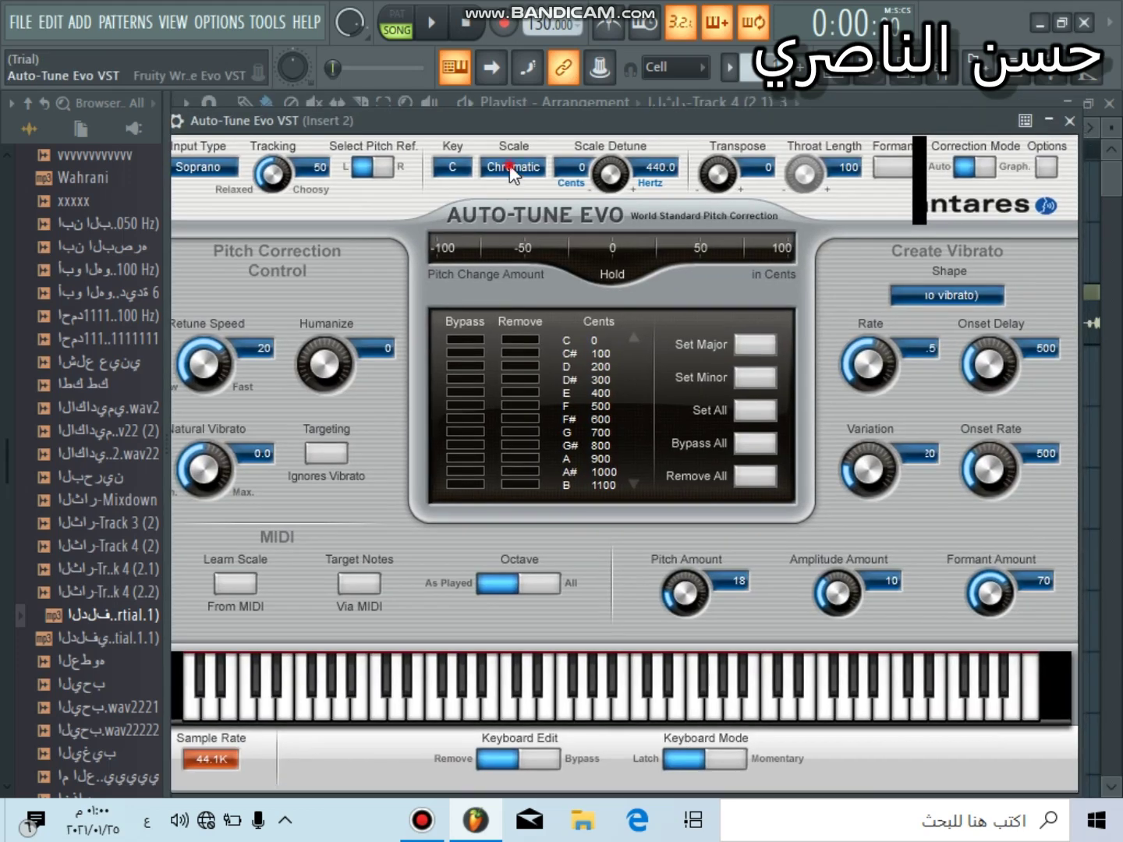
# Step: Set Auto-Tune Evo to the Minor scale in key D# with retune speed 0, audition the vocals briefly and close the plugin
pyautogui.click(626, 150)
pyautogui.click(636, 131)
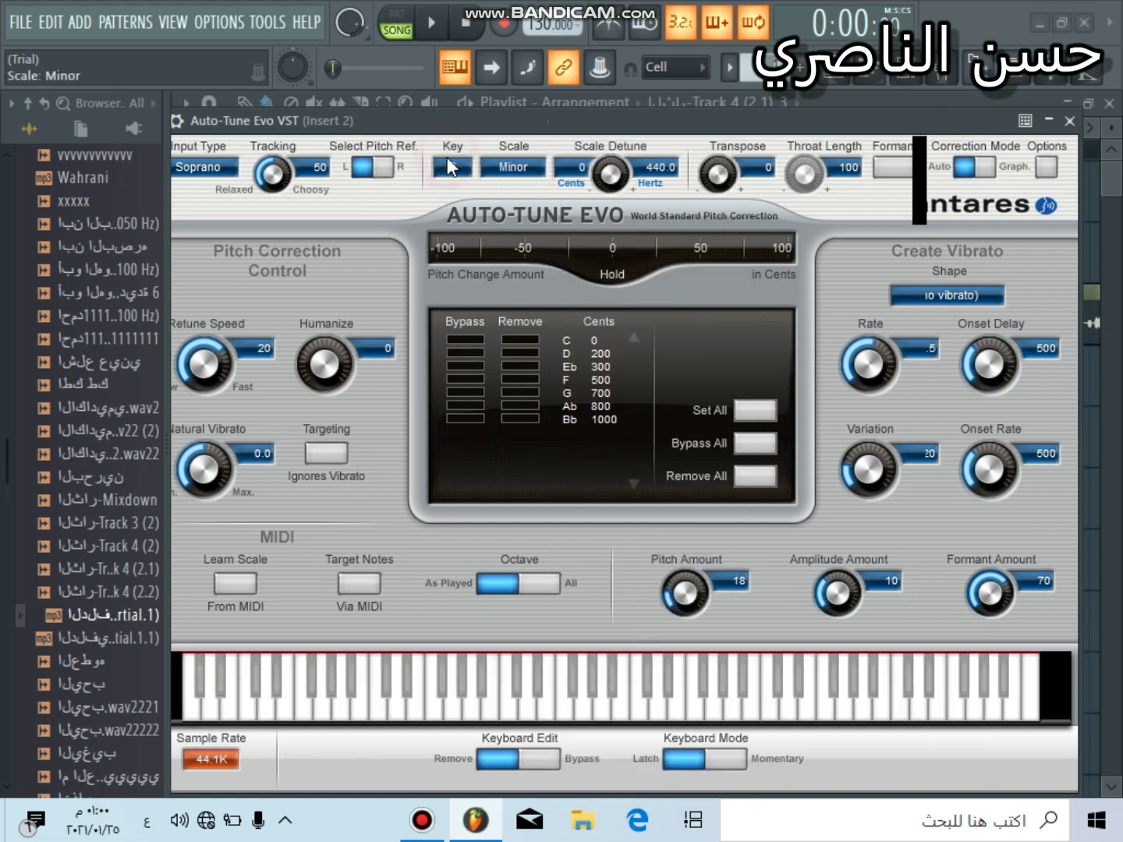
pyautogui.click(467, 173)
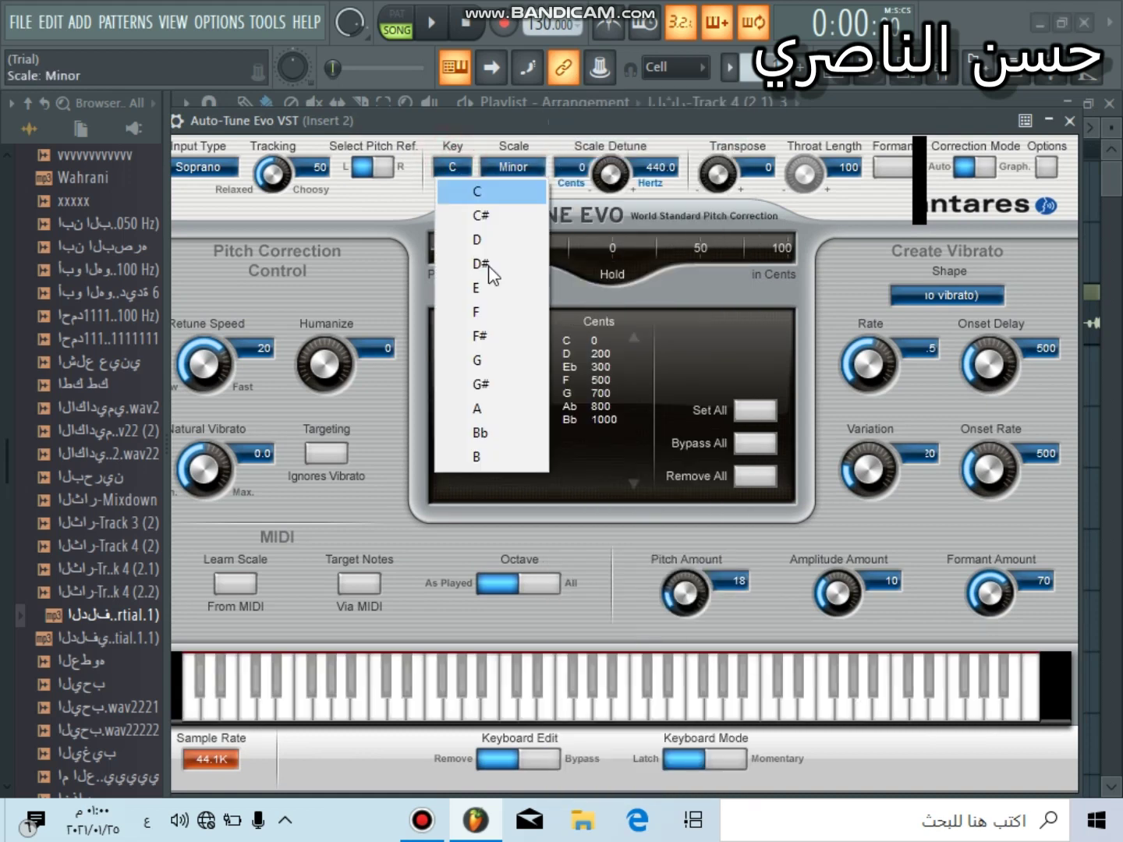
pyautogui.click(491, 261)
pyautogui.click(432, 24)
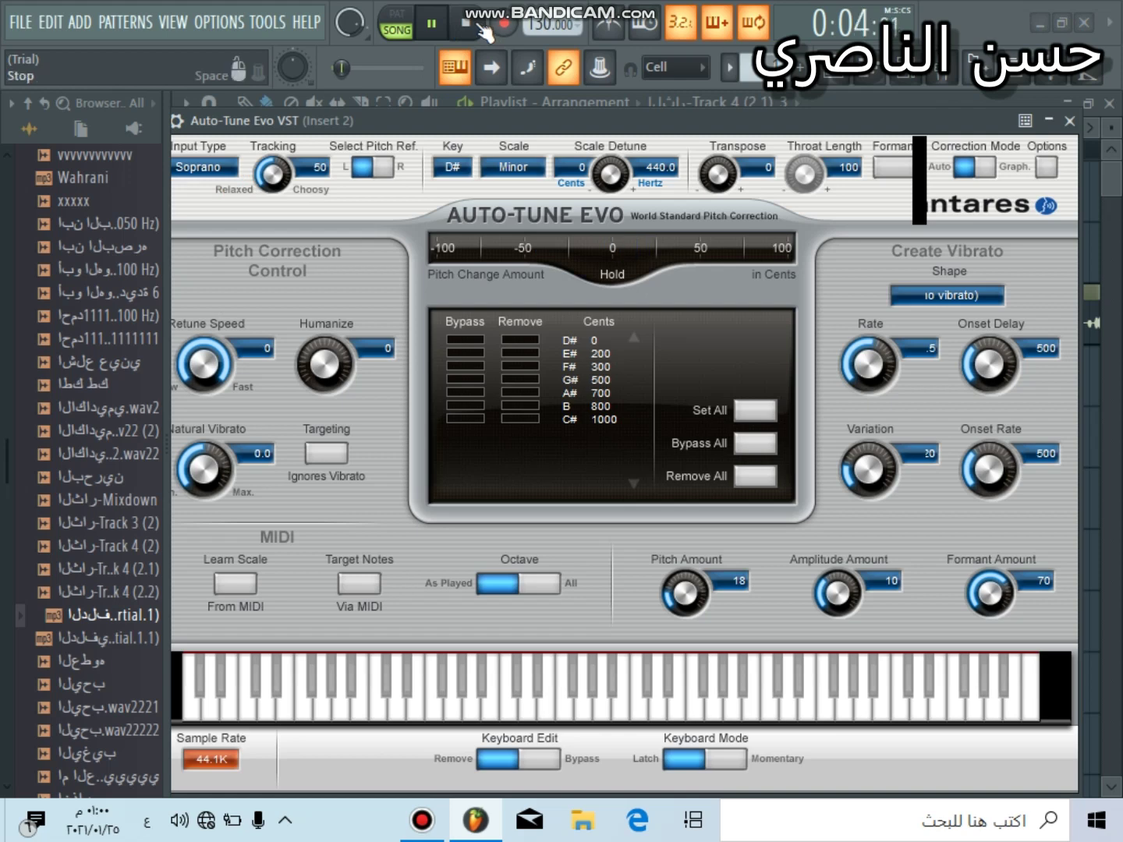
pyautogui.press('space')
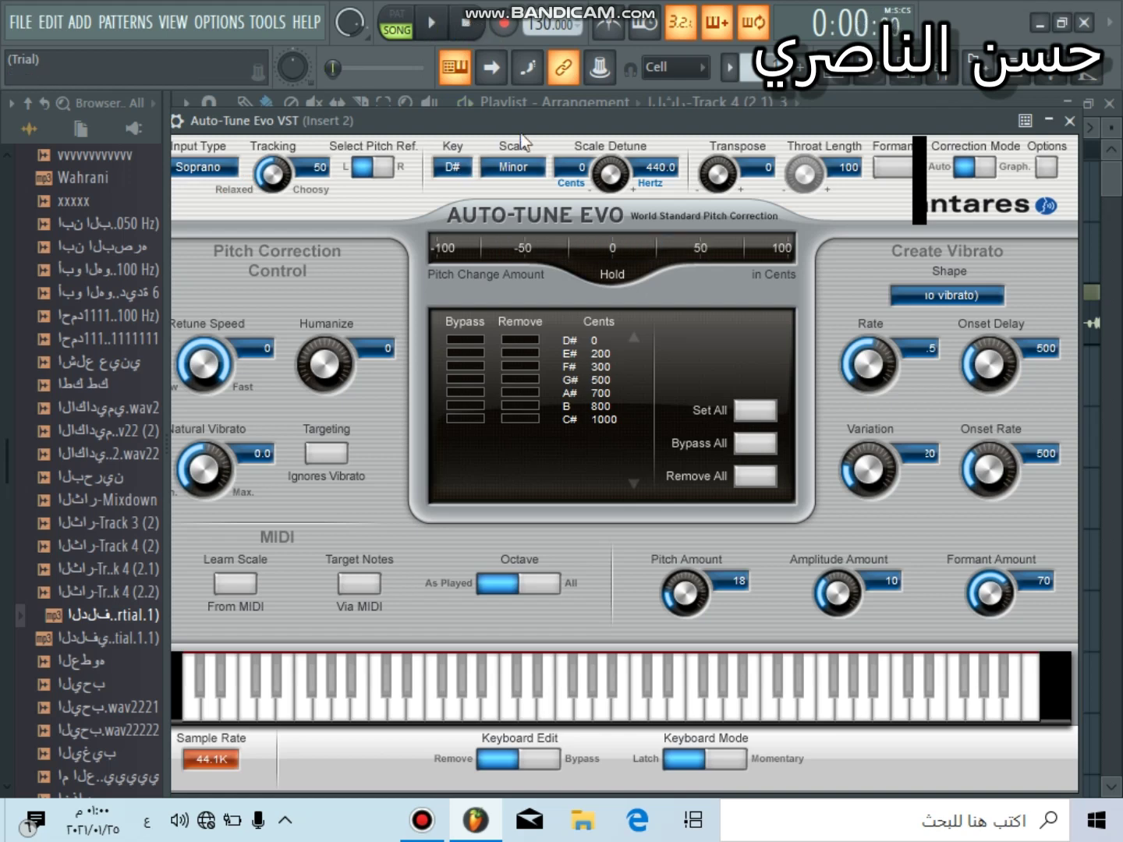
pyautogui.click(1069, 122)
# Step: Load Fruity Reeverb 2 into slot 2 of Insert 2 and audition the vocals briefly
pyautogui.click(869, 305)
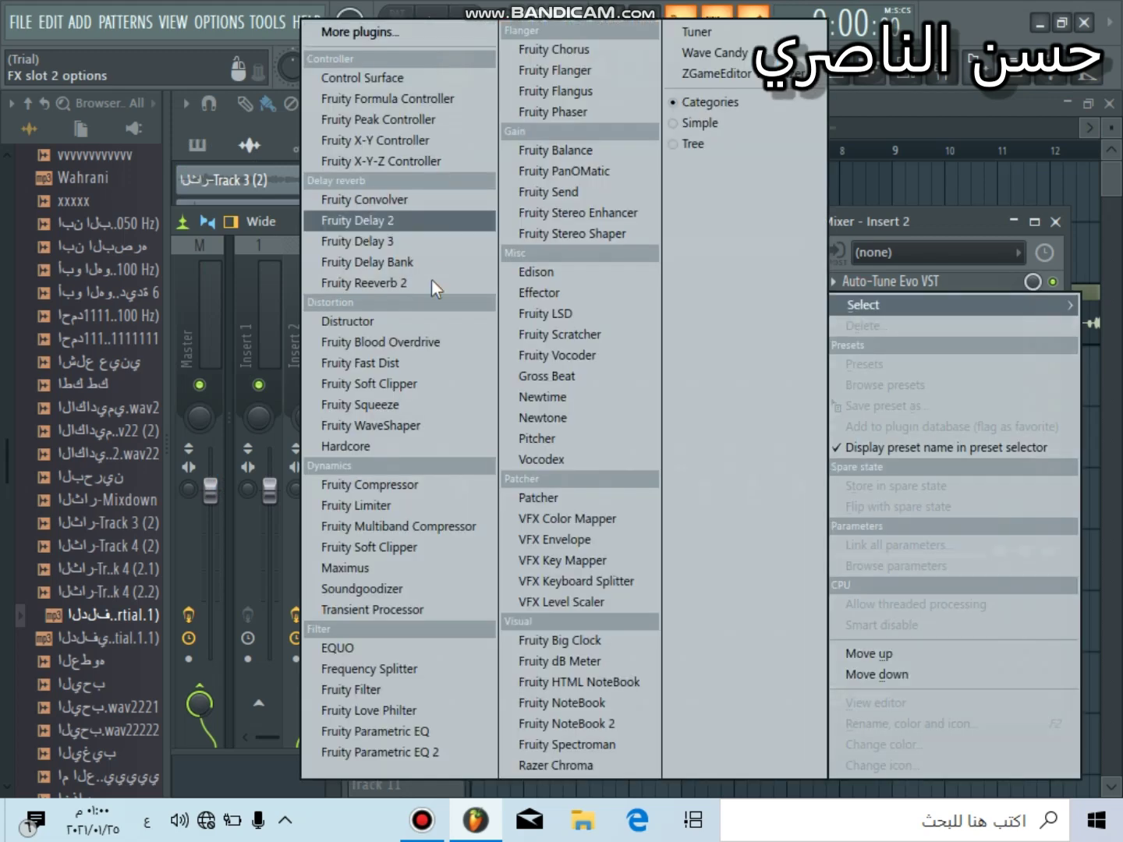
pyautogui.click(432, 281)
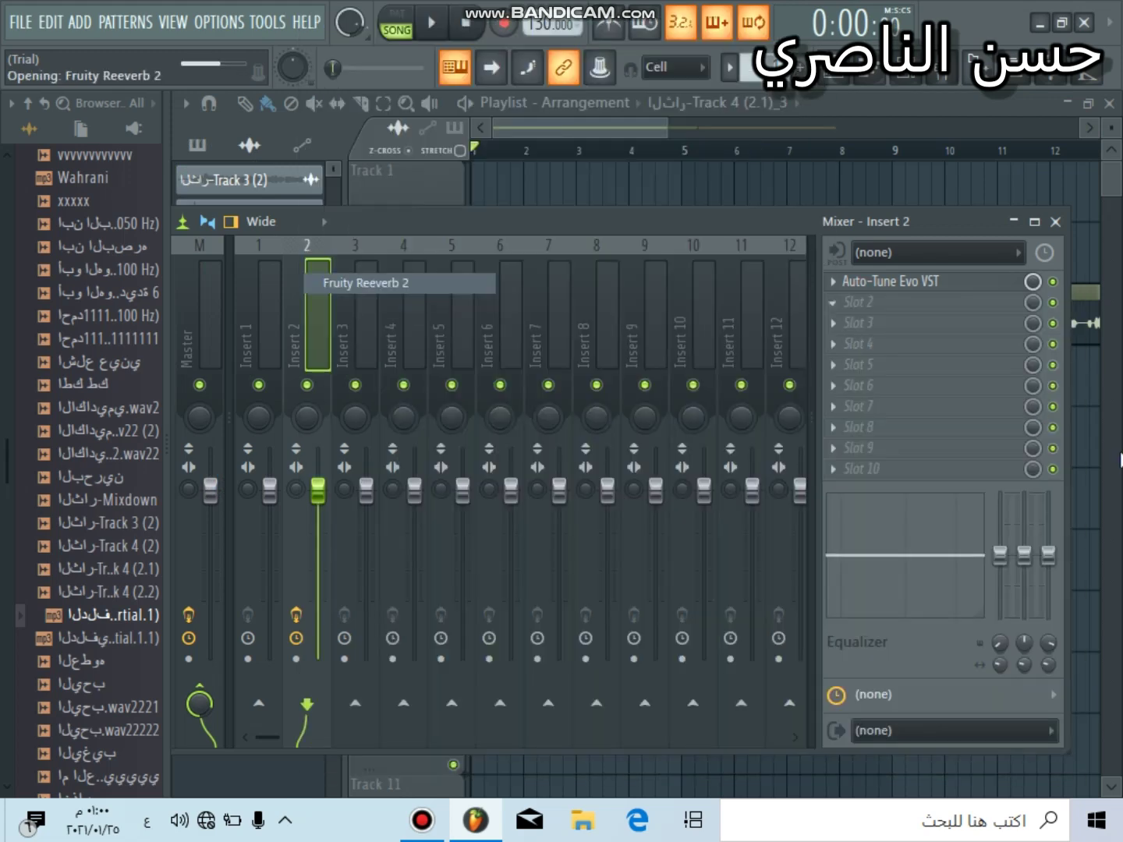
pyautogui.click(432, 25)
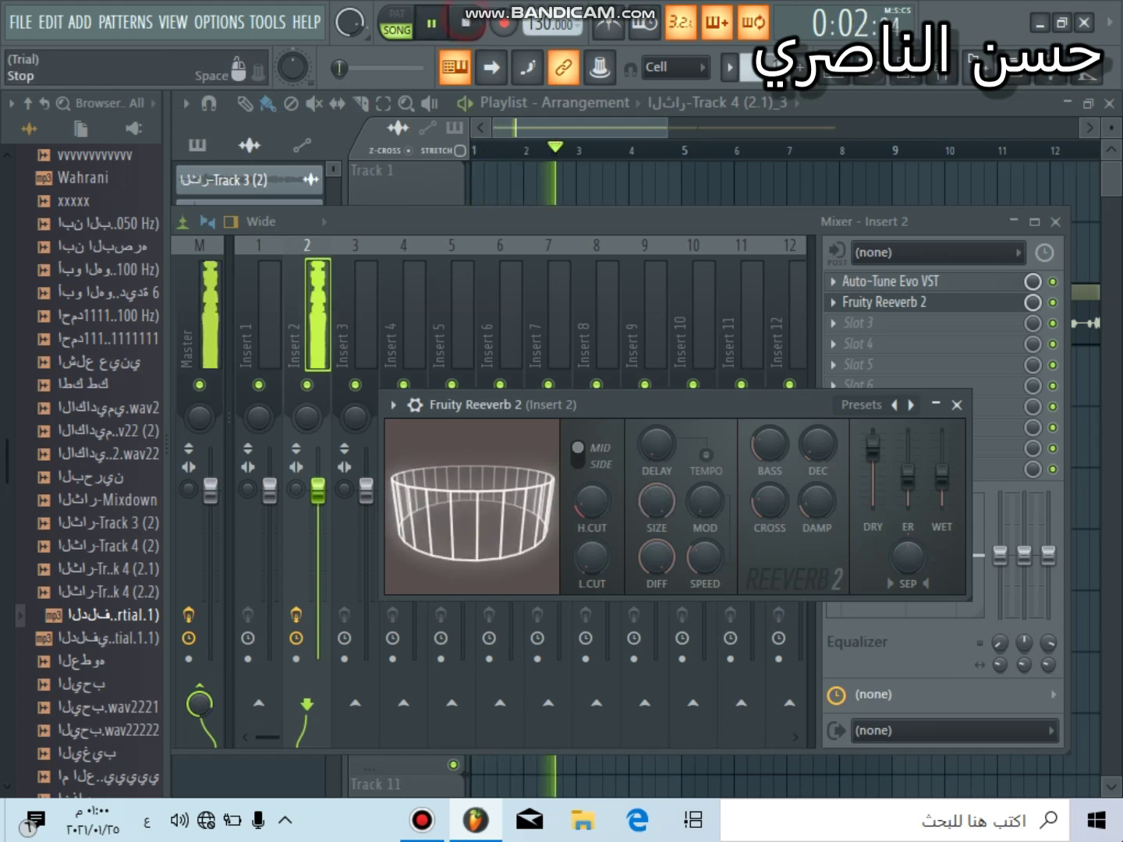
pyautogui.press('space')
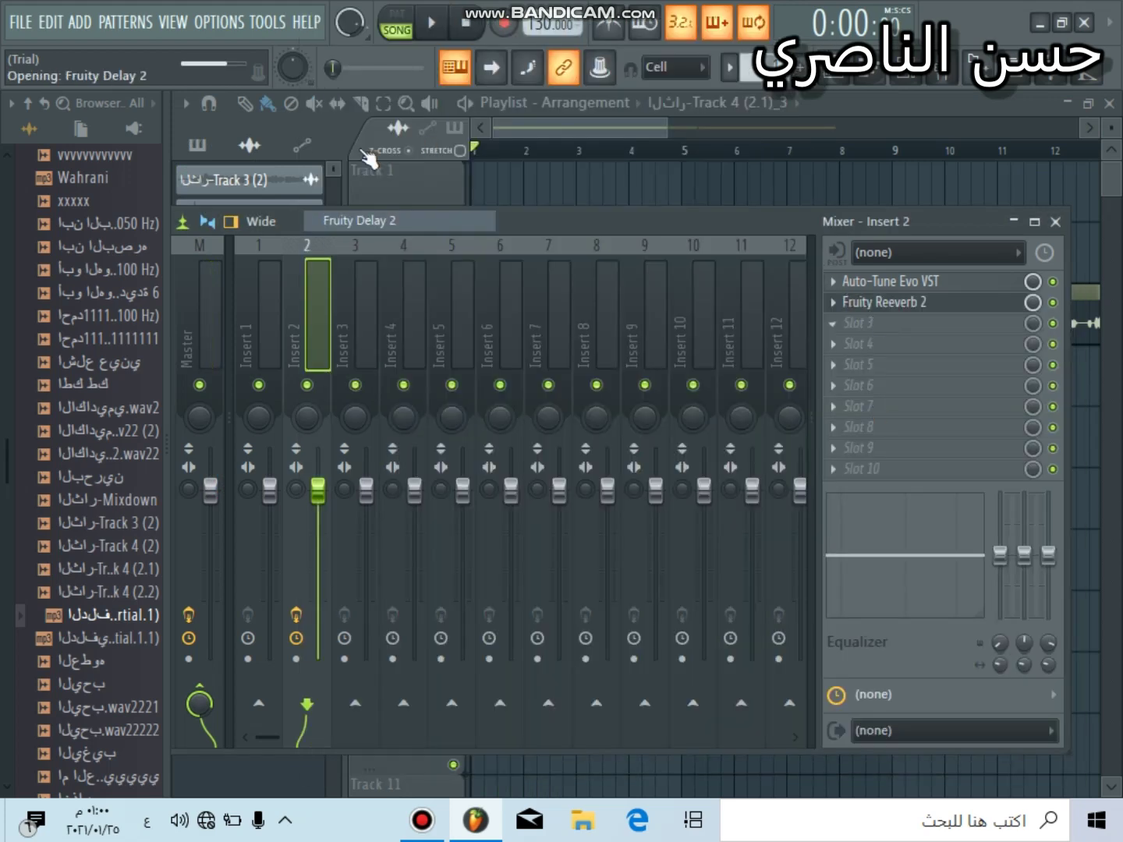
# Step: Load Fruity Delay 2 into slot 3 of Insert 2 and try its Stereo effect and Widen presets during playback
pyautogui.press('space')
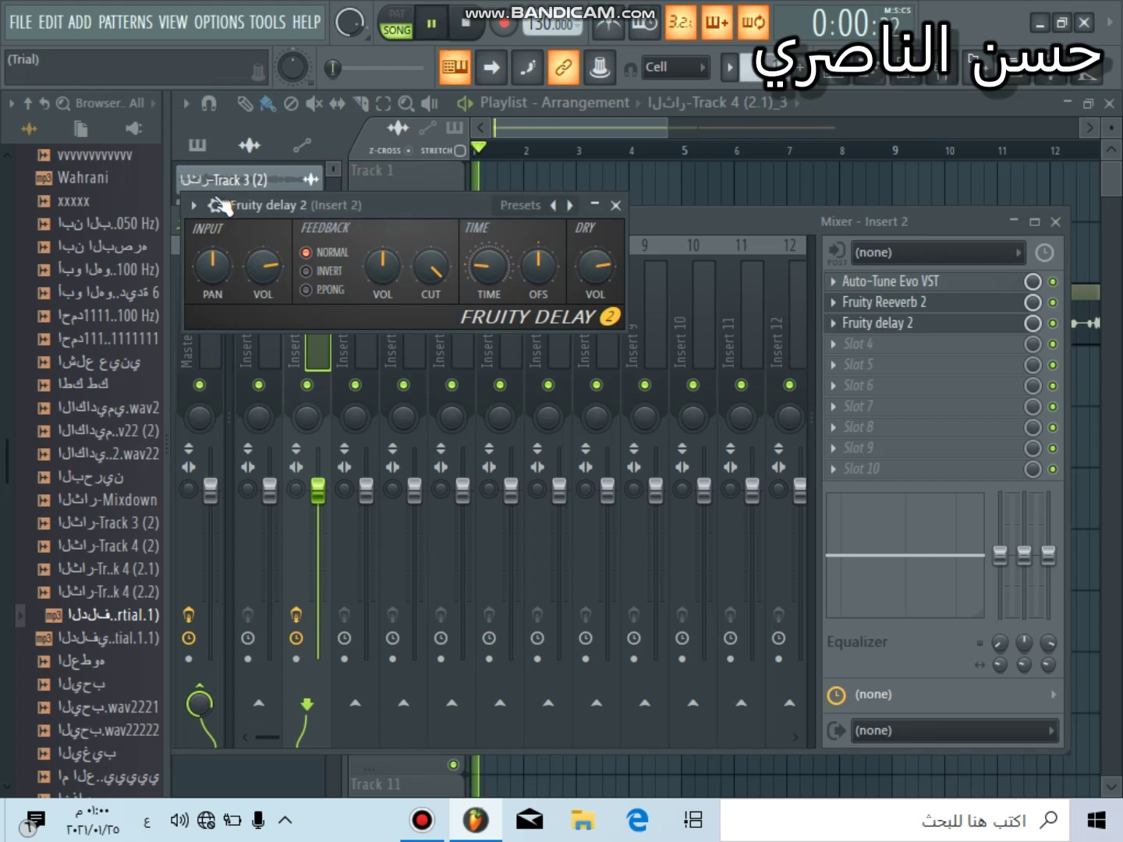
pyautogui.click(193, 205)
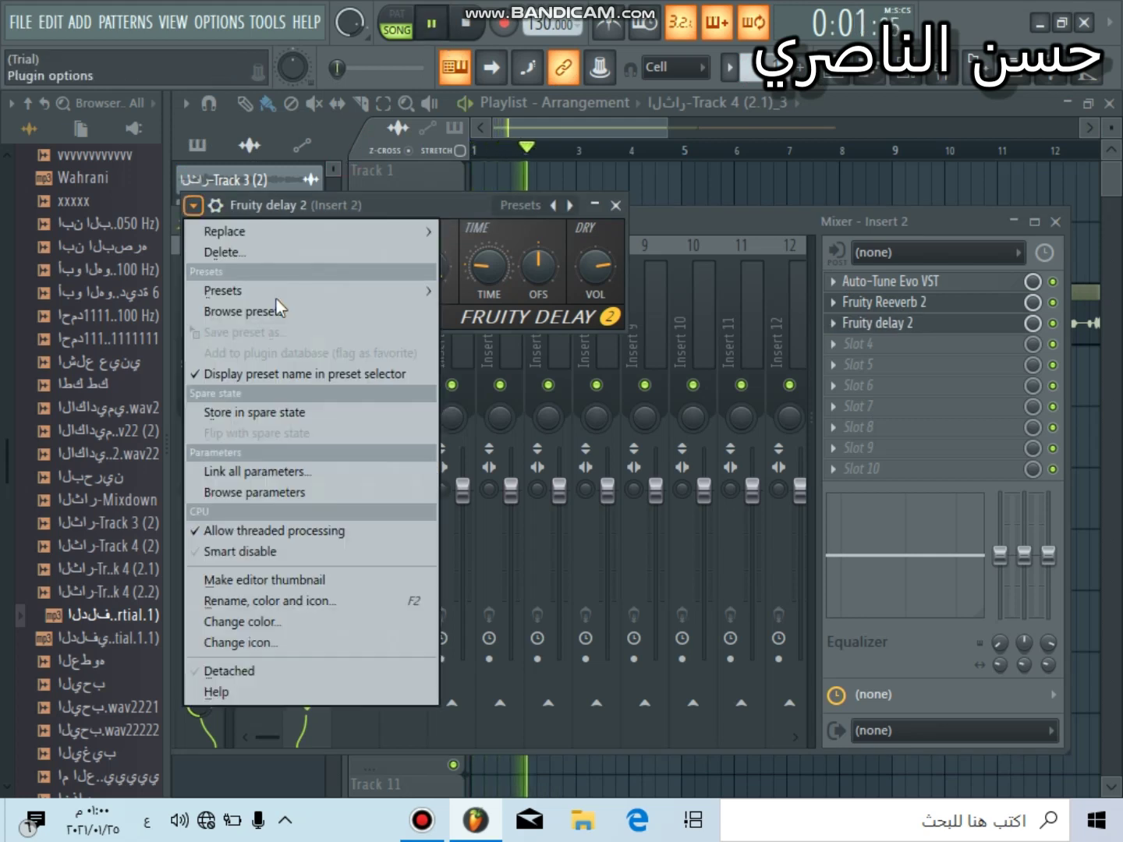
pyautogui.moveTo(426, 291)
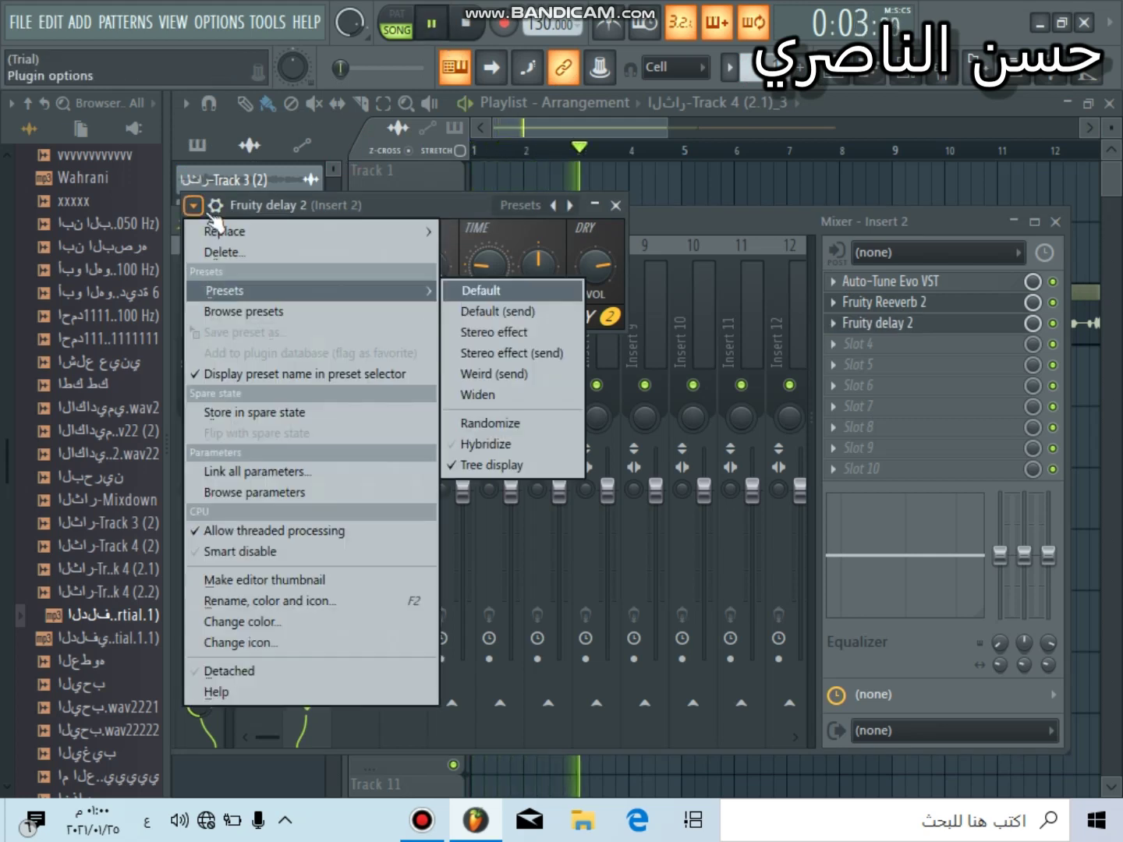
pyautogui.click(507, 331)
pyautogui.click(193, 205)
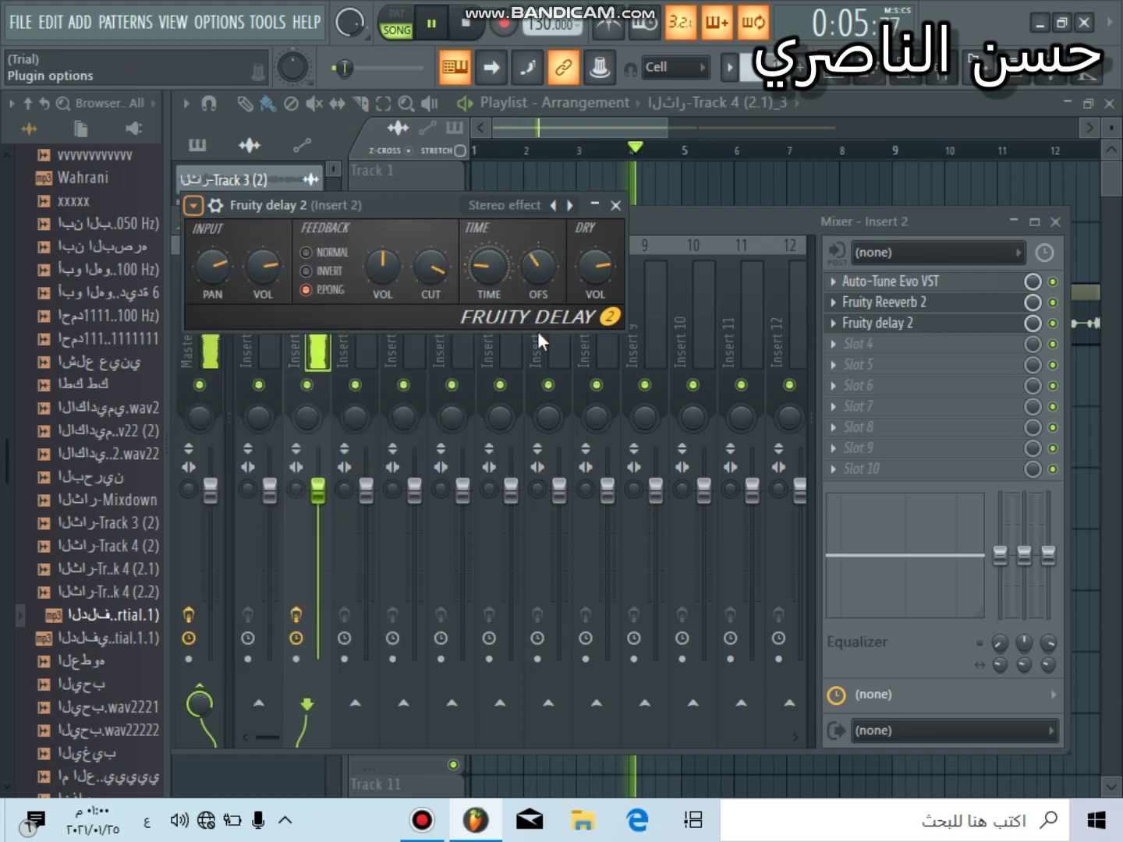
pyautogui.moveTo(421, 292)
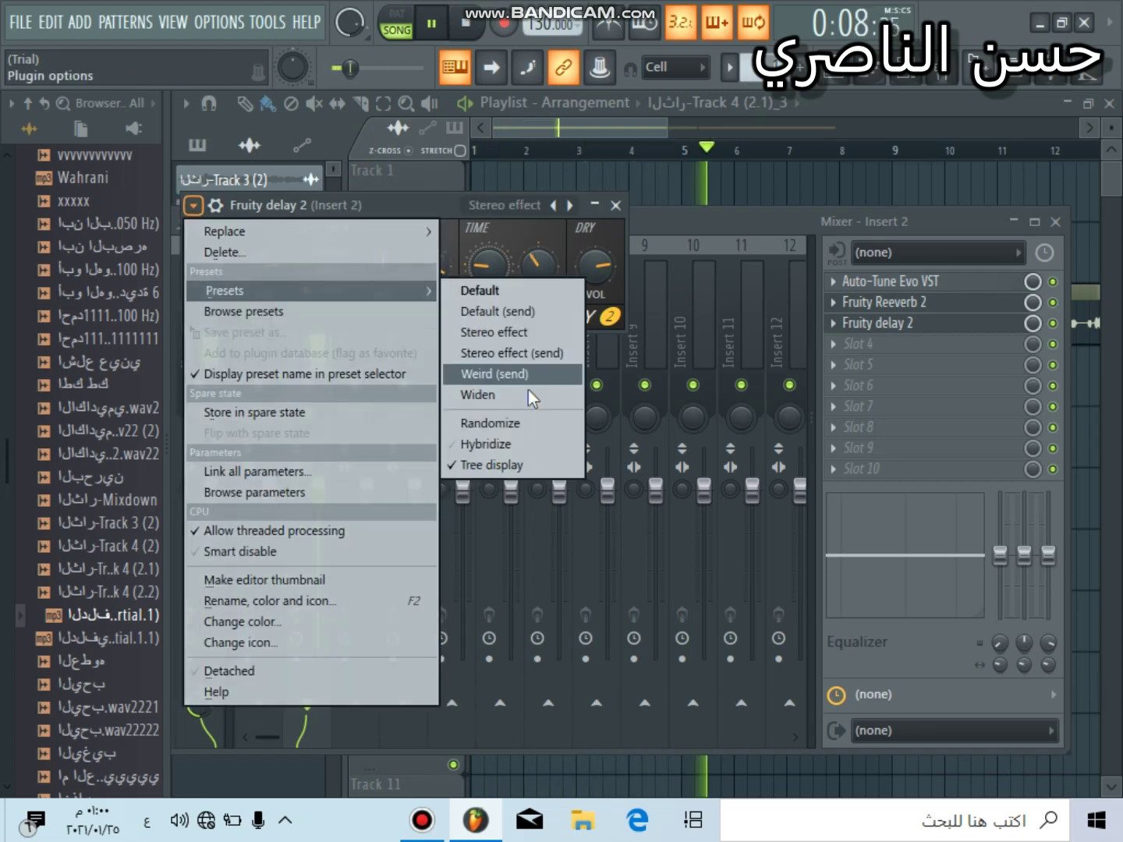
pyautogui.click(528, 395)
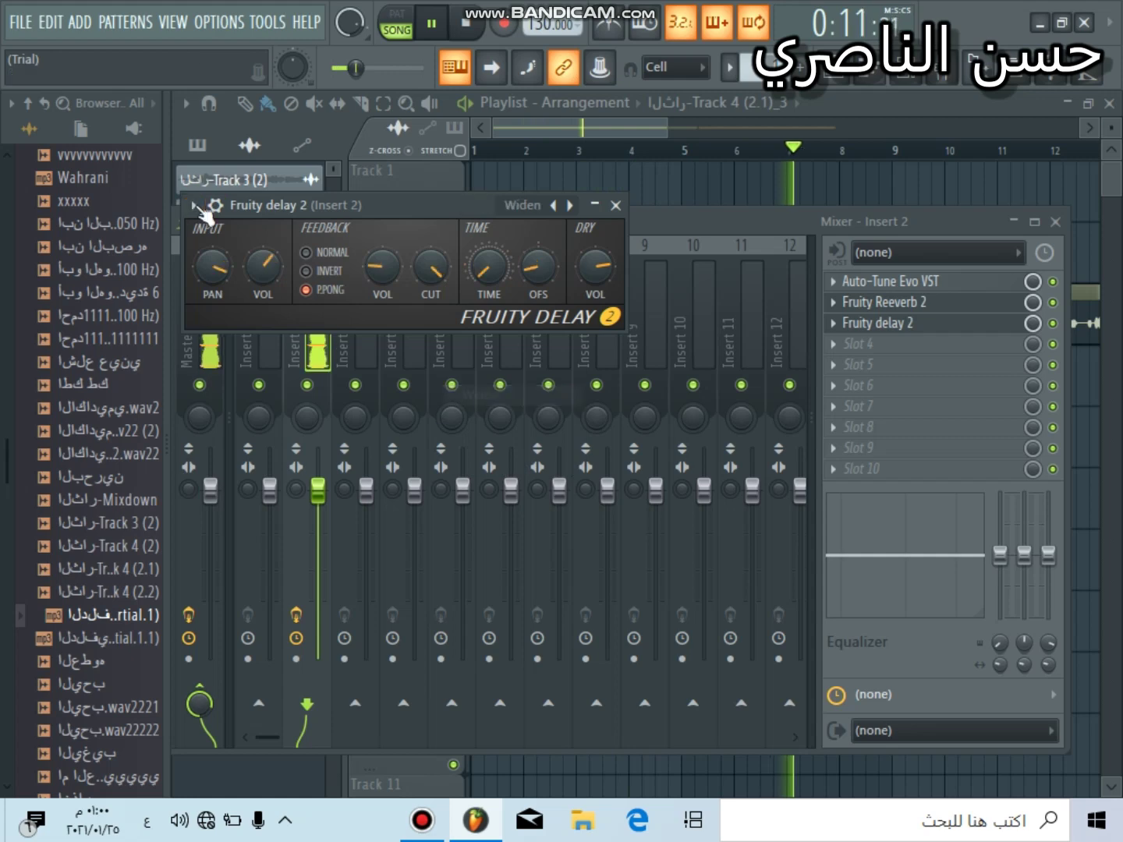
# Step: Apply the Default (send) preset in Fruity Delay 2, shift its input pan left, set input volume to 100% and stop playback
pyautogui.click(193, 205)
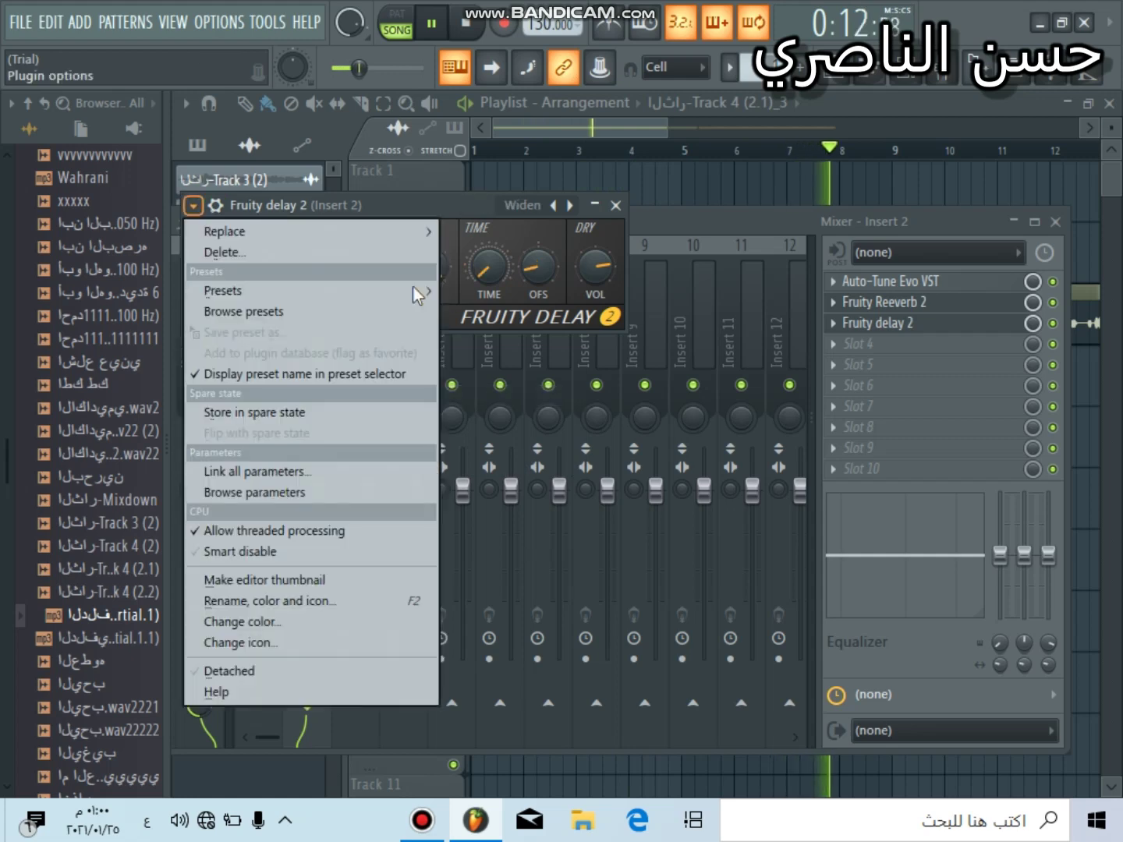
pyautogui.moveTo(429, 291)
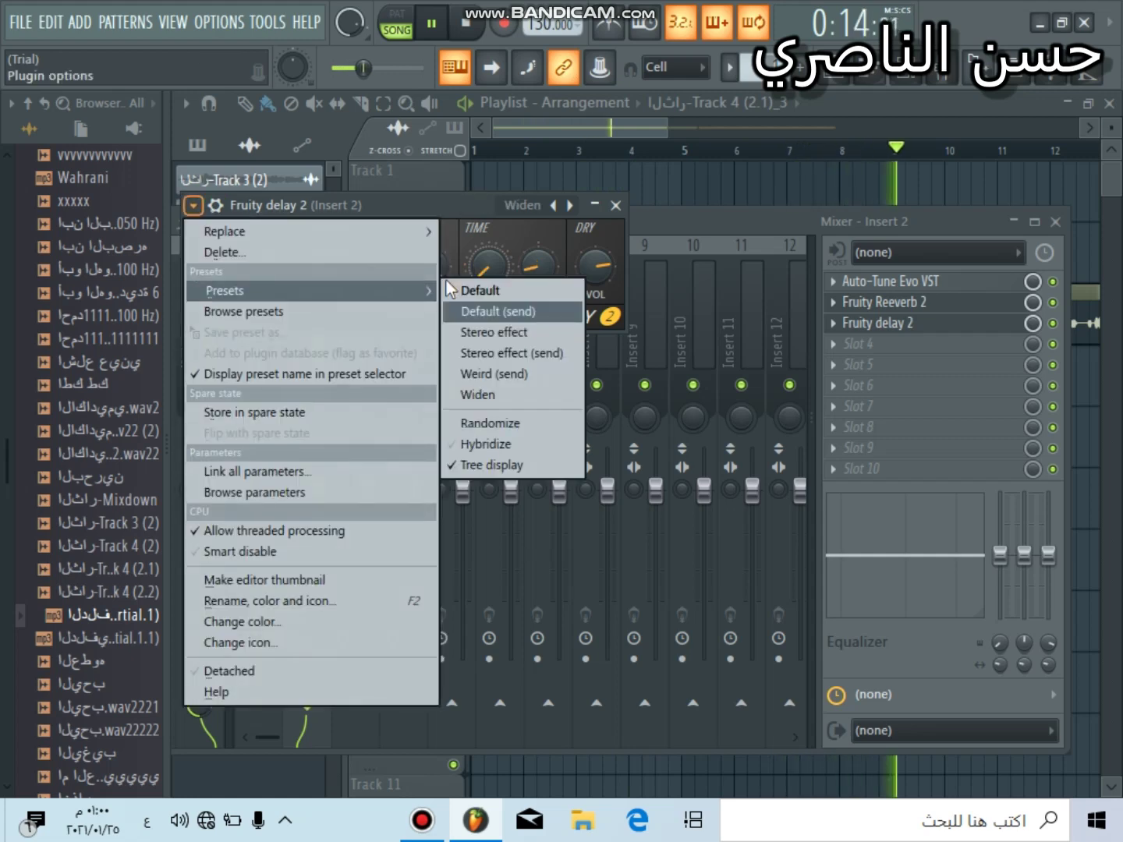
pyautogui.click(475, 312)
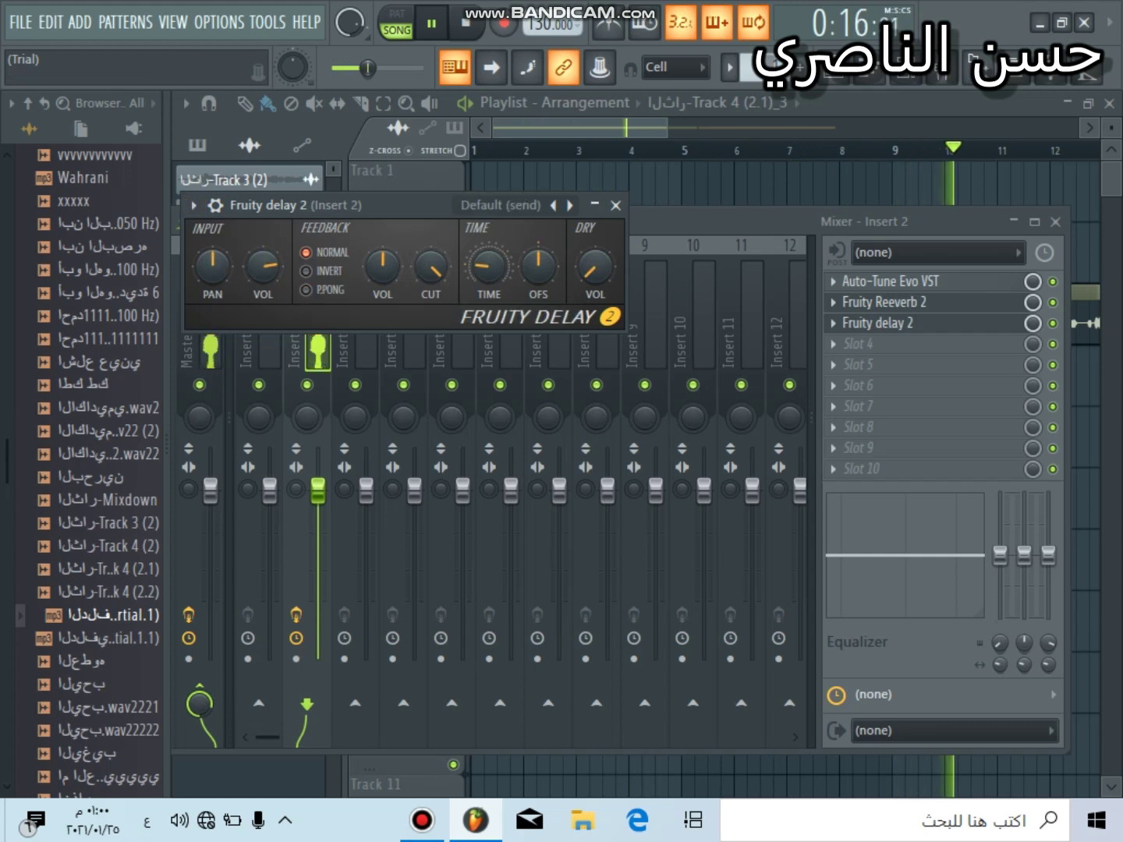
pyautogui.moveTo(270, 263); pyautogui.dragTo(264, 194)
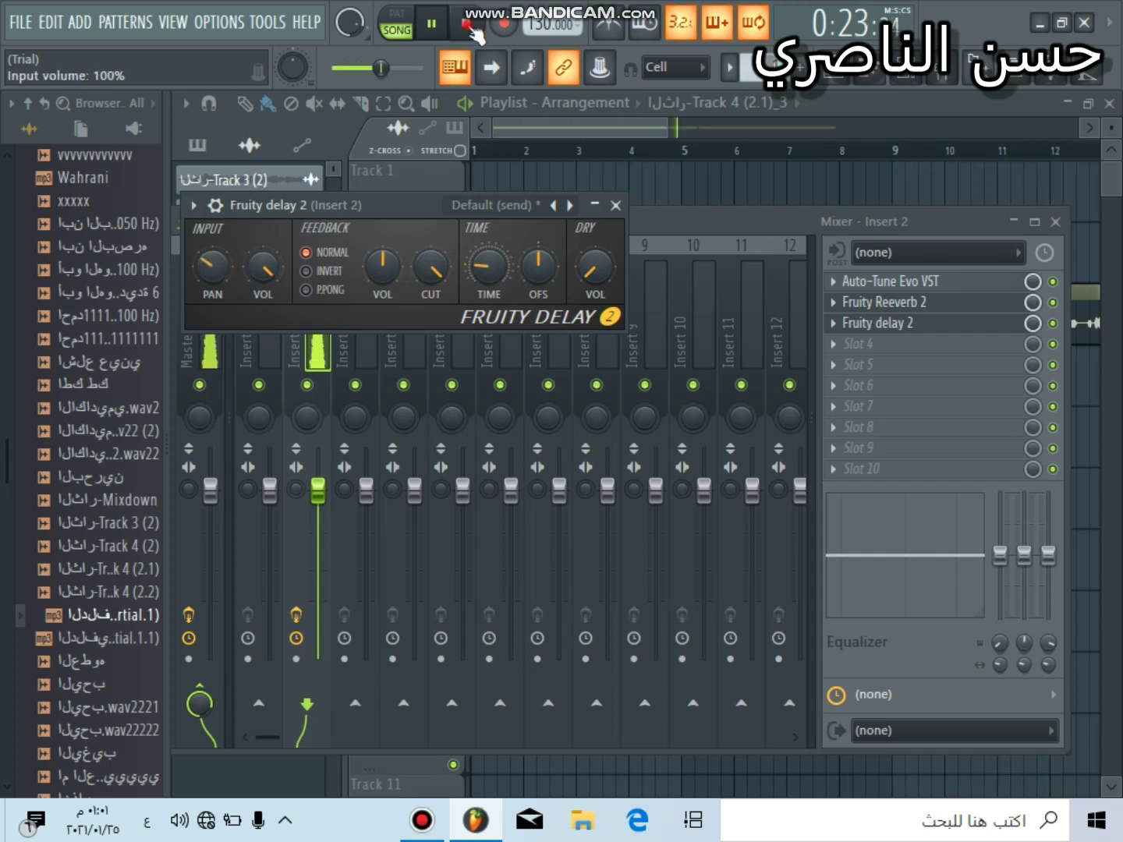
pyautogui.click(467, 25)
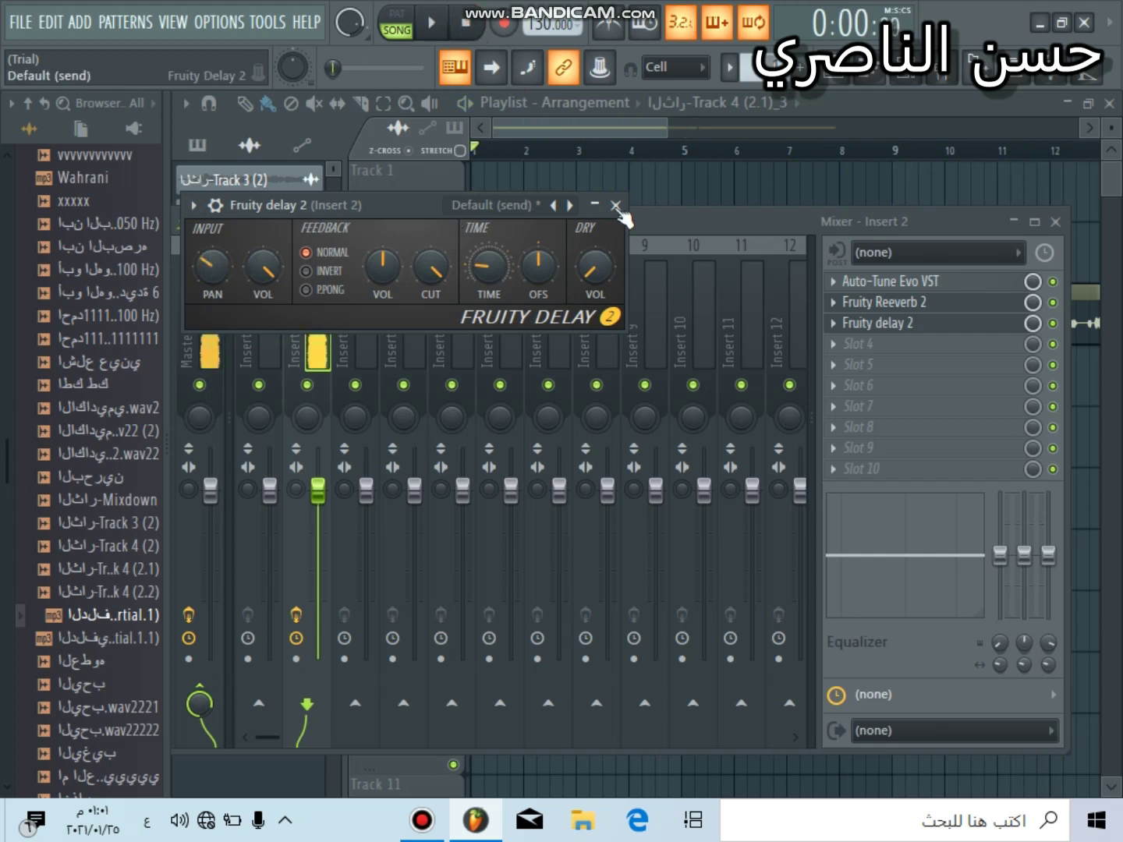
# Step: Close the Fruity Delay 2 window and maximize the mixer
pyautogui.click(422, 820)
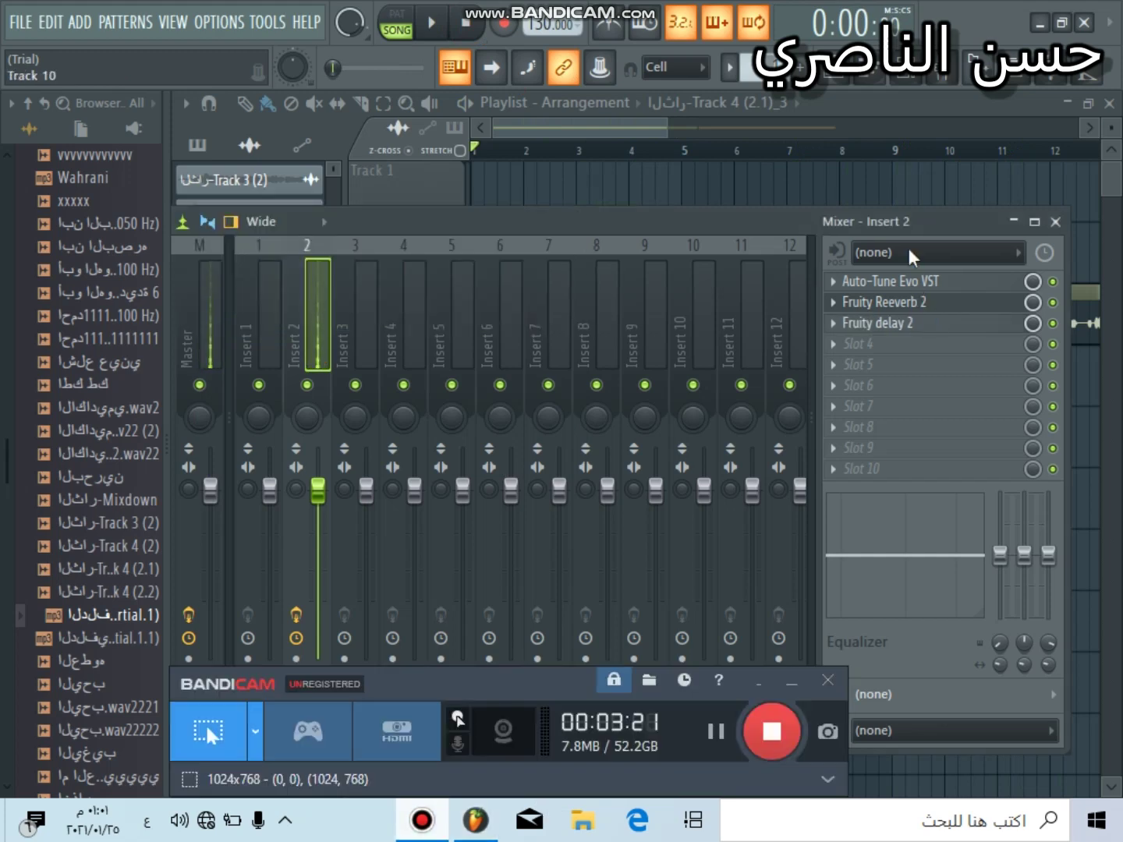
pyautogui.click(958, 127)
pyautogui.moveTo(943, 229); pyautogui.dragTo(969, 136)
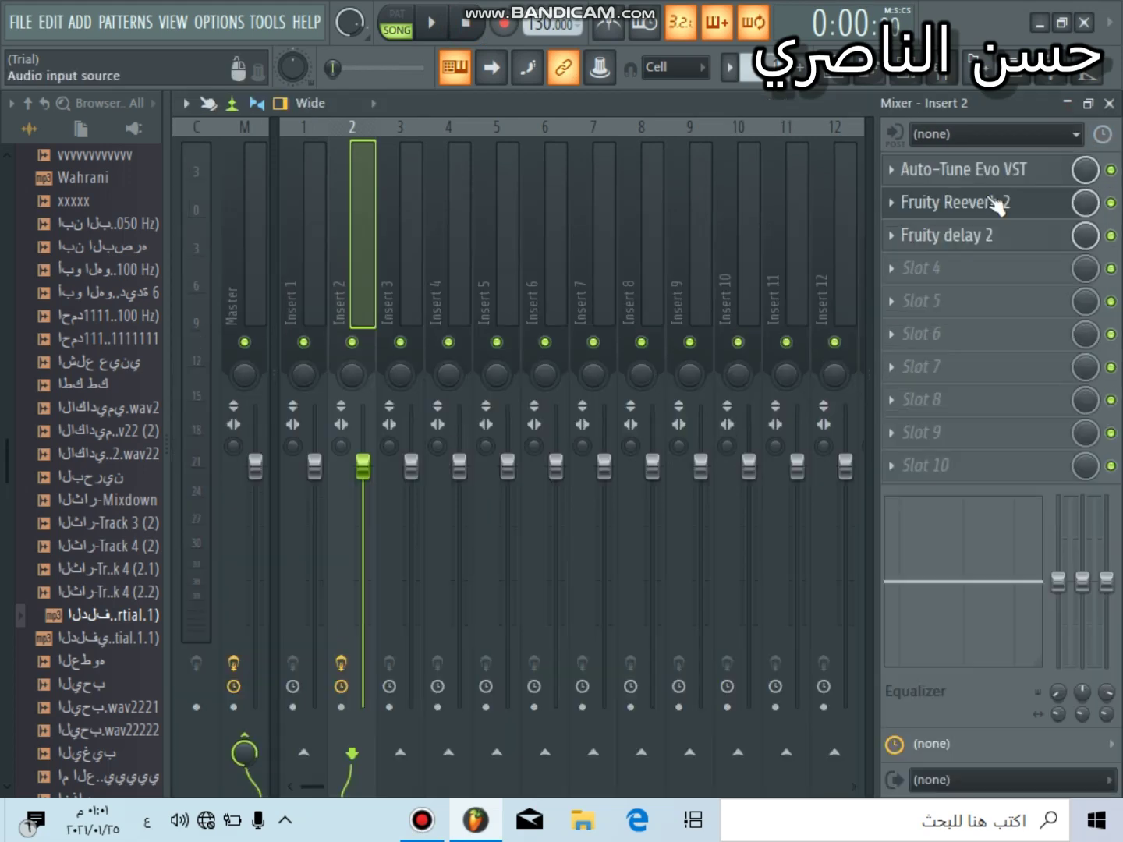
pyautogui.click(1062, 130)
# Step: Change the key in Auto-Tune Evo on Insert 2 to E and start playing the vocals
pyautogui.click(976, 170)
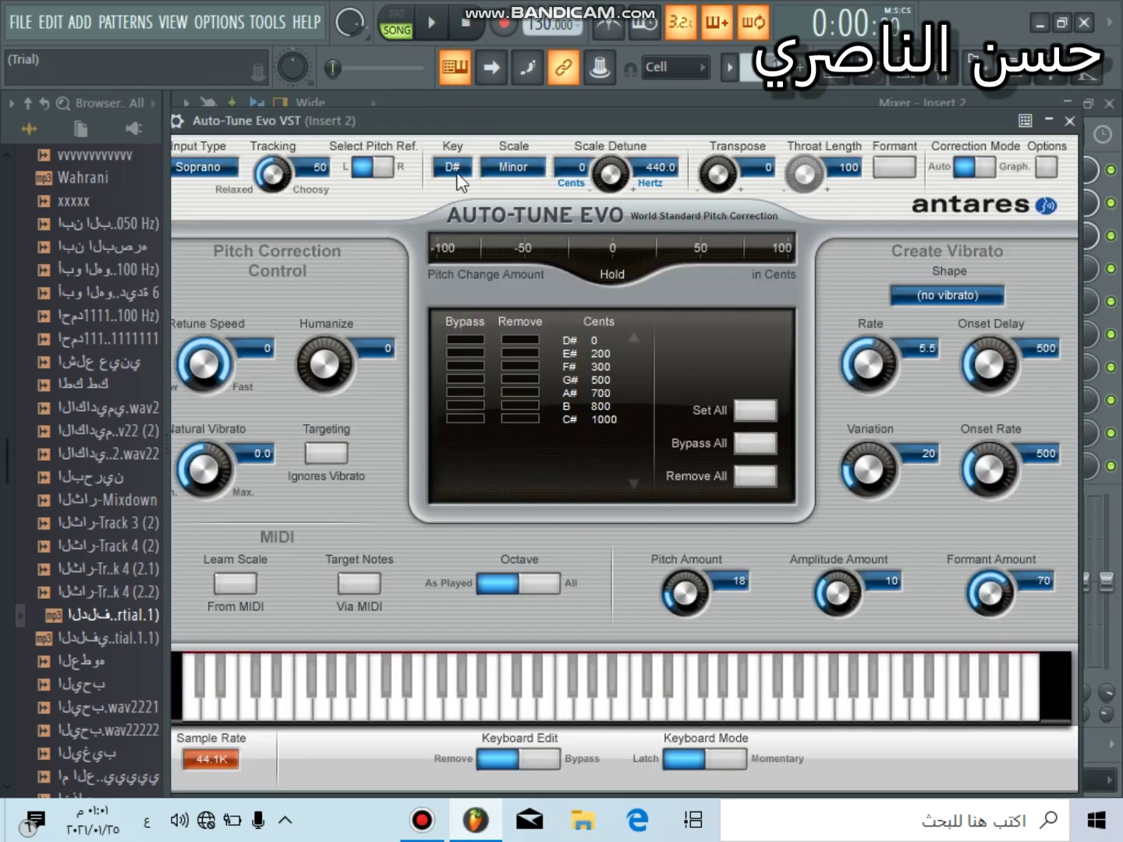
pyautogui.click(450, 169)
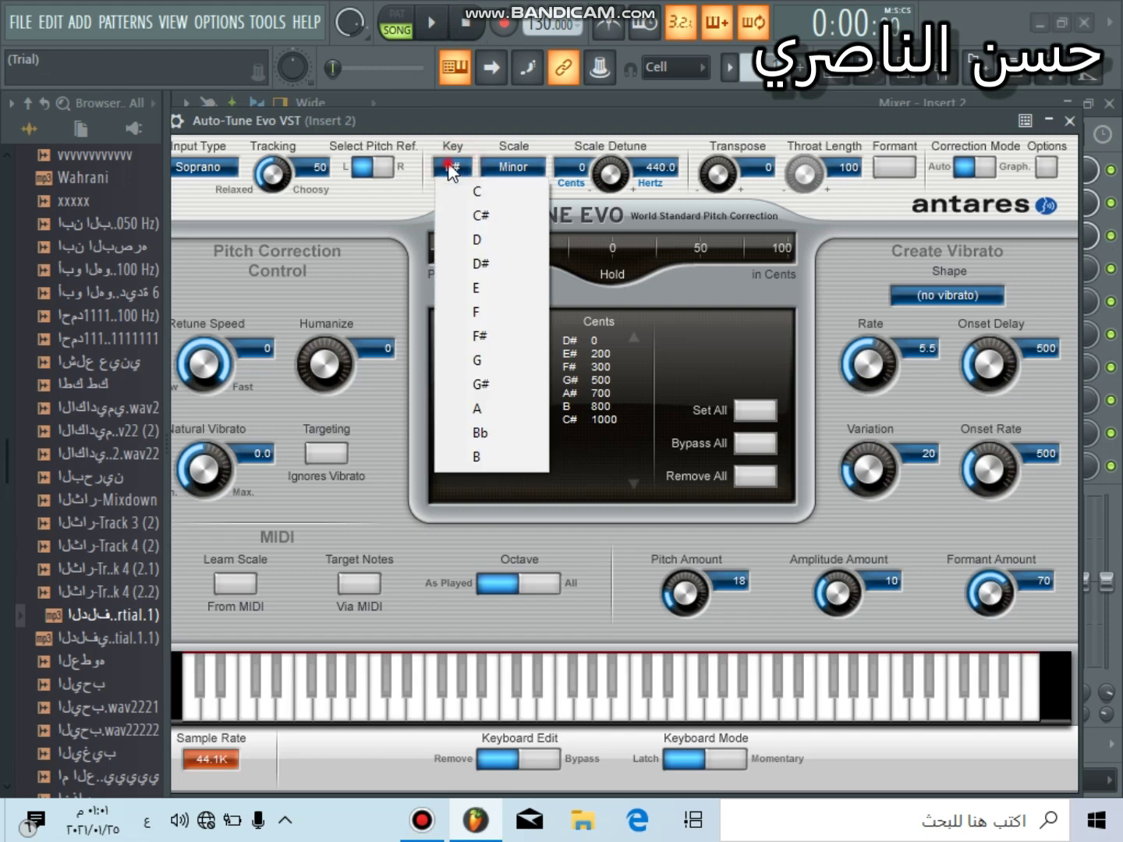
pyautogui.click(450, 170)
pyautogui.click(449, 168)
pyautogui.click(495, 285)
pyautogui.click(429, 26)
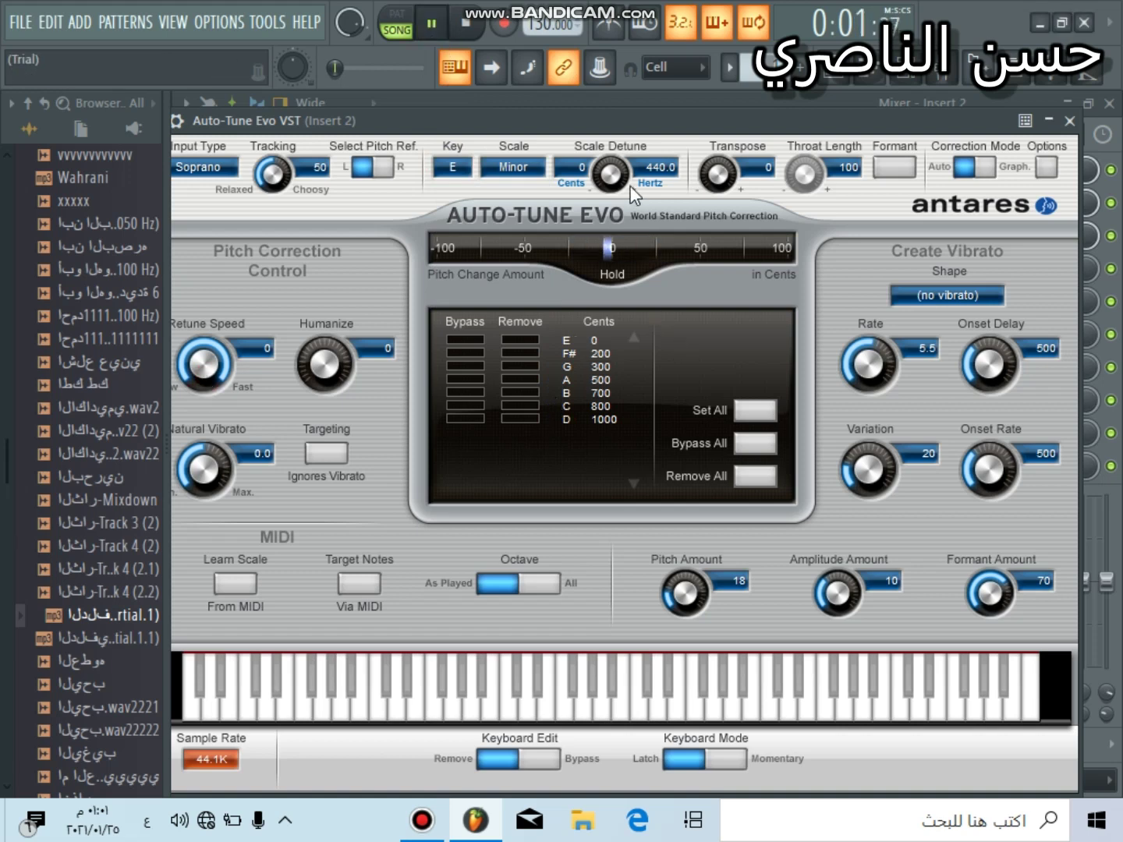
# Step: Set the Auto-Tune Evo pitch tracking to 21 during playback and close the plugin
pyautogui.click(256, 175)
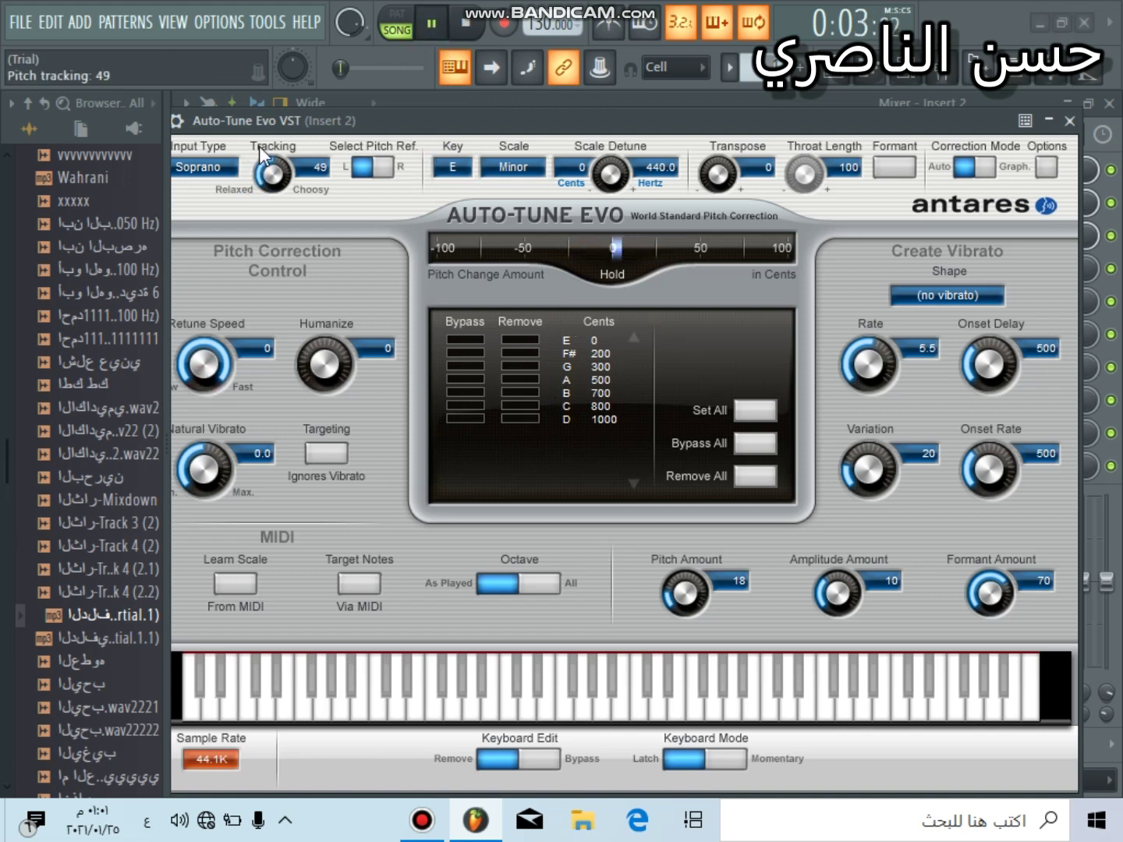
pyautogui.moveTo(259, 146); pyautogui.dragTo(349, 174)
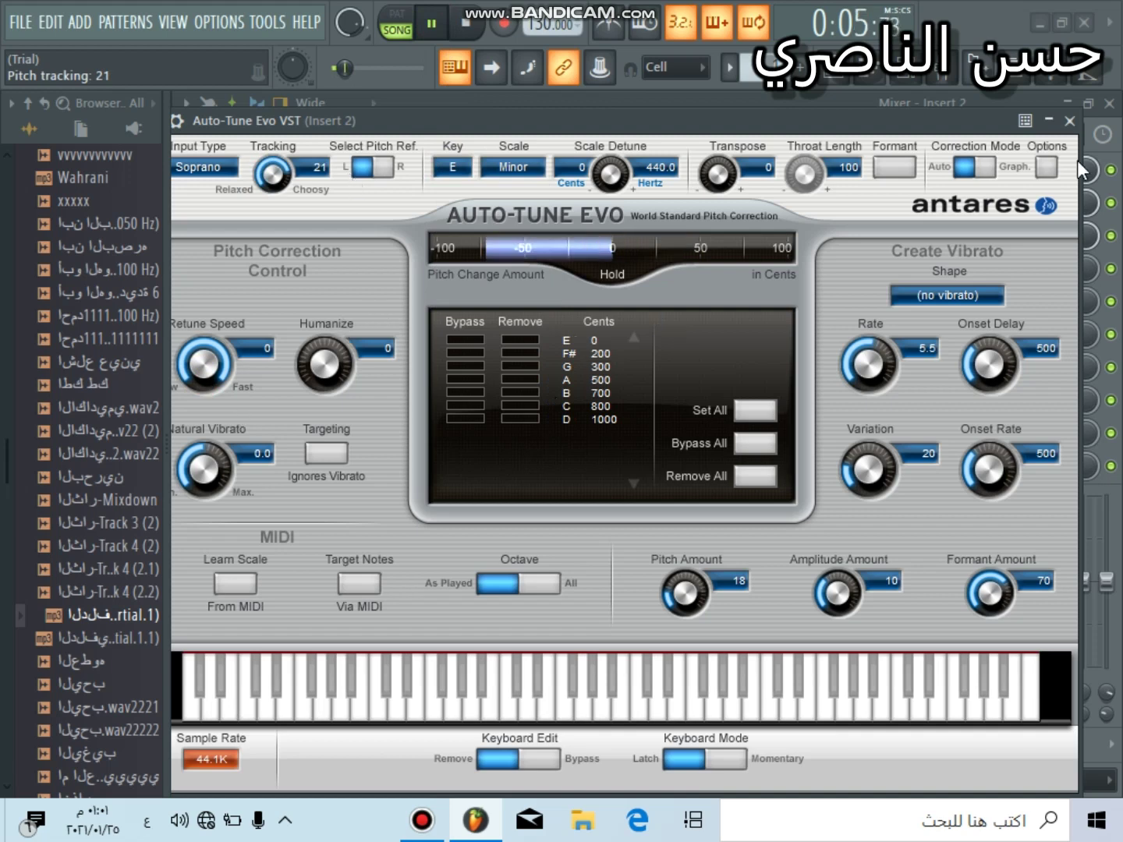
pyautogui.click(1071, 122)
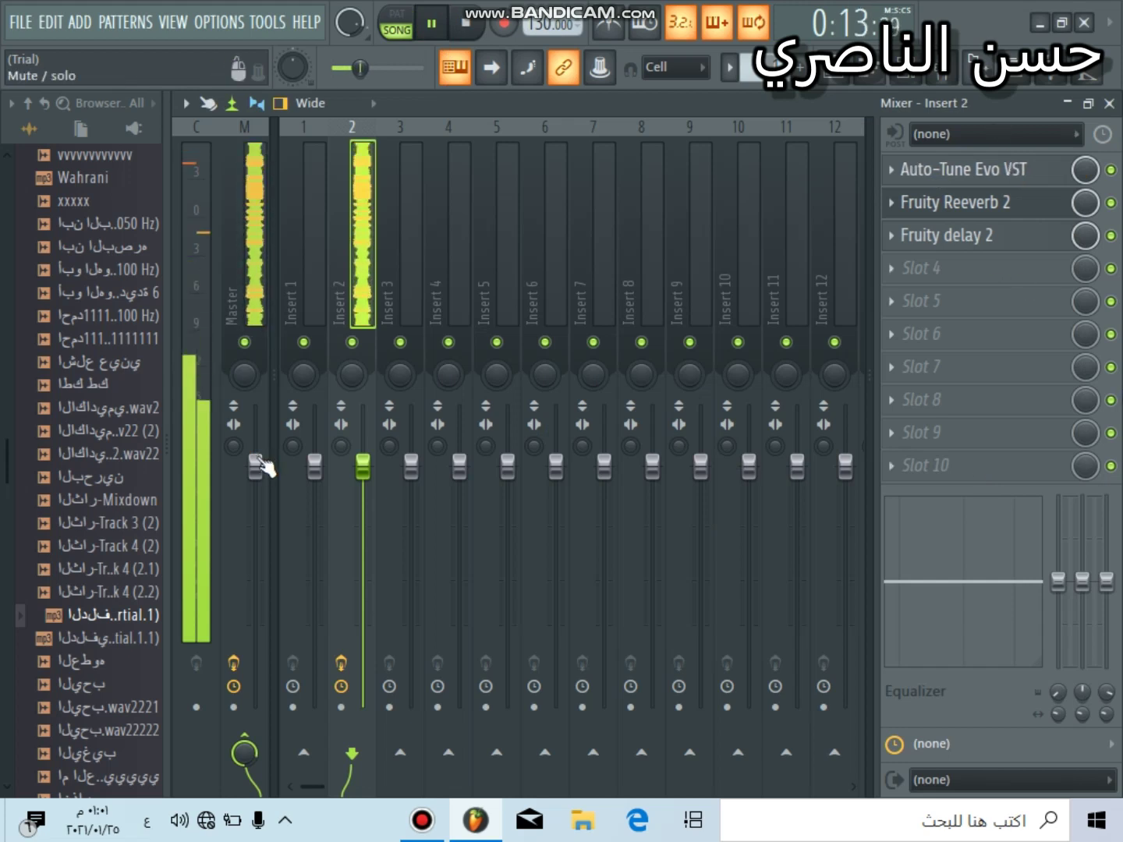
# Step: Raise the Master fader slightly, close the mixer and listen to the whole vocal arrangement in the playlist
pyautogui.moveTo(257, 466); pyautogui.dragTo(257, 453)
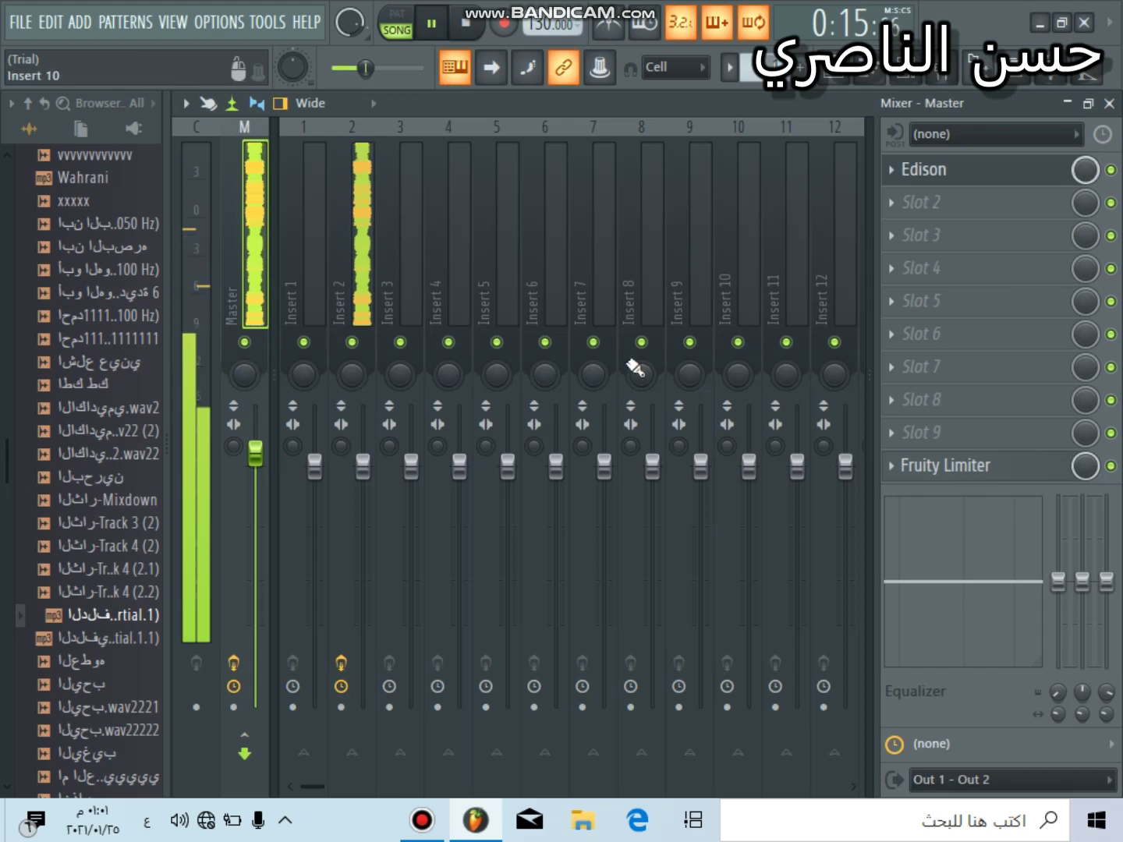
pyautogui.click(1108, 103)
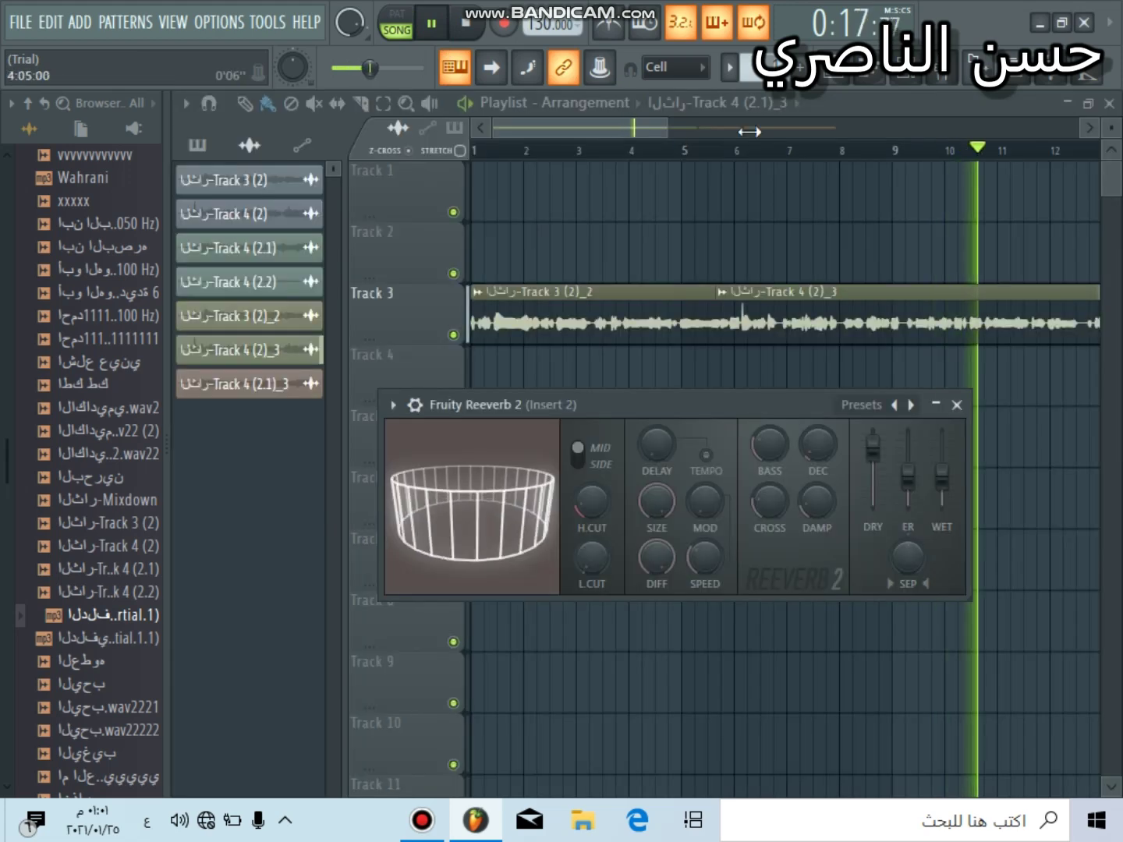
pyautogui.moveTo(749, 132); pyautogui.dragTo(782, 132)
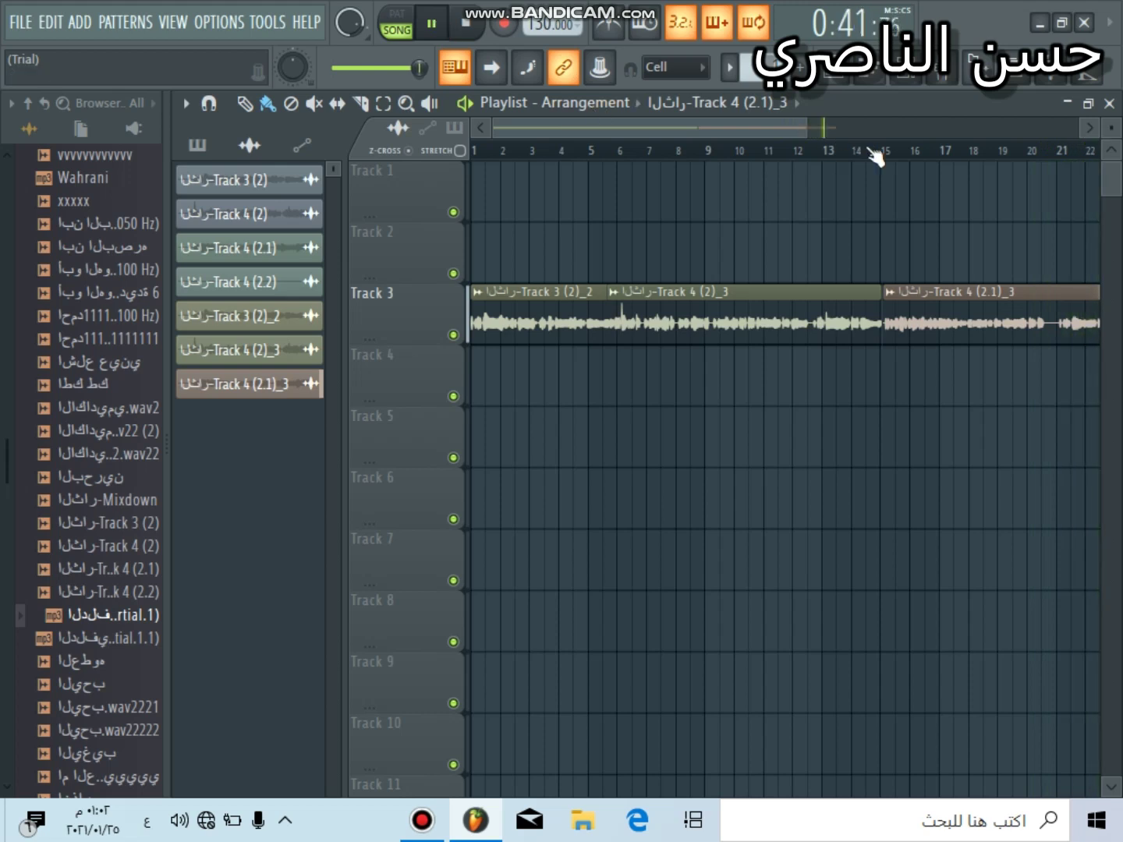
pyautogui.scroll(-2, 876, 157)
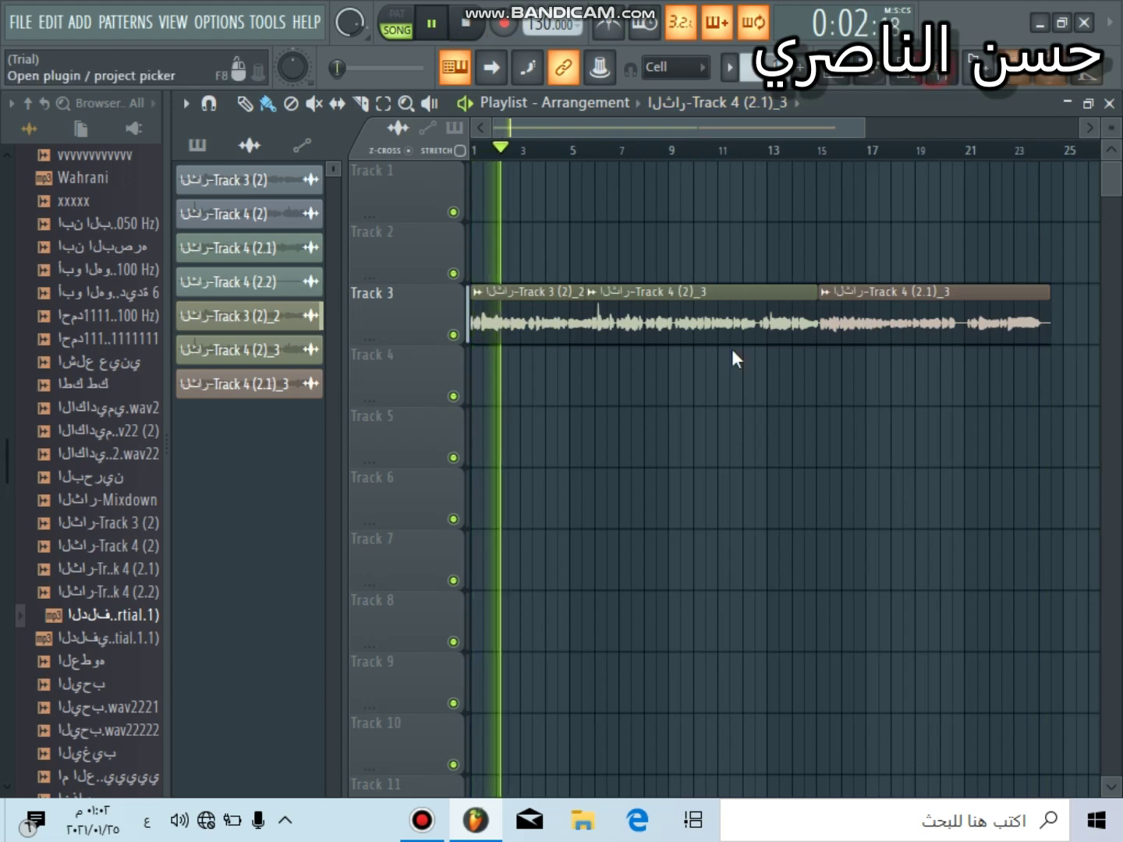
# Step: Open Fruity Delay 2 on mixer Insert 2 and turn its input panning up toward the centre
pyautogui.press('F9')
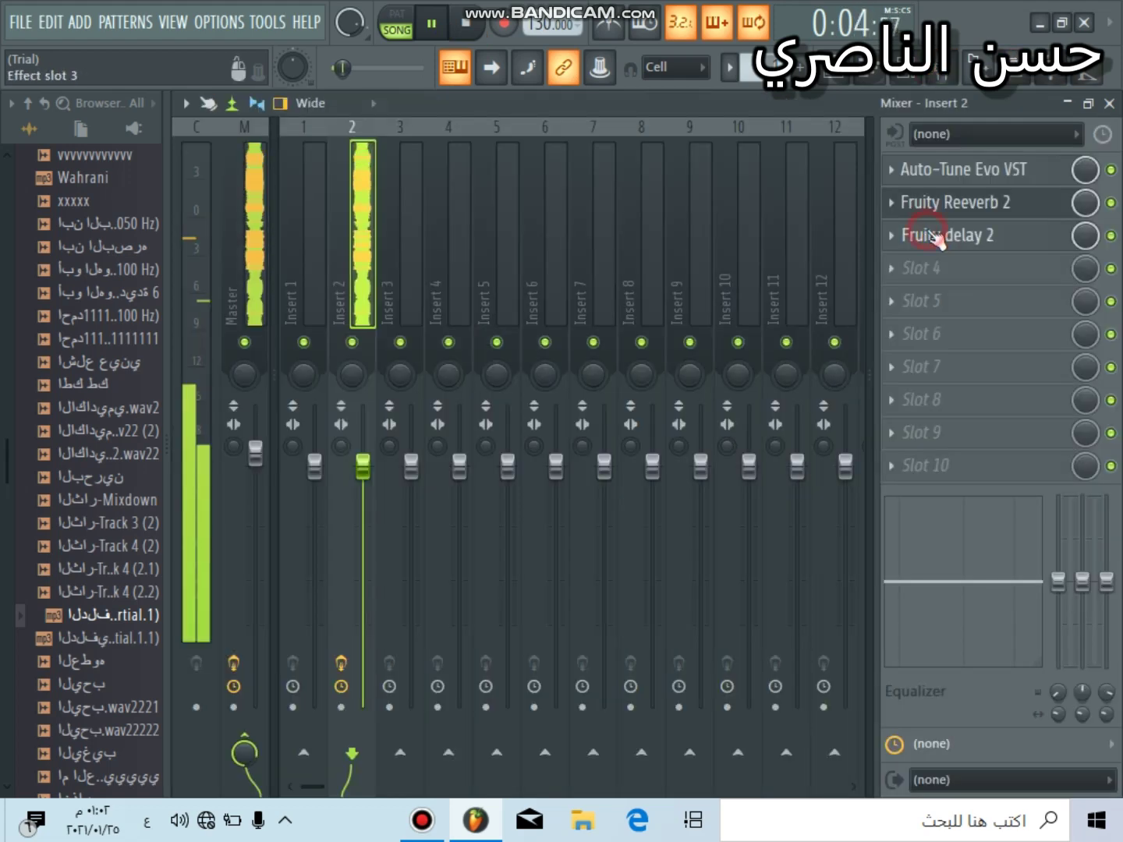
pyautogui.click(939, 234)
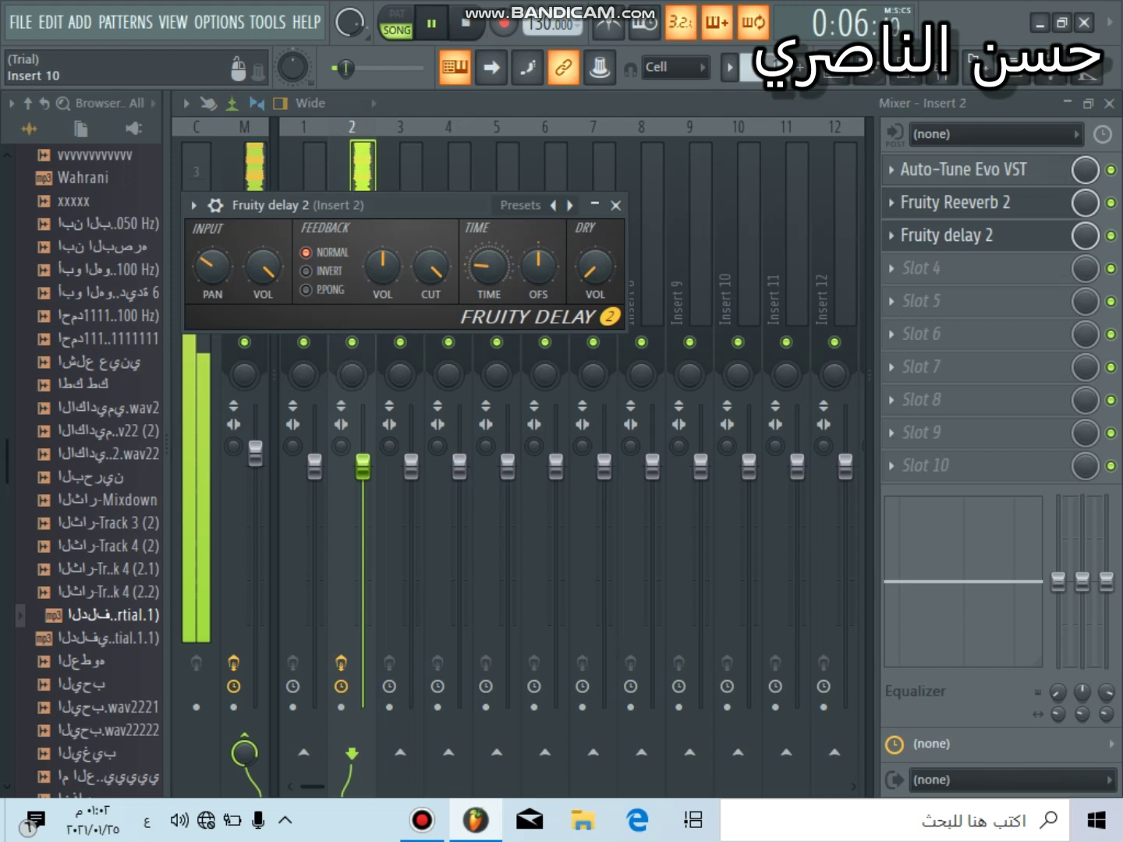
pyautogui.moveTo(213, 268); pyautogui.dragTo(213, 233)
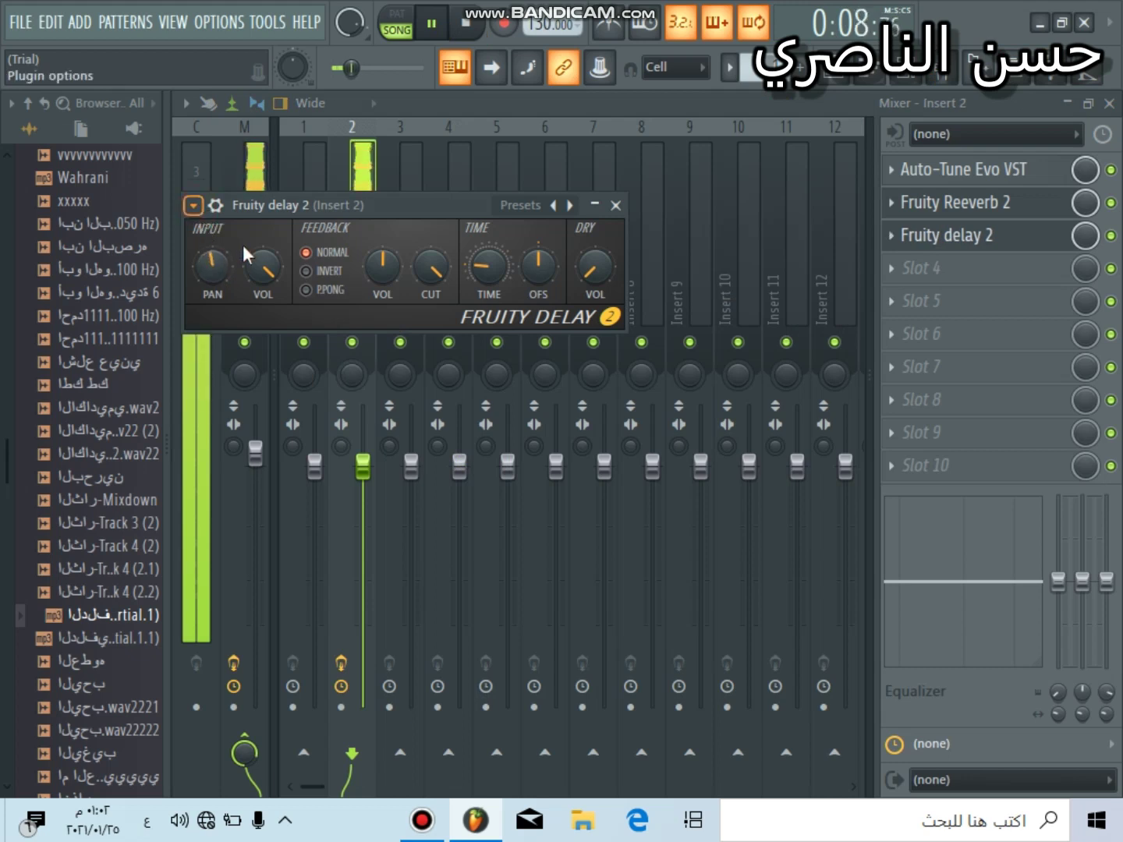
# Step: Try the Stereo effect (send), Widen and Default (send) presets in Fruity Delay 2 during playback
pyautogui.click(193, 206)
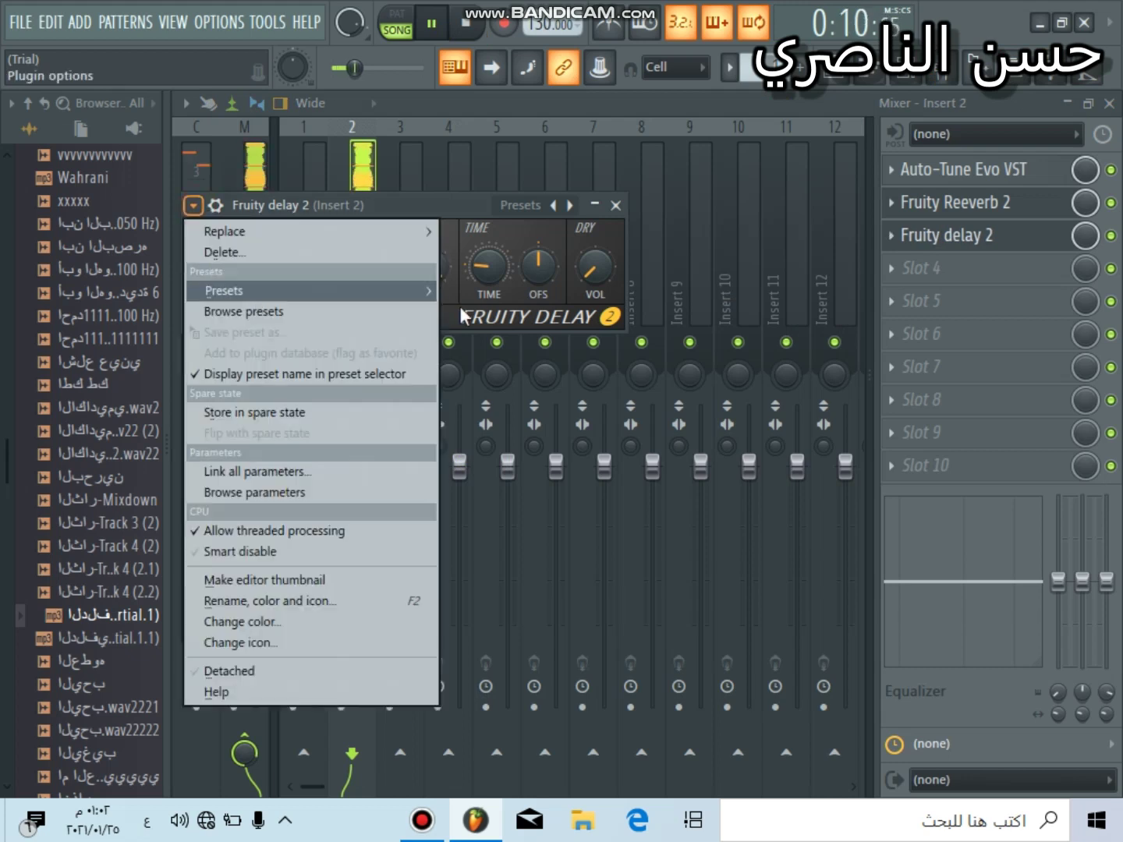
pyautogui.moveTo(460, 304)
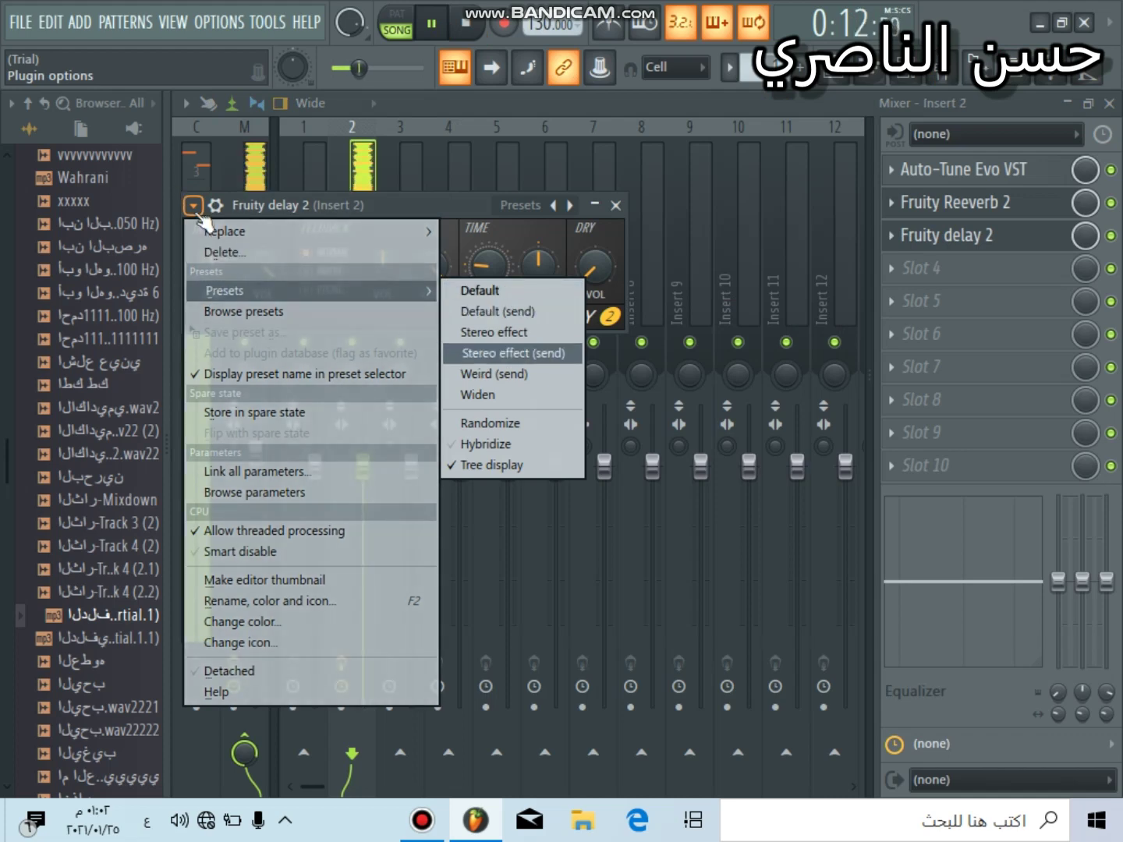
pyautogui.click(512, 353)
pyautogui.click(194, 207)
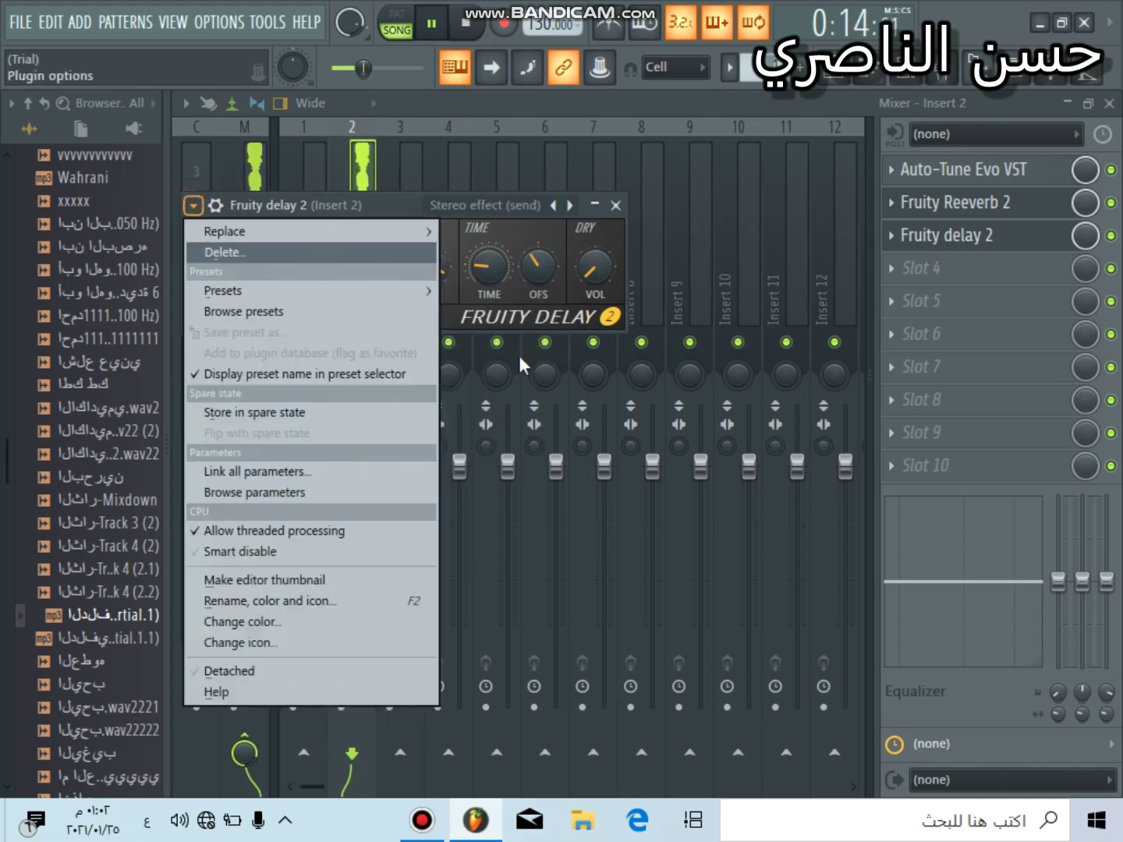
pyautogui.moveTo(312, 290)
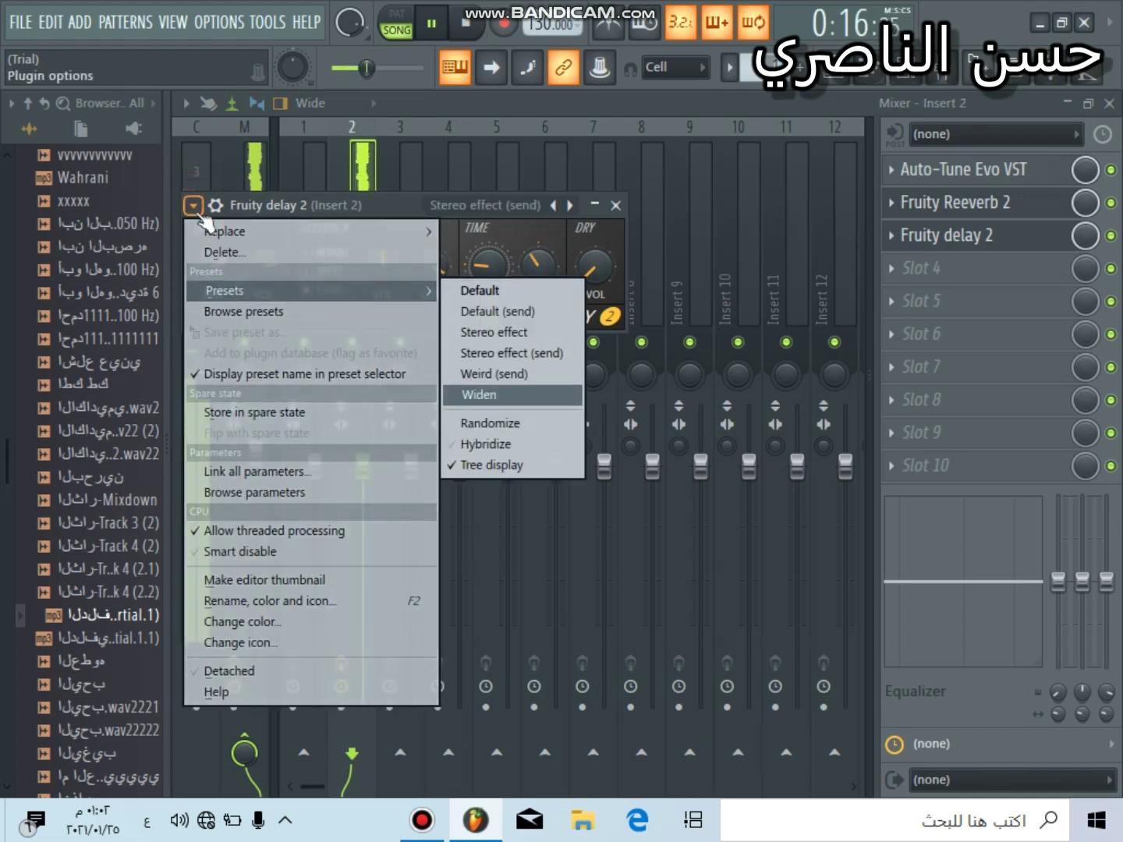
pyautogui.click(477, 395)
pyautogui.click(193, 206)
pyautogui.moveTo(312, 291)
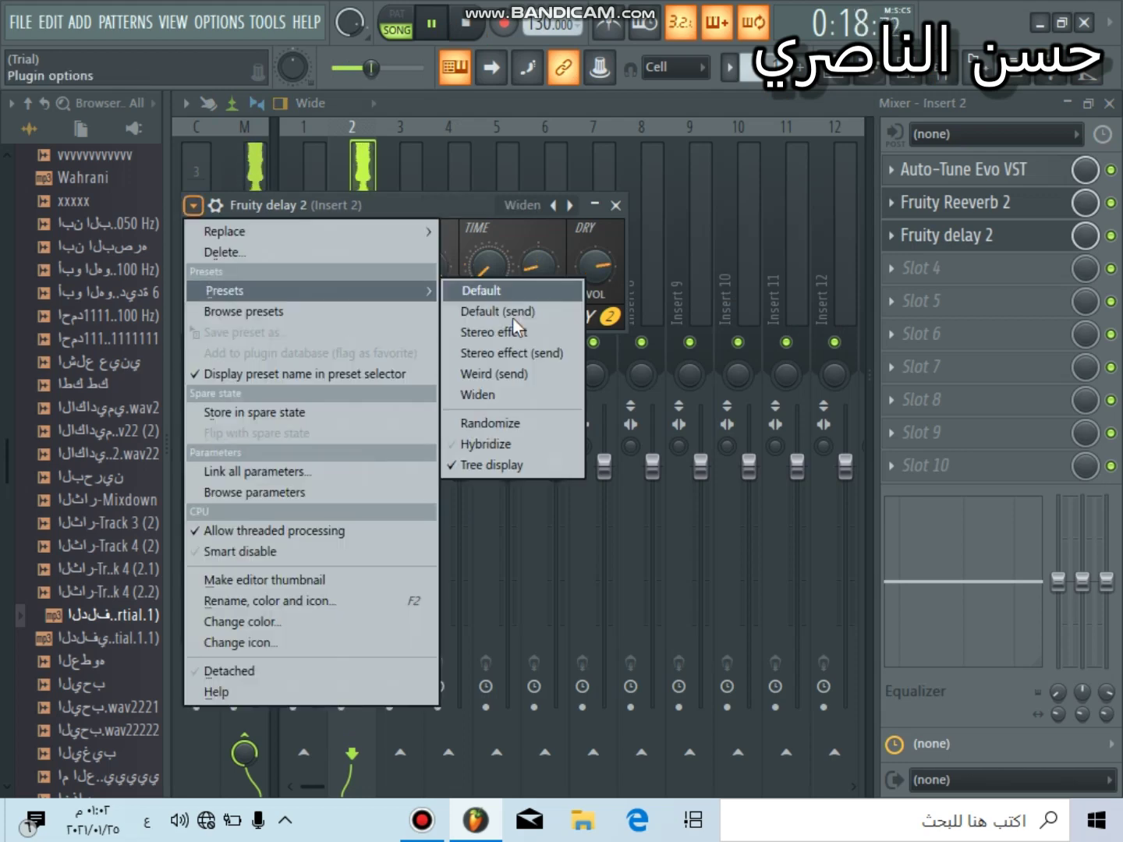
pyautogui.click(498, 311)
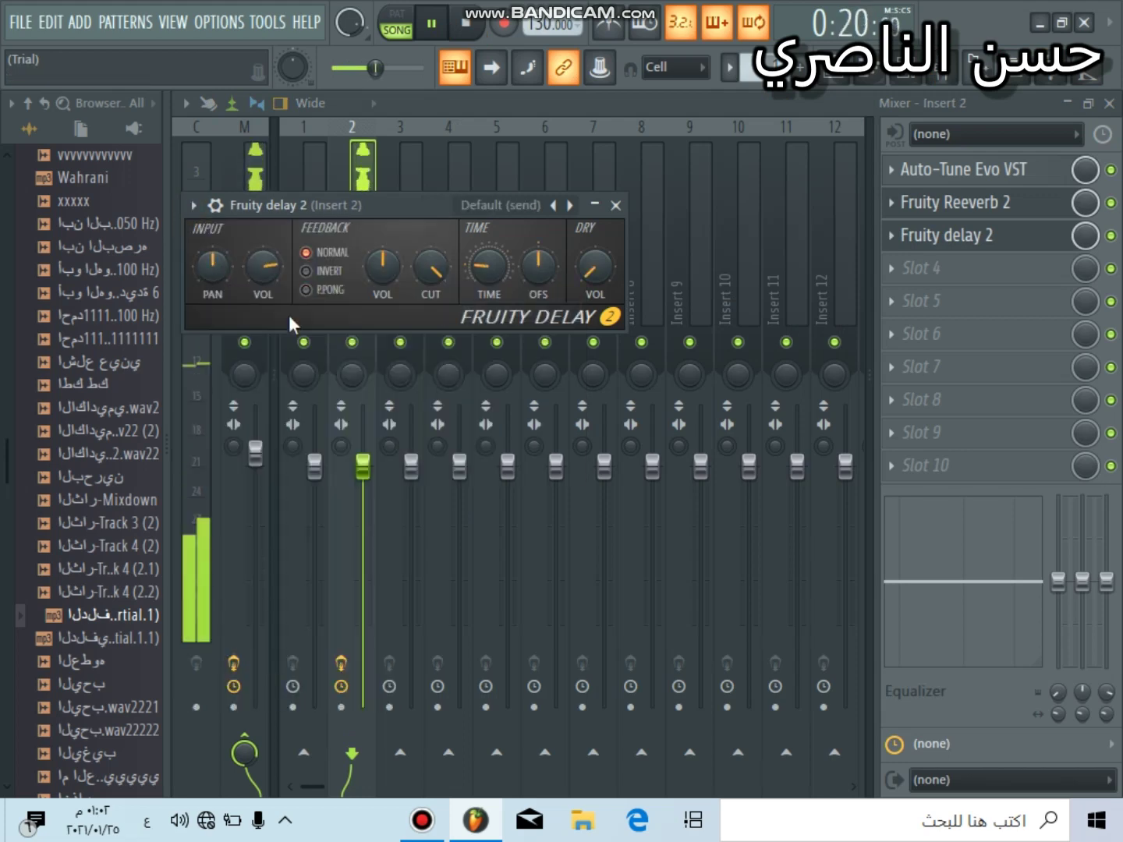
# Step: Randomize the Fruity Delay 2 settings and set the input panning to -48%
pyautogui.click(293, 291)
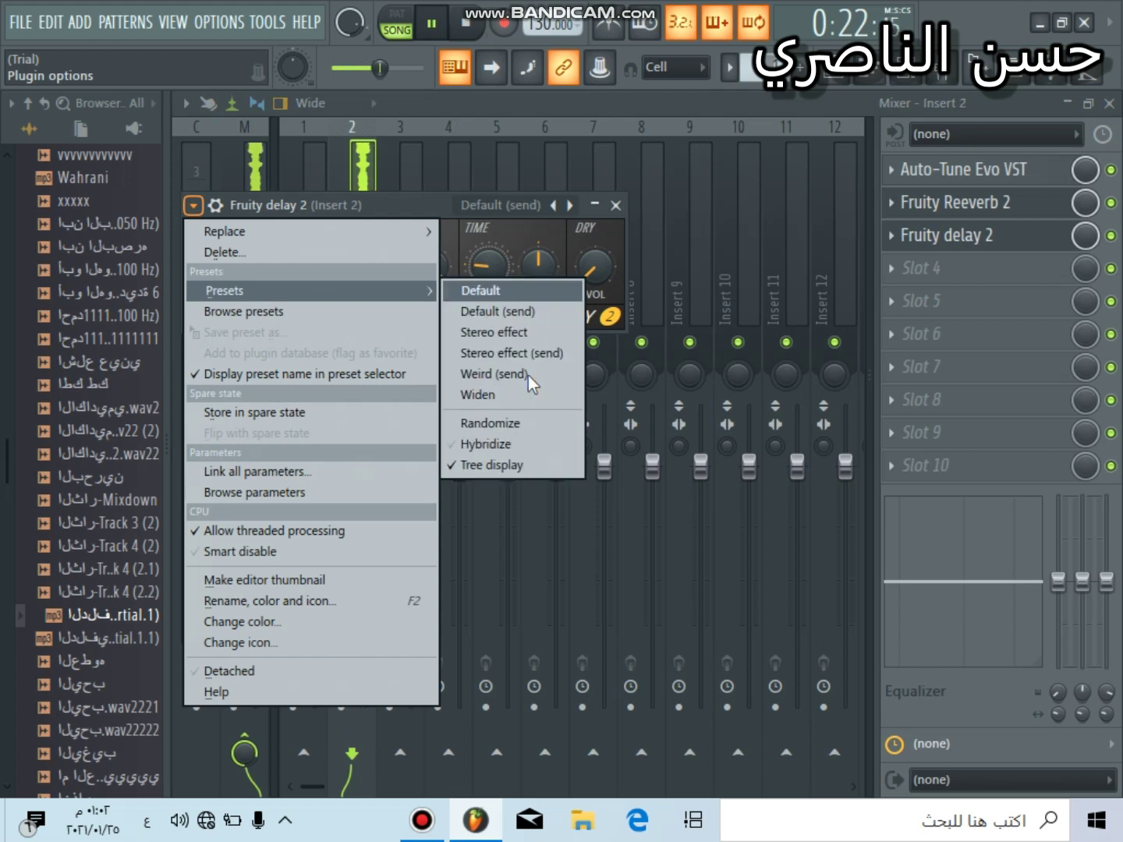
pyautogui.click(519, 424)
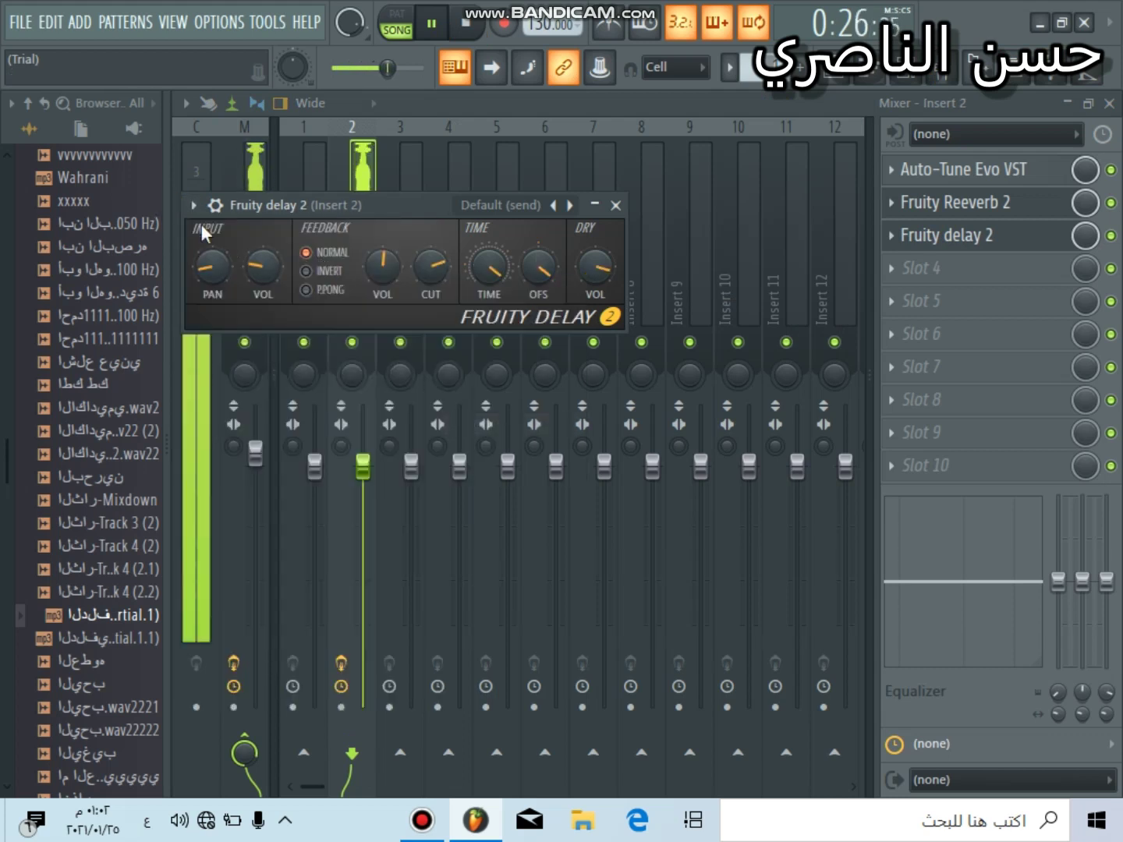
pyautogui.moveTo(210, 269); pyautogui.dragTo(204, 226)
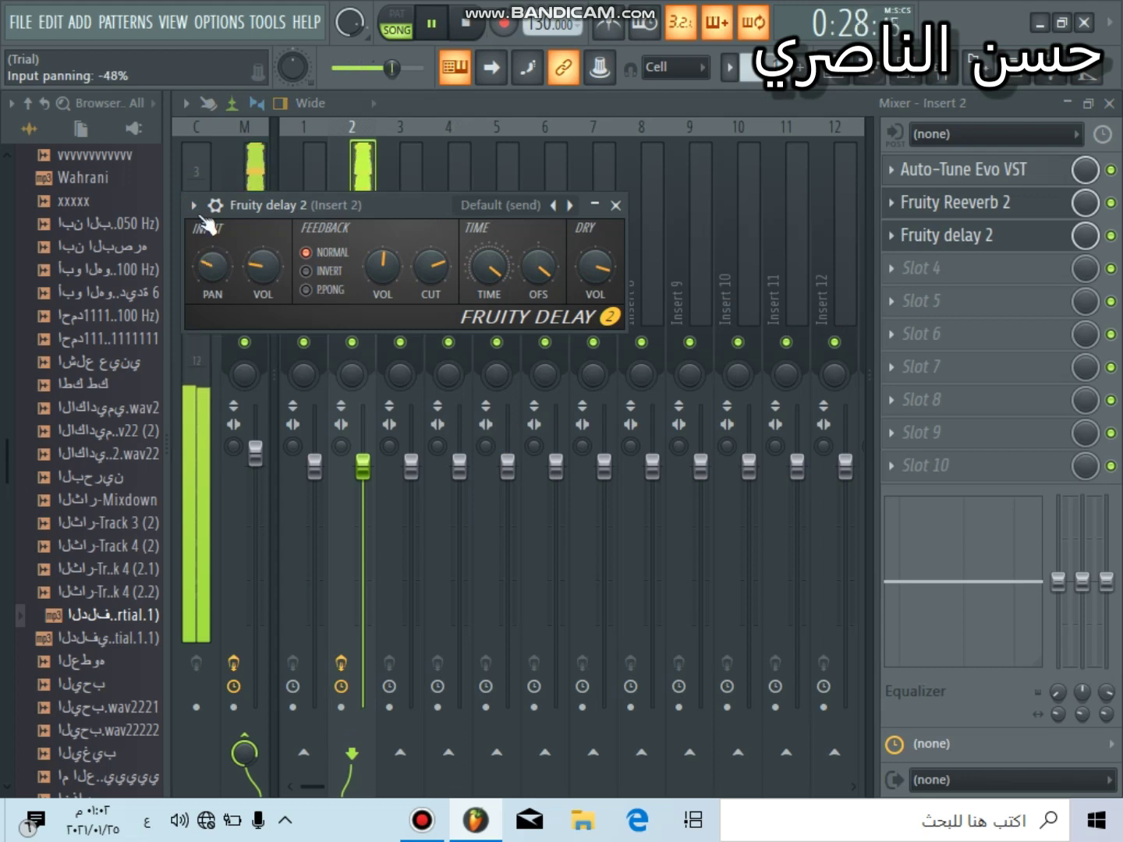
# Step: Load the Stereo effect (send) preset in Fruity Delay 2 in place of the randomized settings
pyautogui.click(193, 205)
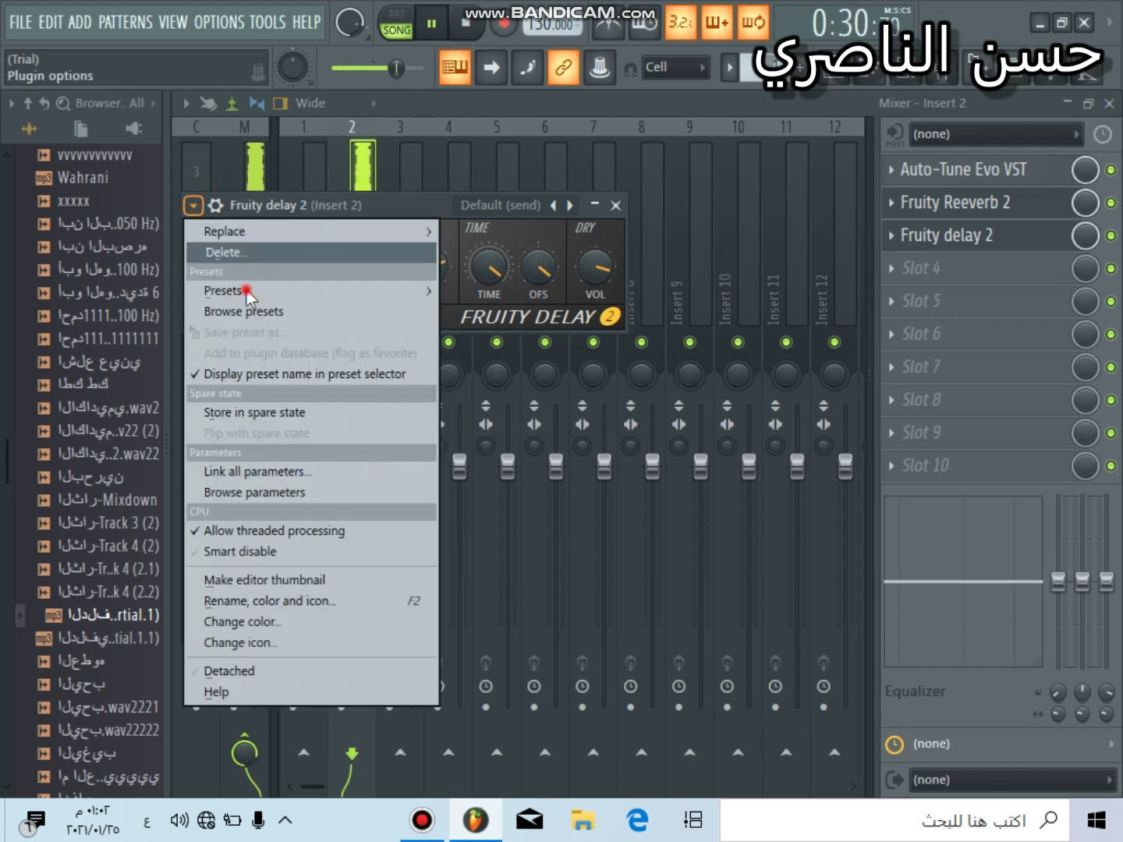
pyautogui.click(440, 291)
pyautogui.click(514, 353)
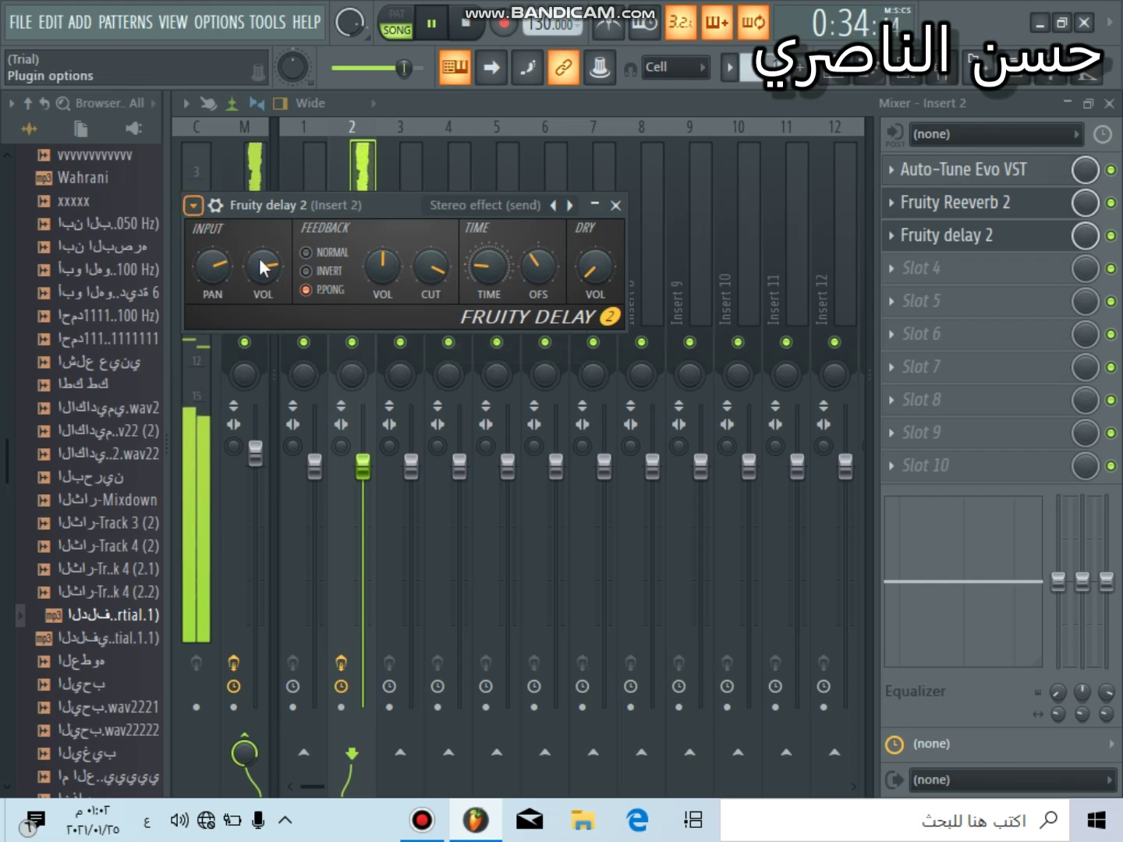
# Step: Load the Widen preset in Fruity Delay 2, raising the input volume and setting the input panning to 100%
pyautogui.click(193, 205)
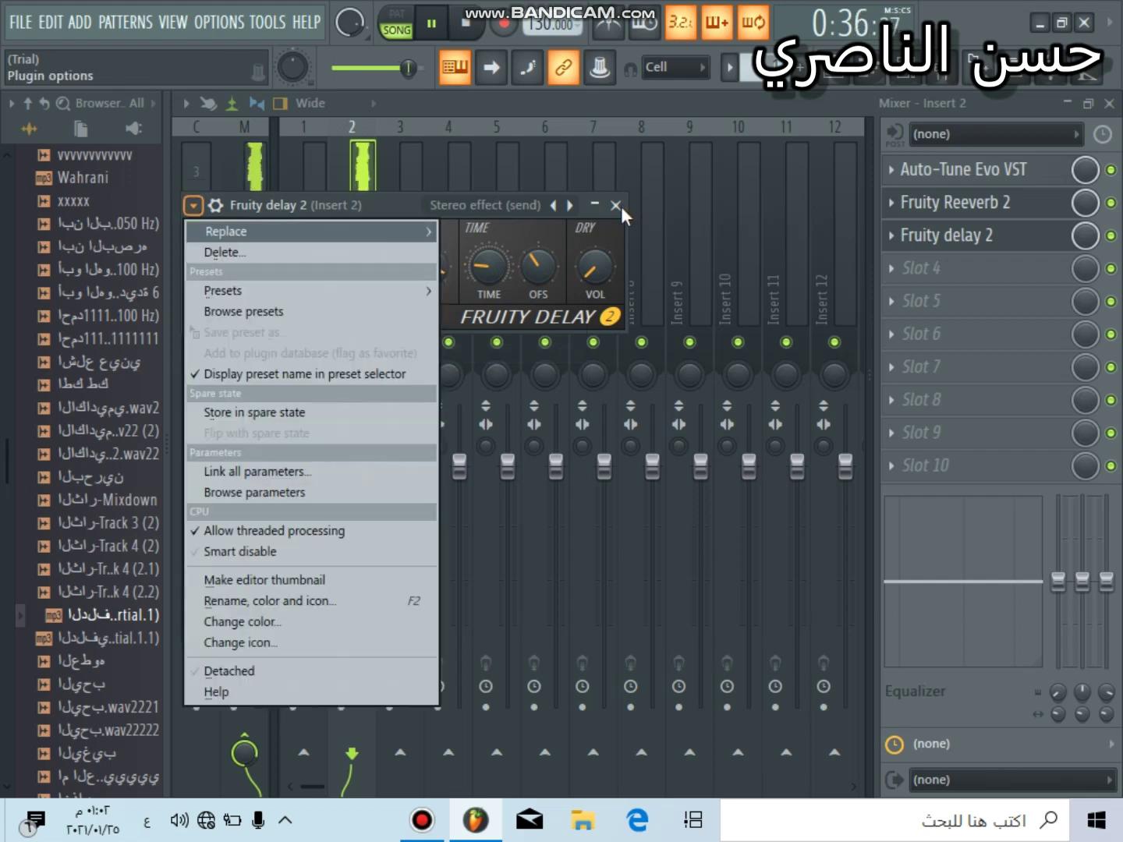
pyautogui.moveTo(257, 232)
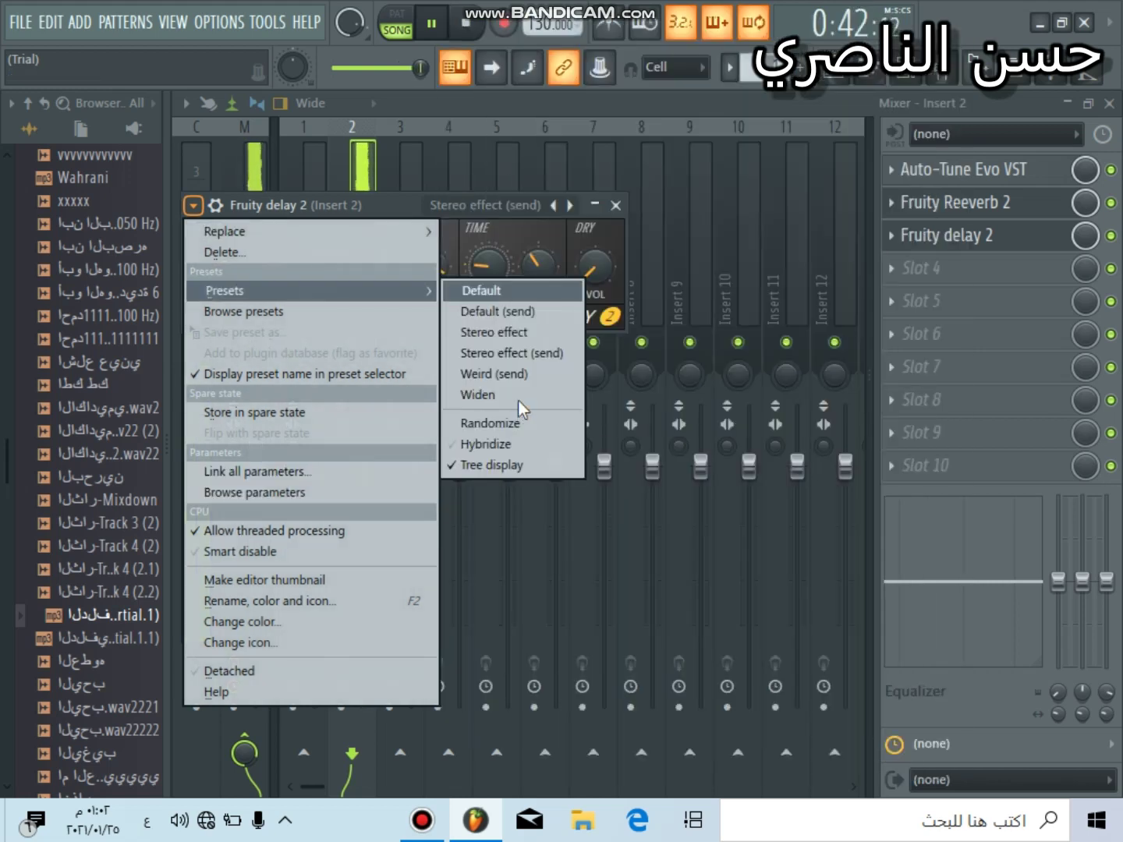
pyautogui.click(521, 396)
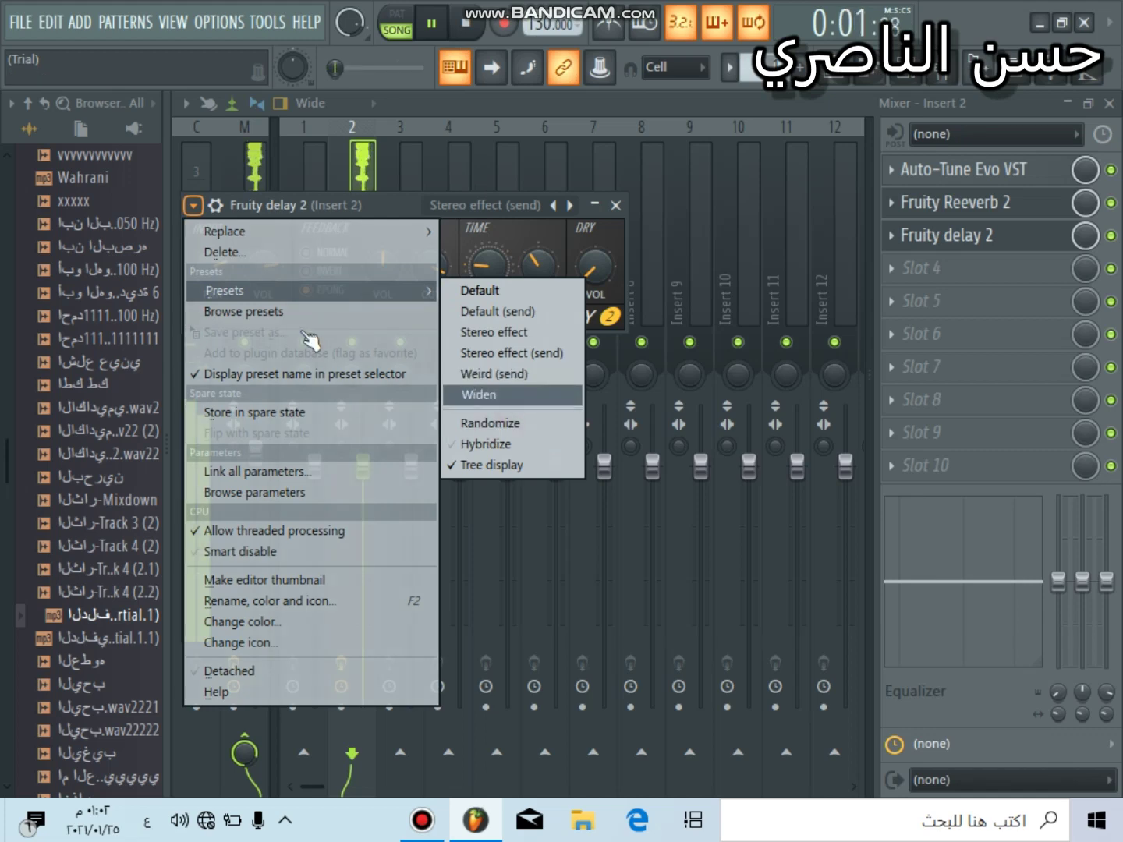
pyautogui.moveTo(262, 268); pyautogui.dragTo(264, 238)
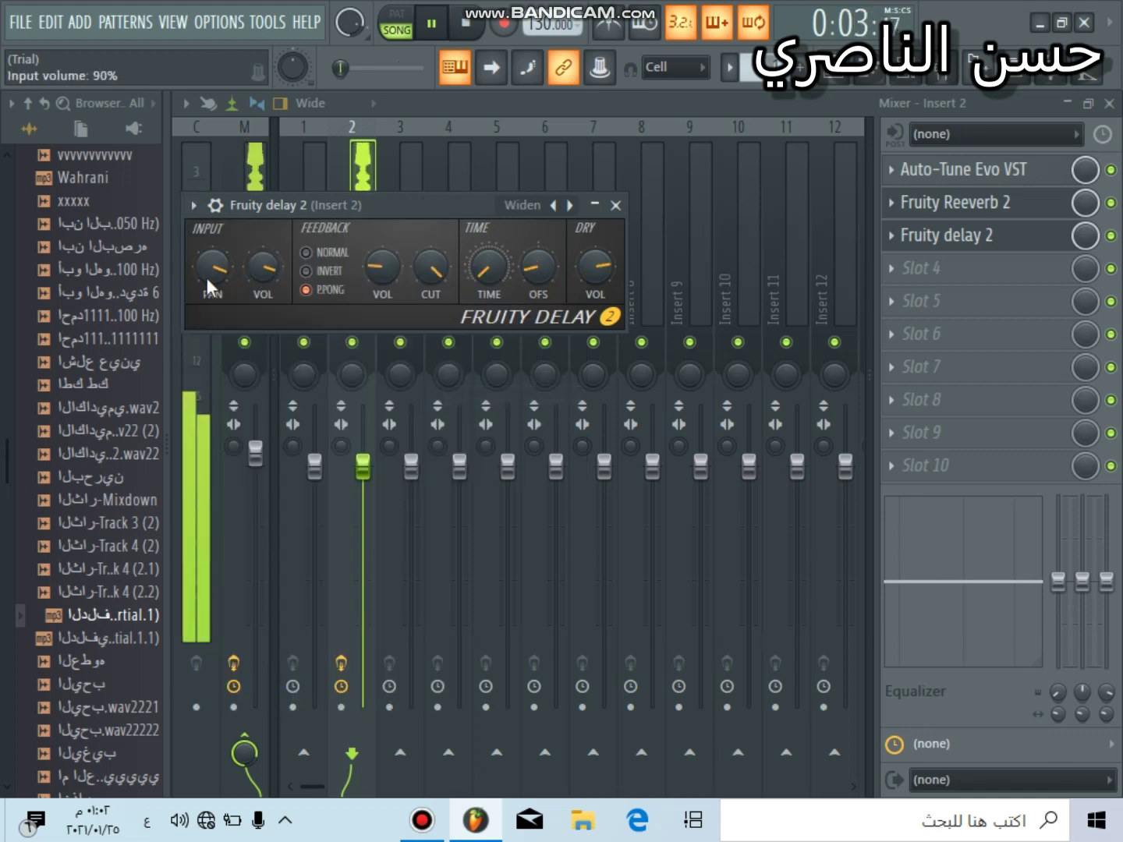
pyautogui.moveTo(209, 288); pyautogui.dragTo(194, 173)
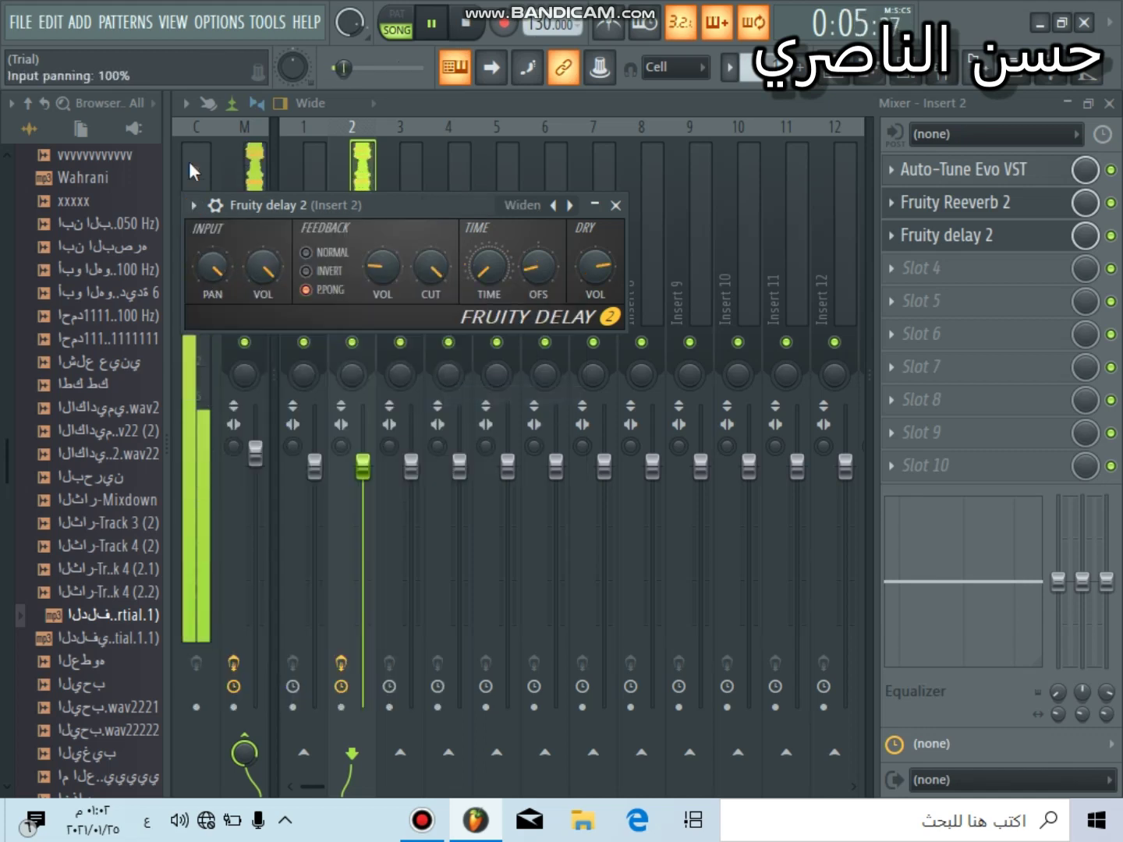
# Step: Step back through the Fruity Delay 2 presets to Default (send), auditioning Stereo effect (send) and Stereo effect on the way
pyautogui.click(552, 206)
pyautogui.click(553, 205)
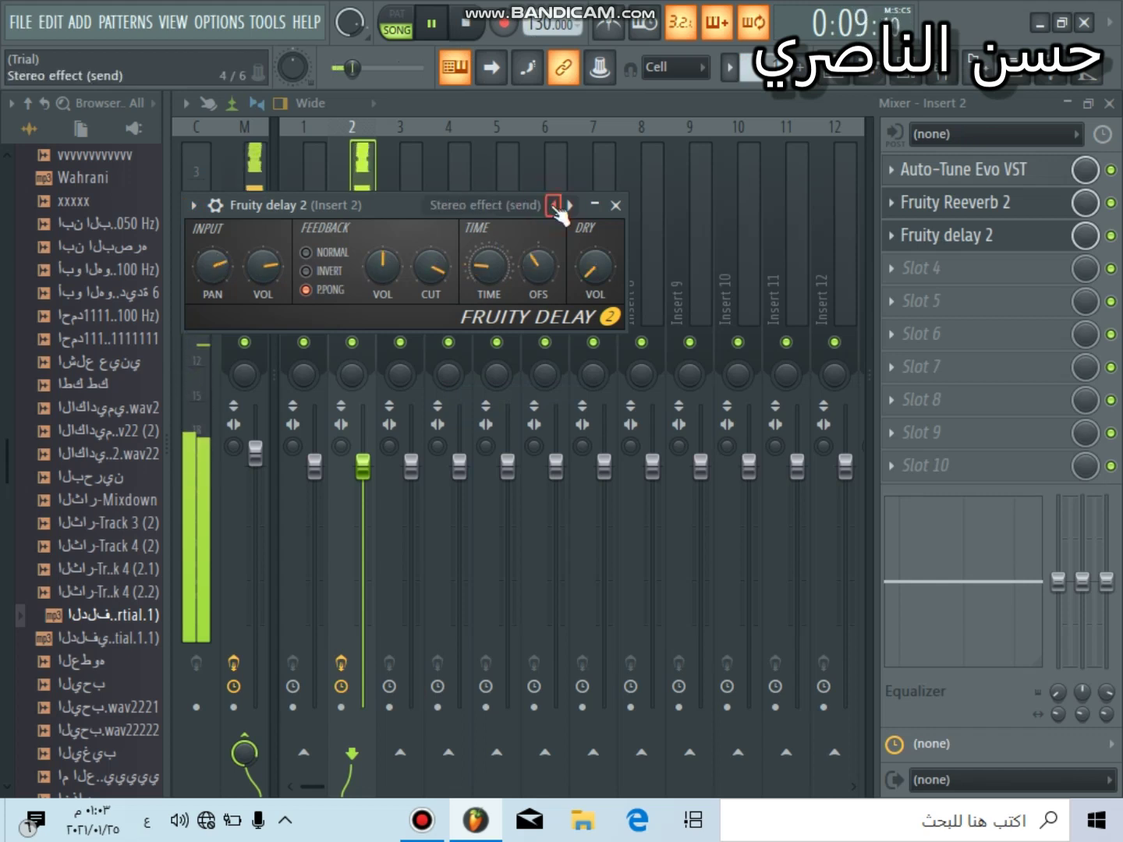
pyautogui.click(553, 205)
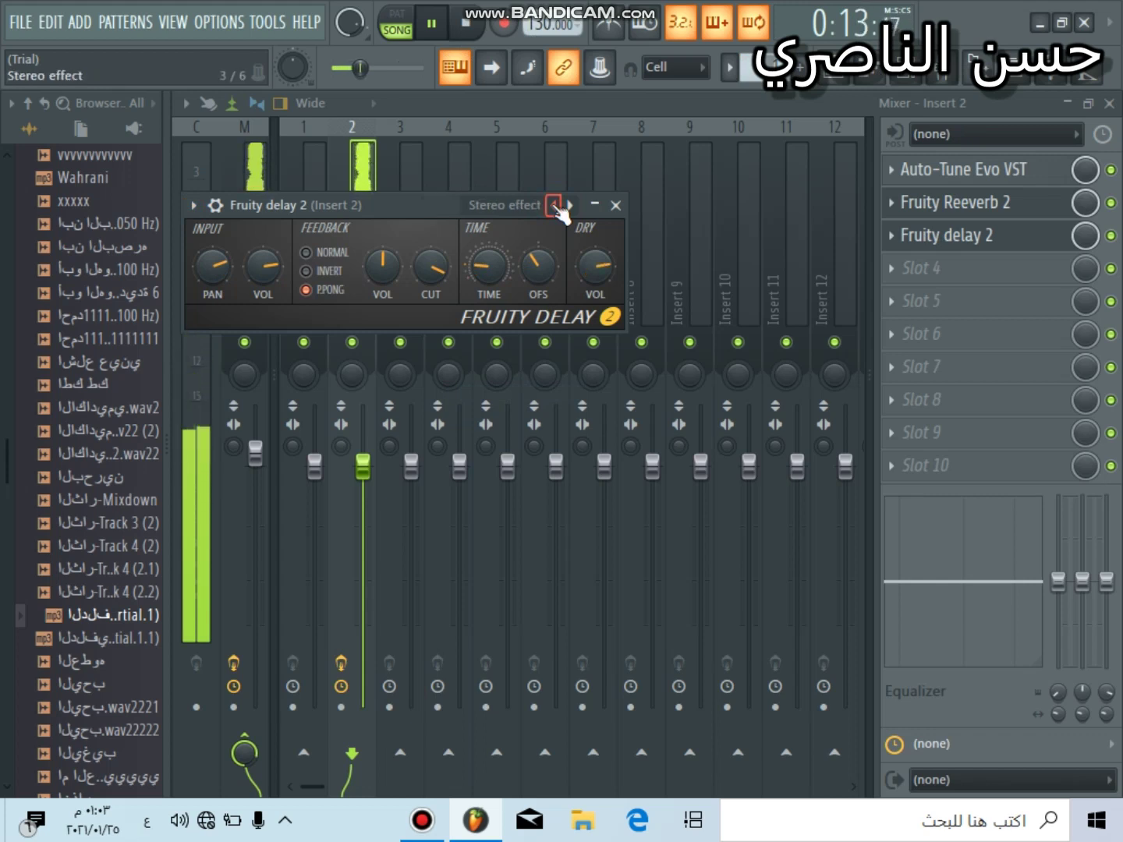
pyautogui.click(553, 206)
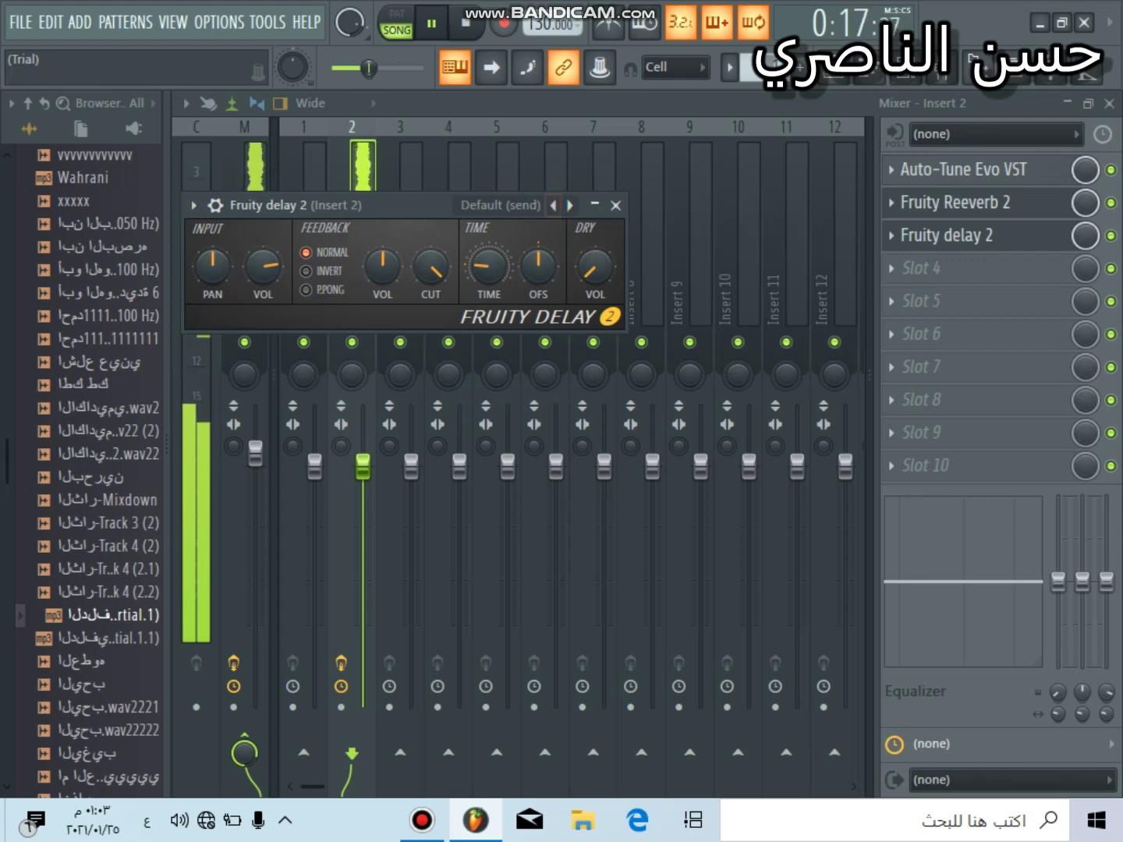
# Step: Add Fruity Compressor to effect slot 4 of Insert 2
pyautogui.click(943, 271)
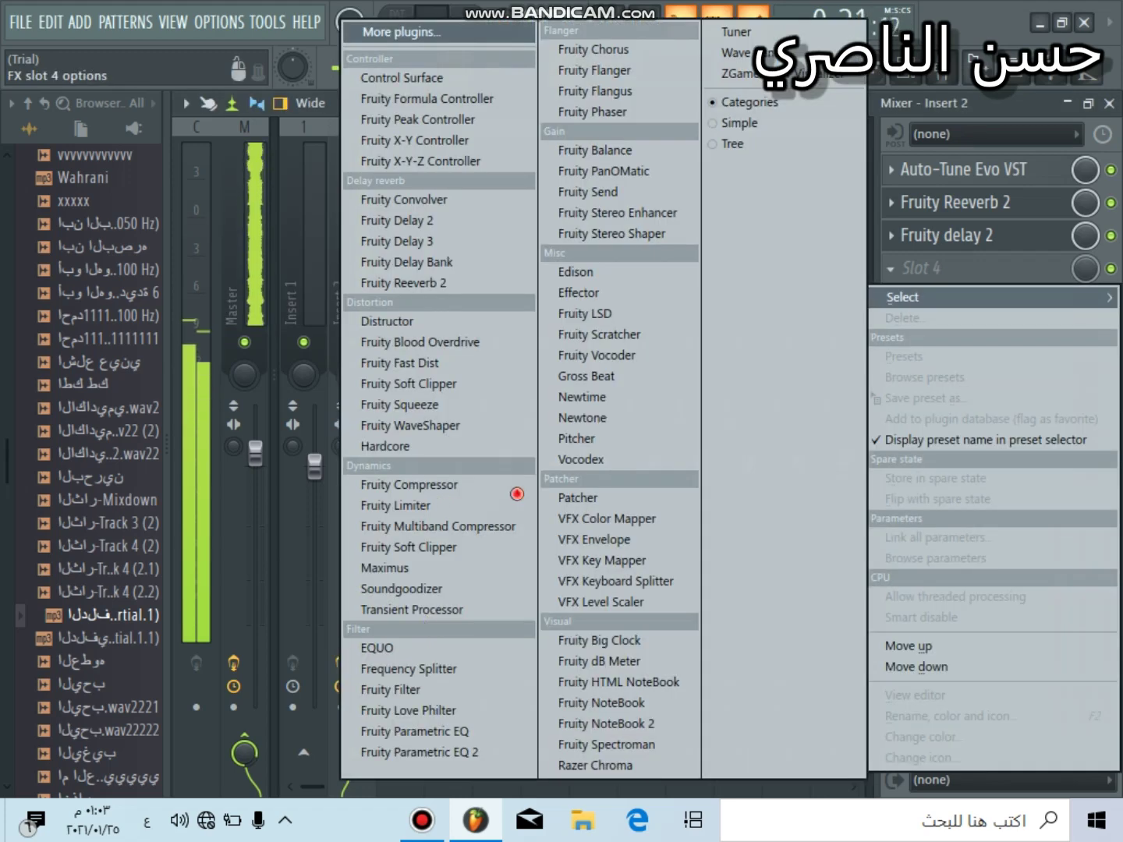
pyautogui.click(510, 485)
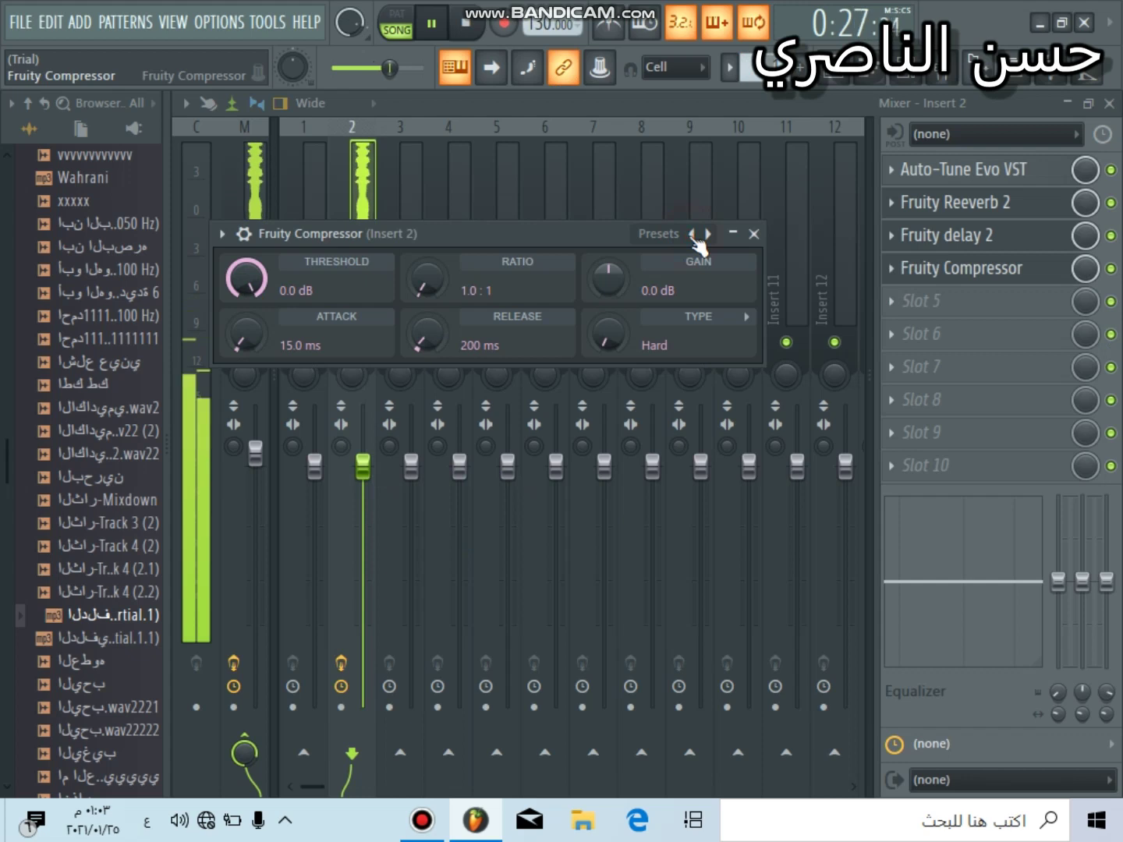
# Step: Step back through the Fruity Compressor presets to Vari Mu 1 and lower the compressor's mix level slightly
pyautogui.click(691, 234)
pyautogui.click(691, 234)
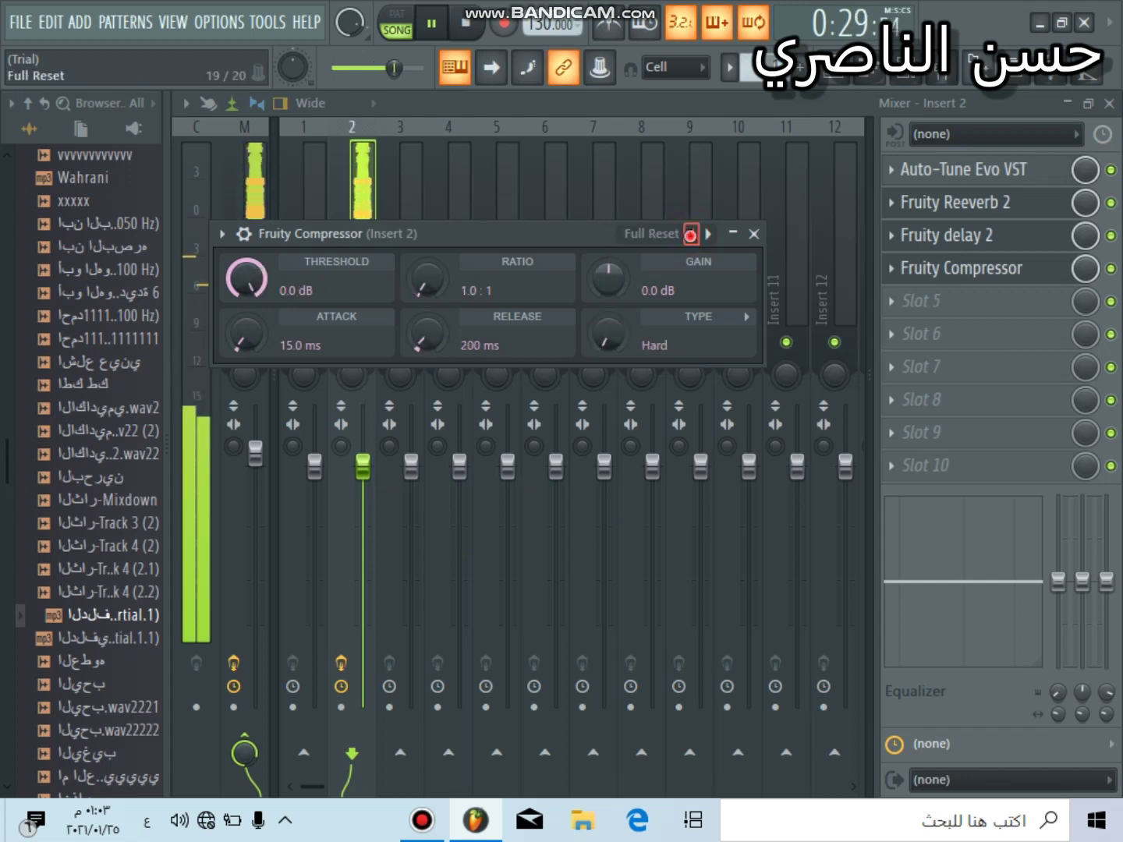
pyautogui.click(692, 234)
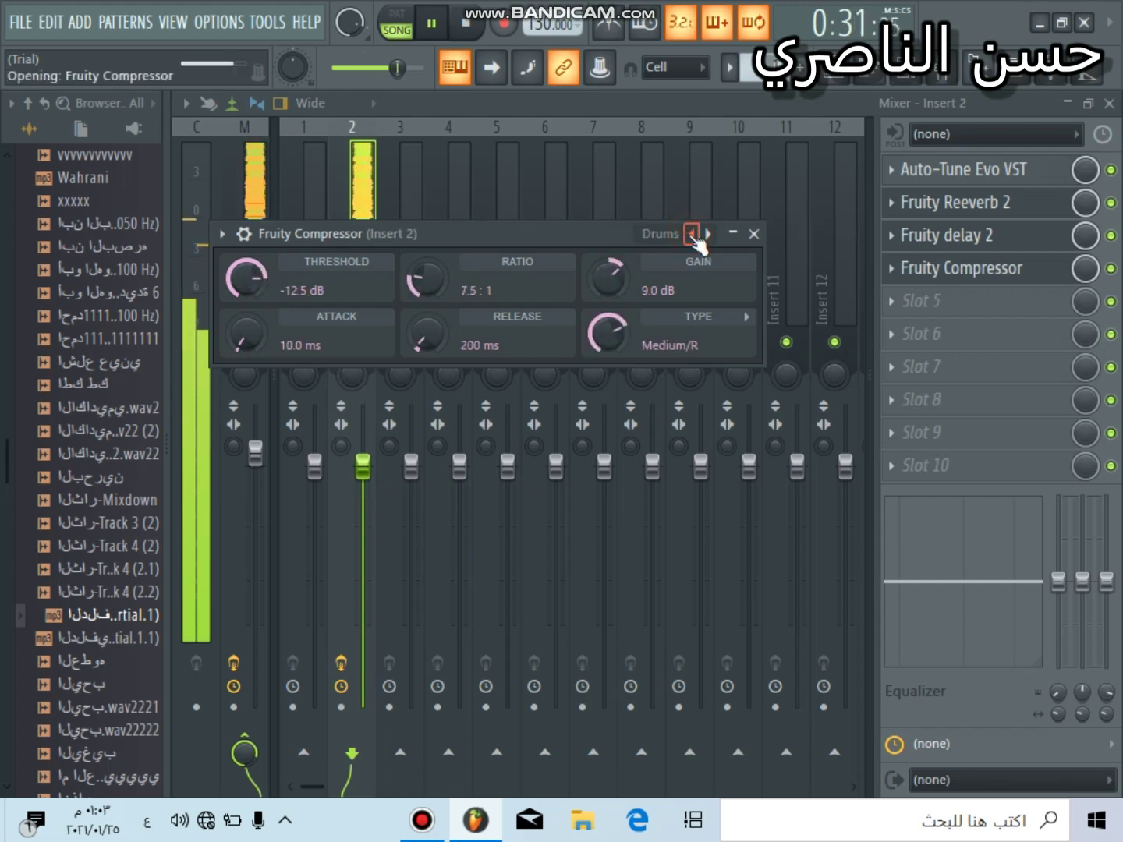
pyautogui.click(691, 234)
pyautogui.click(690, 234)
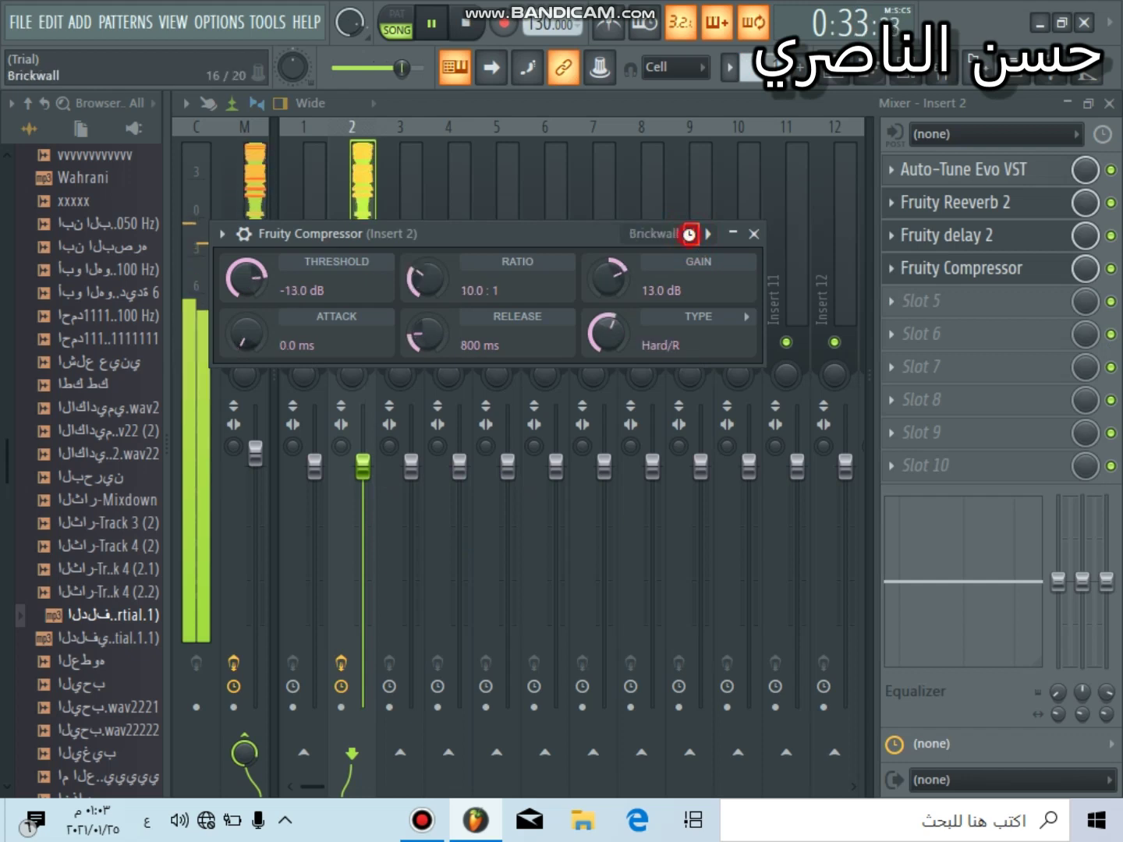
pyautogui.click(692, 235)
pyautogui.click(691, 235)
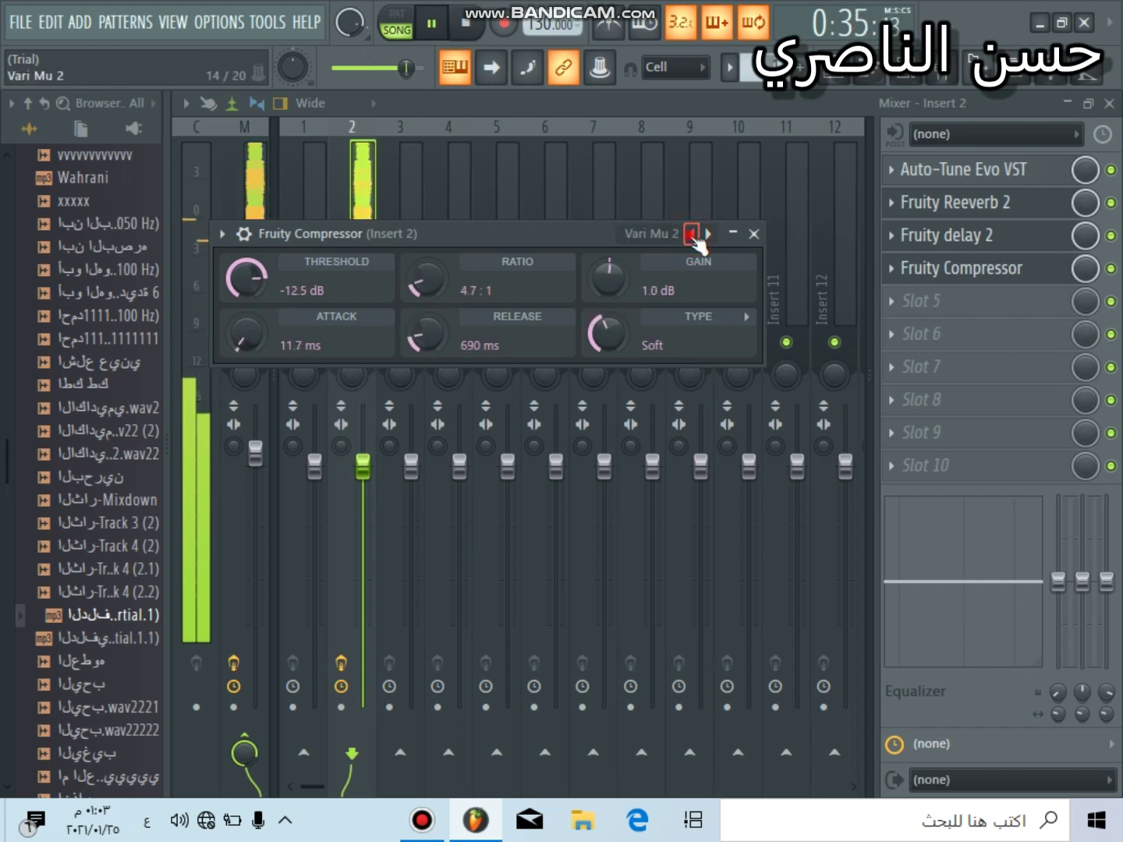
pyautogui.click(690, 234)
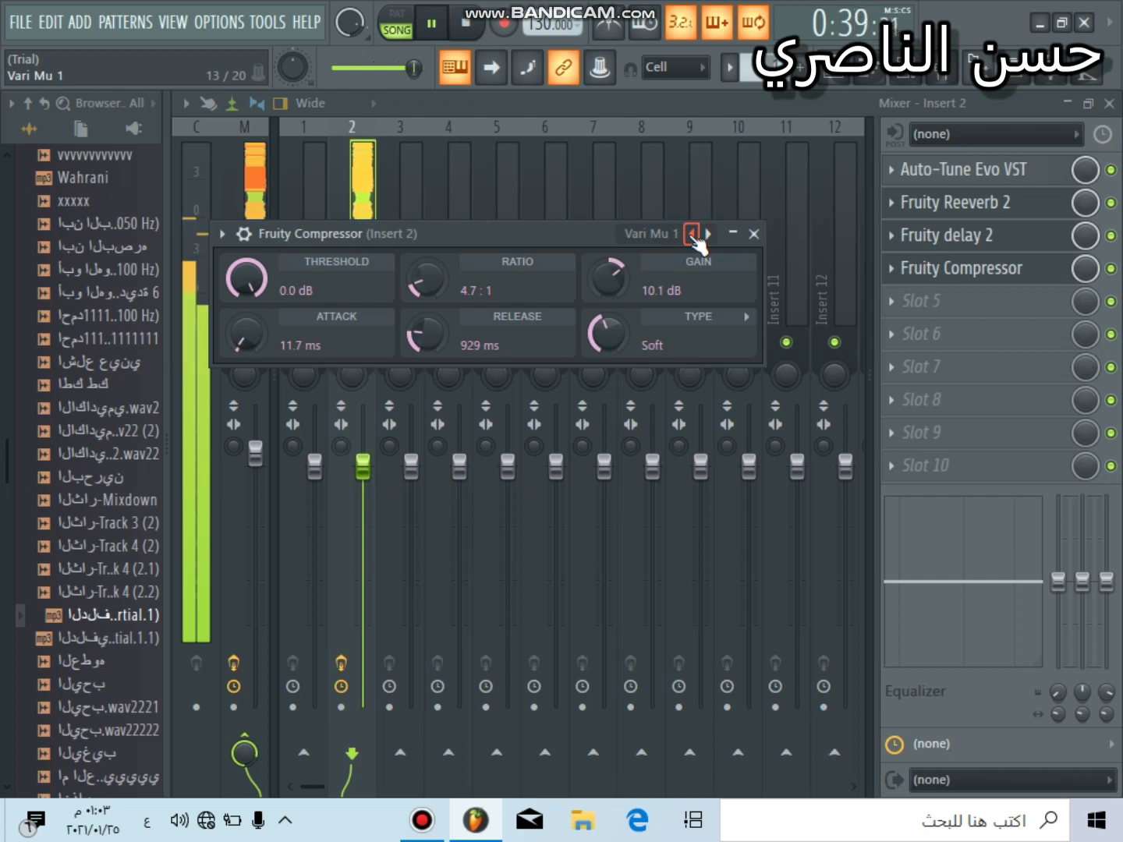
pyautogui.moveTo(1084, 270); pyautogui.dragTo(1085, 301)
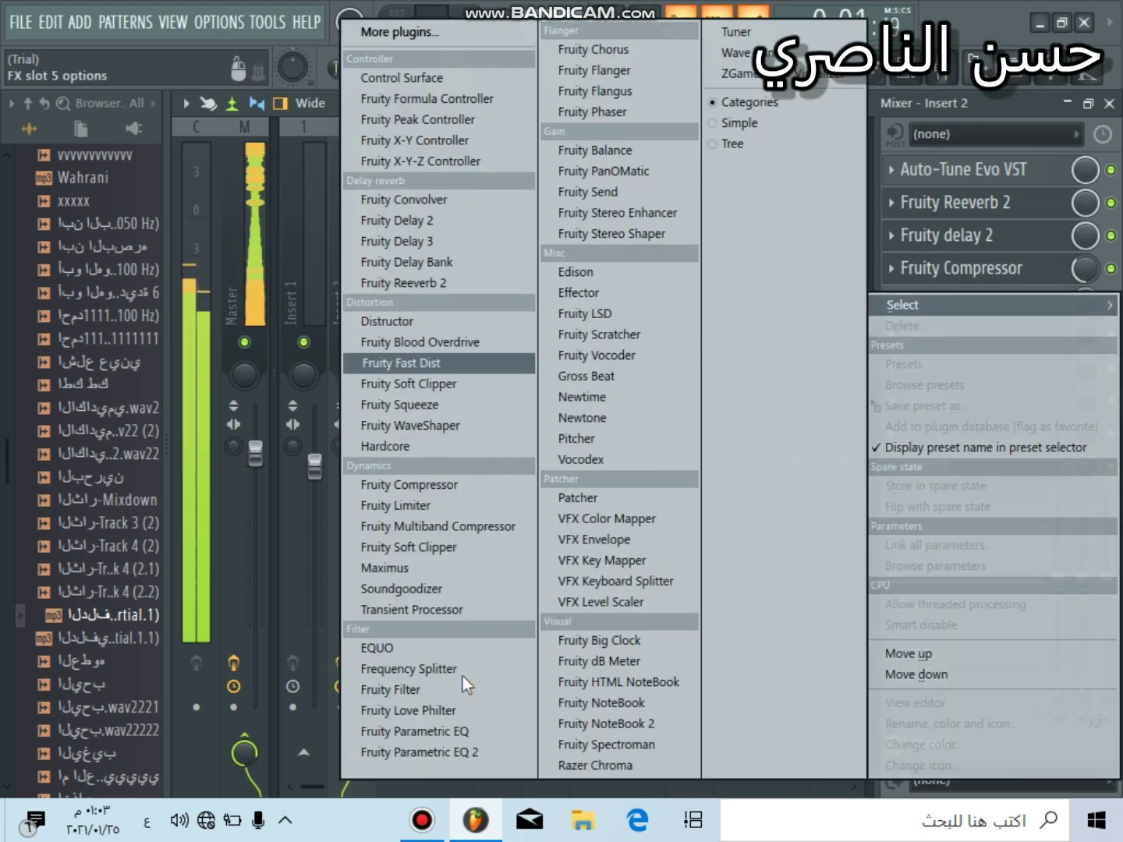
# Step: Add Fruity Parametric EQ to slot 5, raise the 90, 500 and 8769 Hz bands, and close its window
pyautogui.click(467, 732)
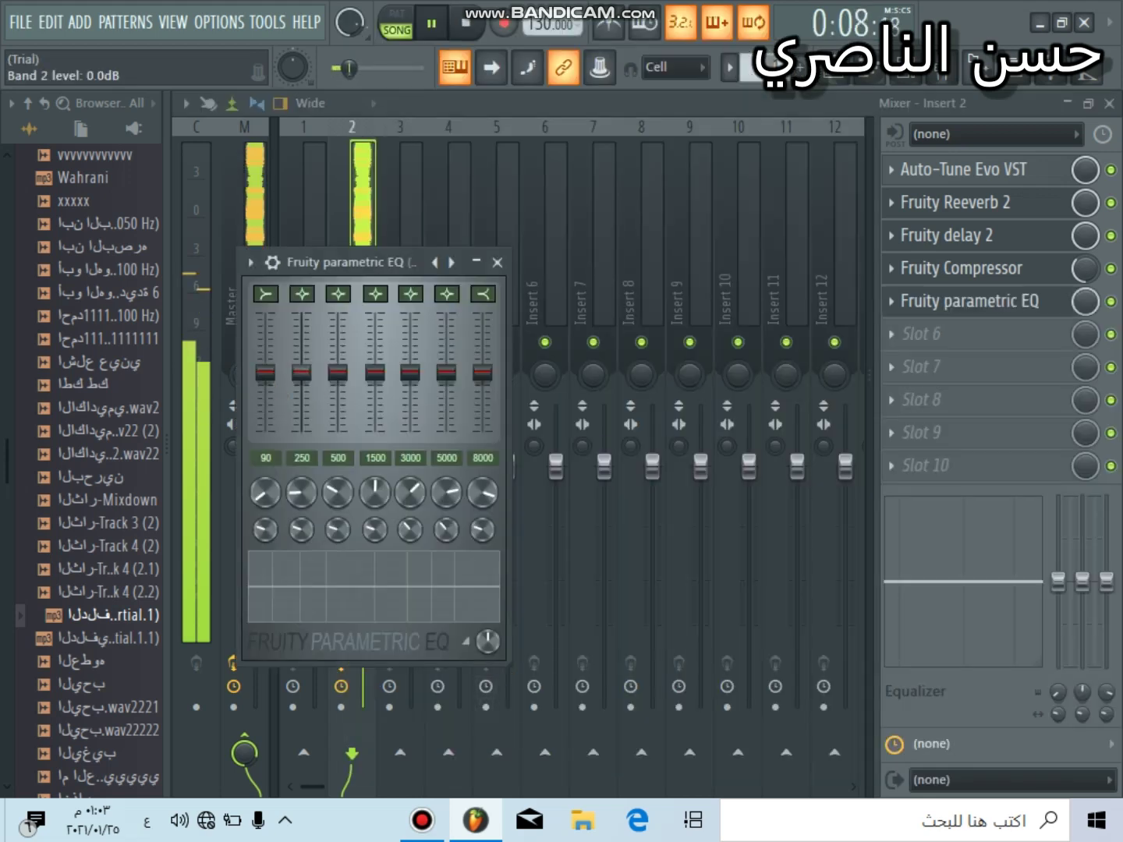
pyautogui.moveTo(350, 589)
pyautogui.mouseDown()
pyautogui.moveTo(350, 576)
pyautogui.moveTo(475, 584)
pyautogui.mouseUp()
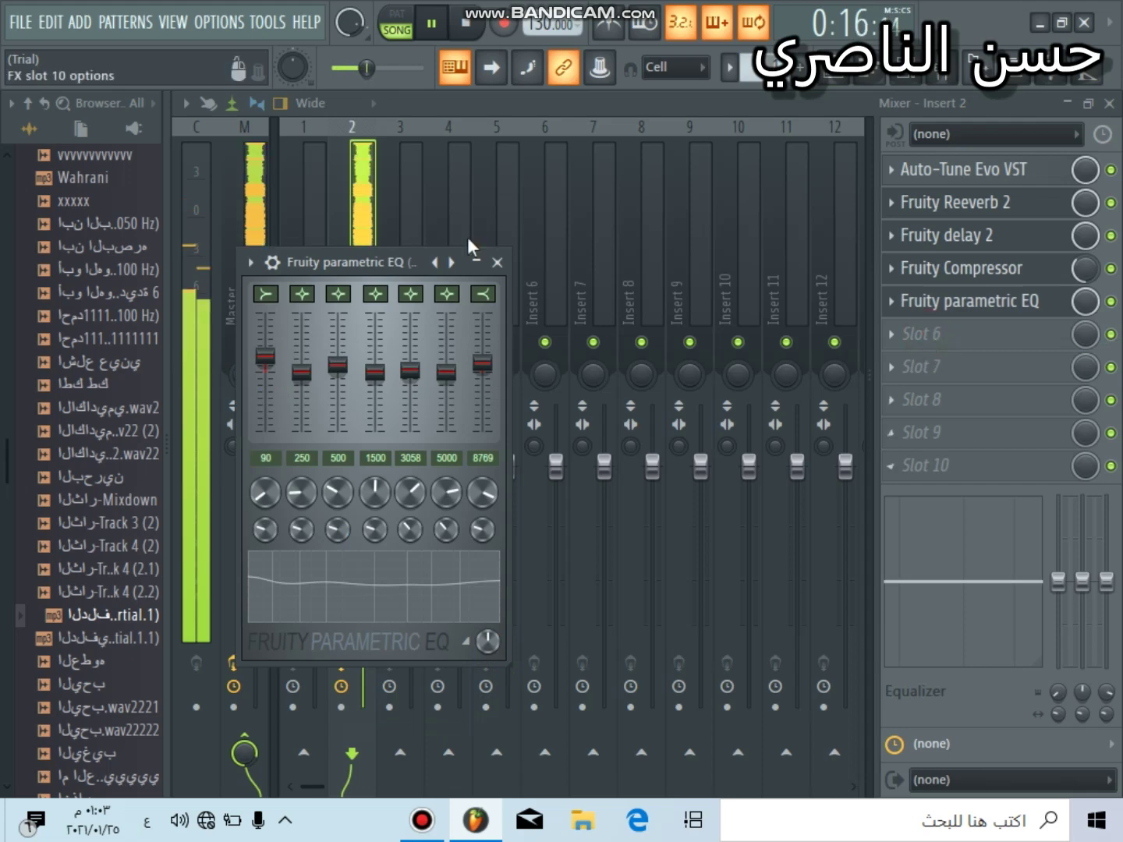
pyautogui.click(496, 262)
# Step: Add Fruity Flangus to effect slot 6 of Insert 2 and load its Vibrate preset
pyautogui.click(893, 333)
pyautogui.click(901, 305)
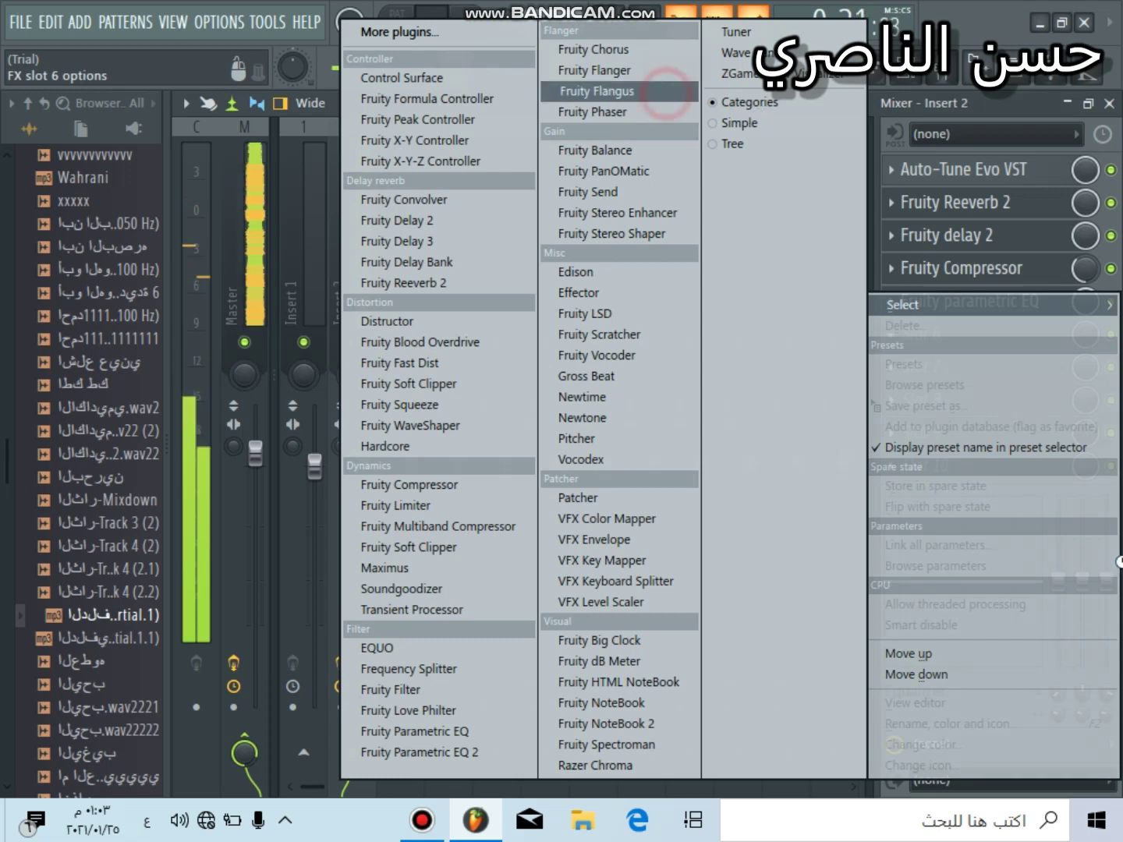
pyautogui.click(607, 91)
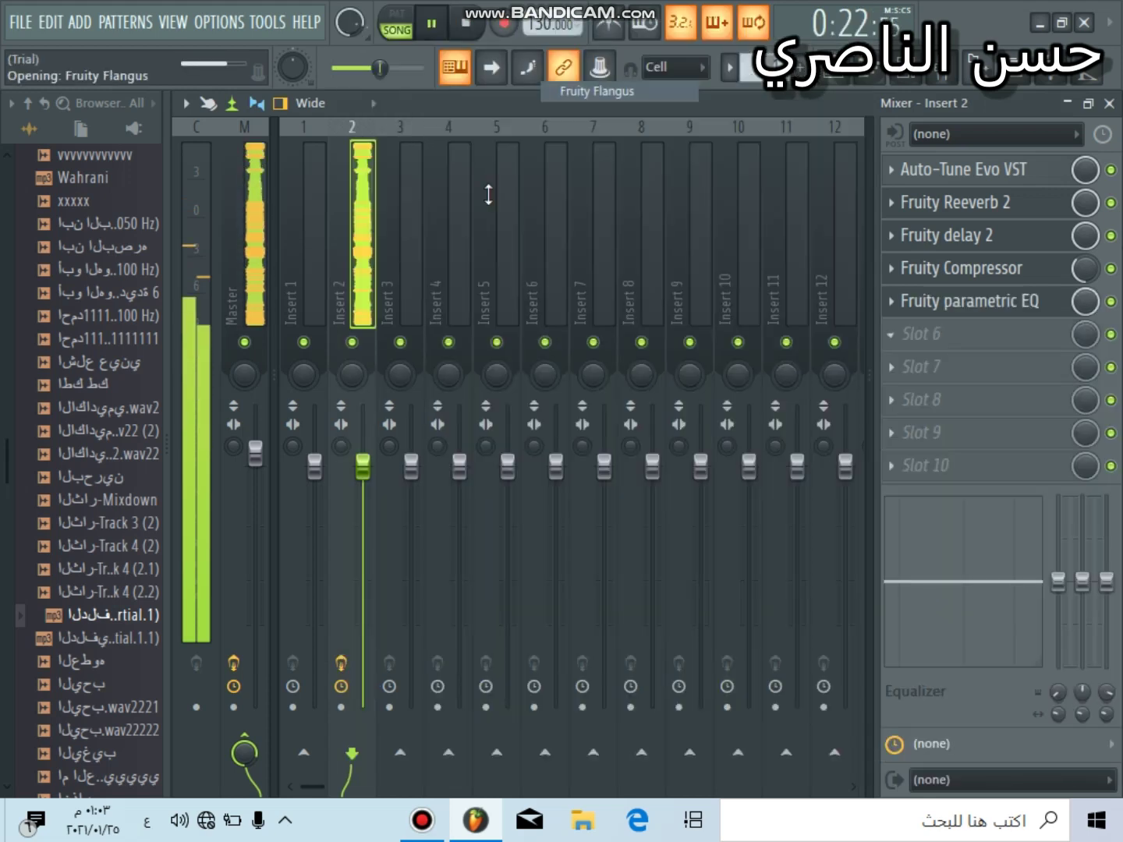
pyautogui.click(593, 291)
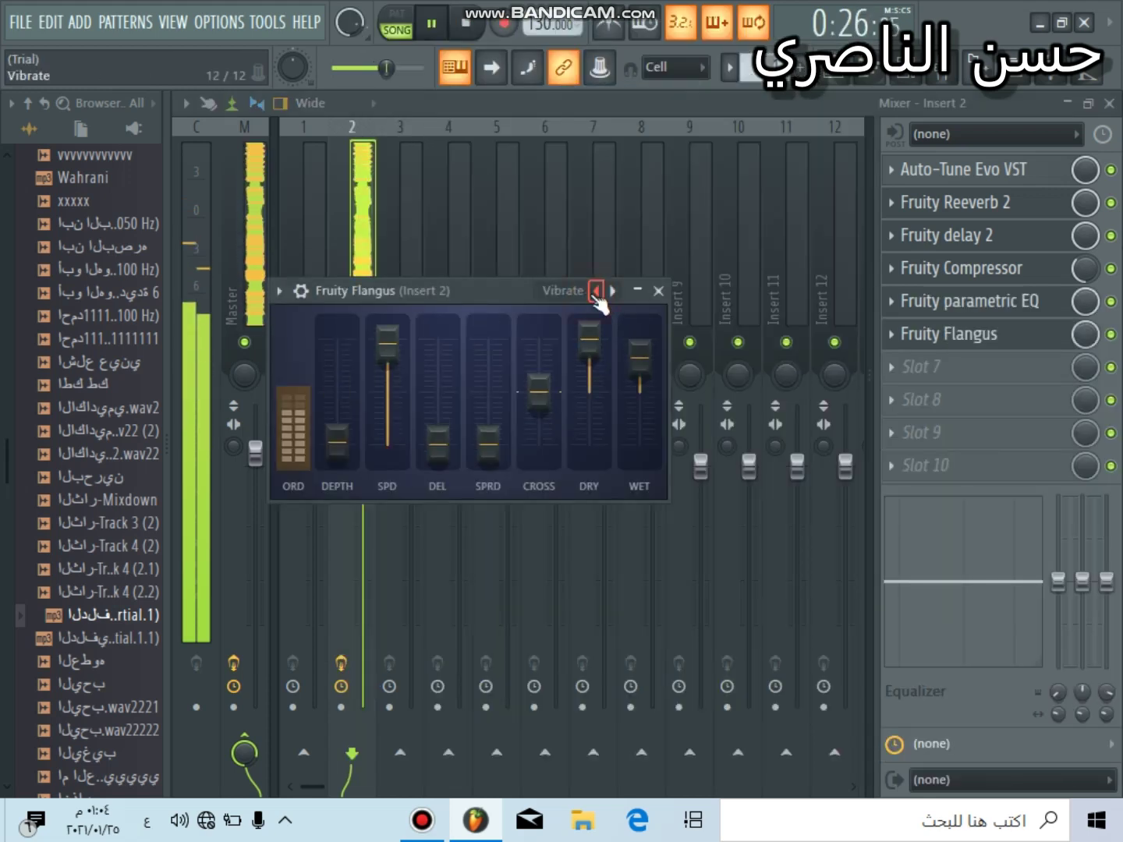
# Step: Step back through the Fruity Flangus presets from Vibrate and settle on Deep chorus
pyautogui.click(596, 291)
pyautogui.click(595, 291)
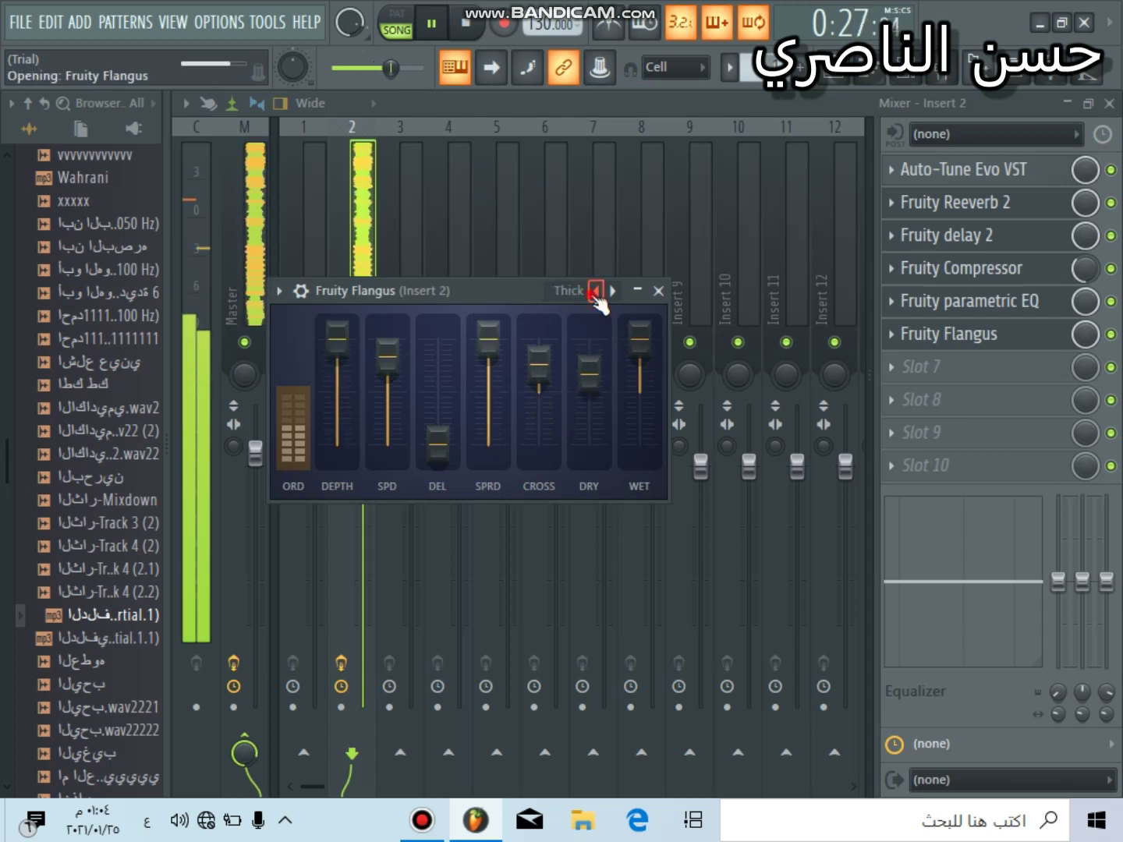
pyautogui.click(595, 292)
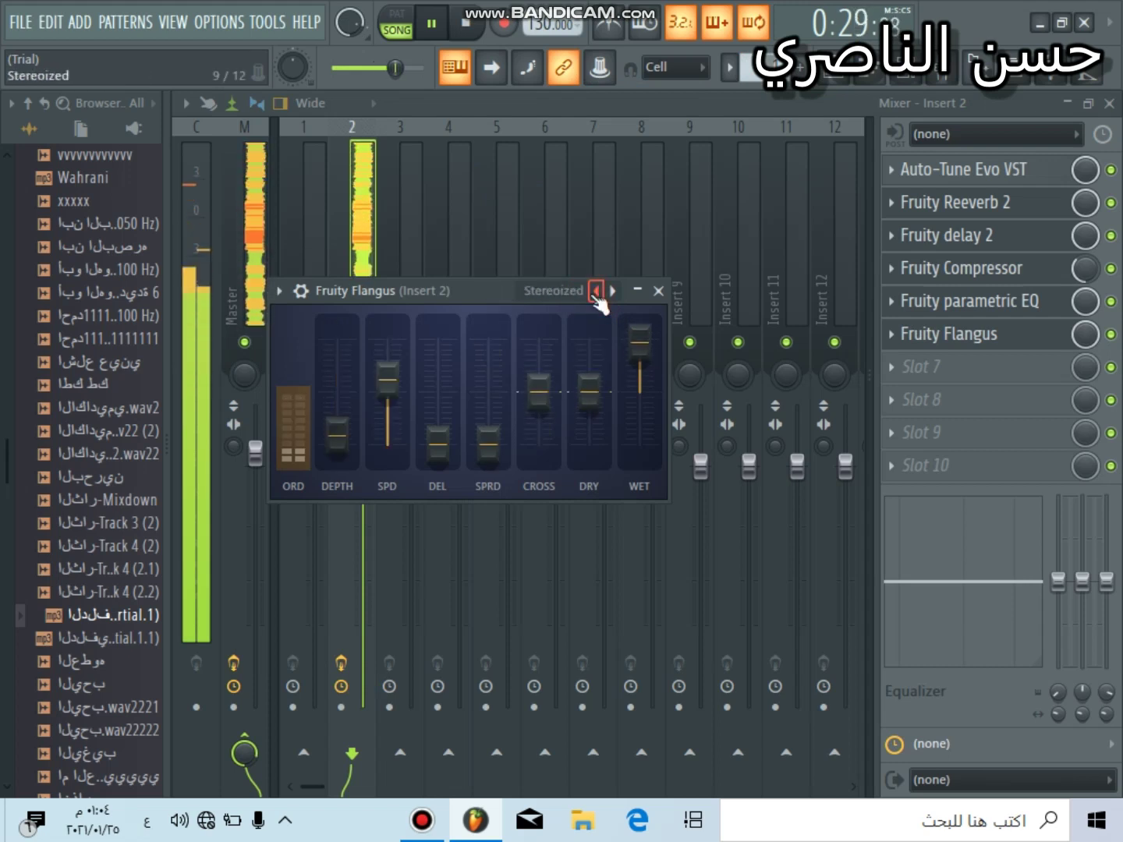
pyautogui.click(596, 291)
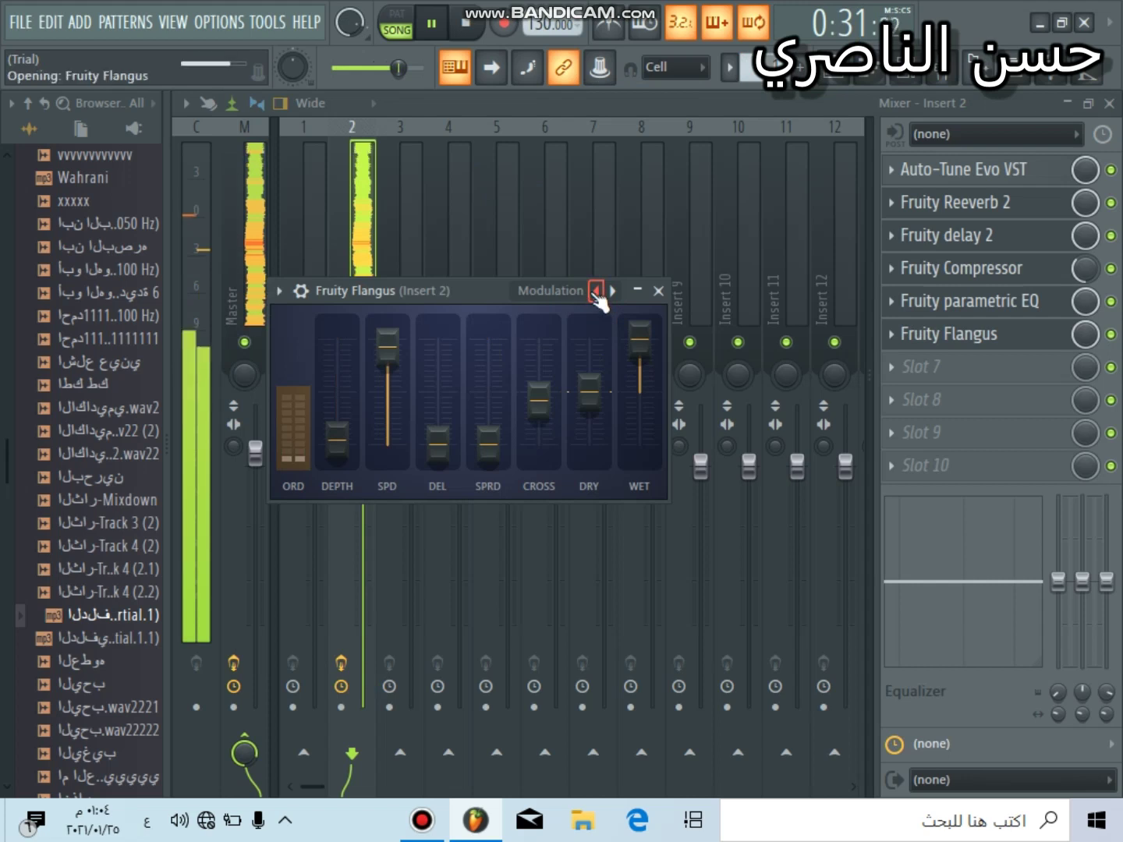
pyautogui.click(595, 292)
pyautogui.click(595, 291)
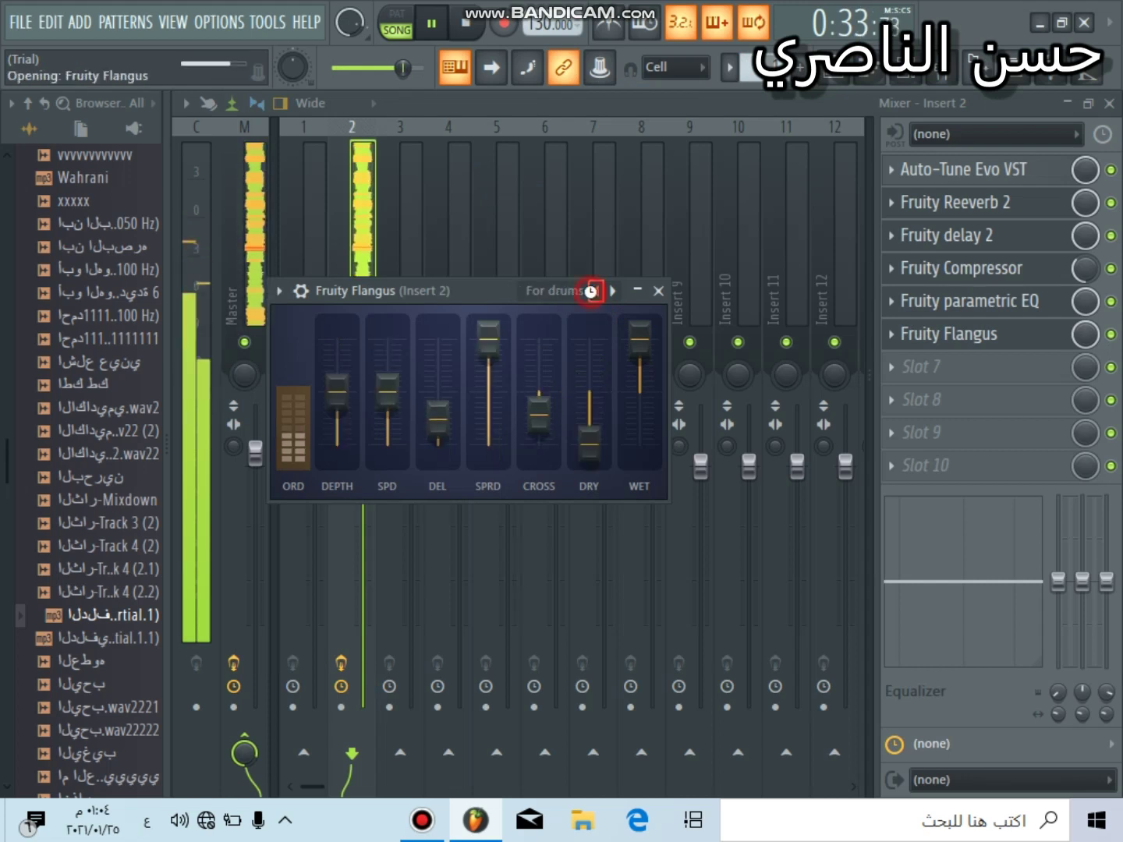
pyautogui.click(596, 292)
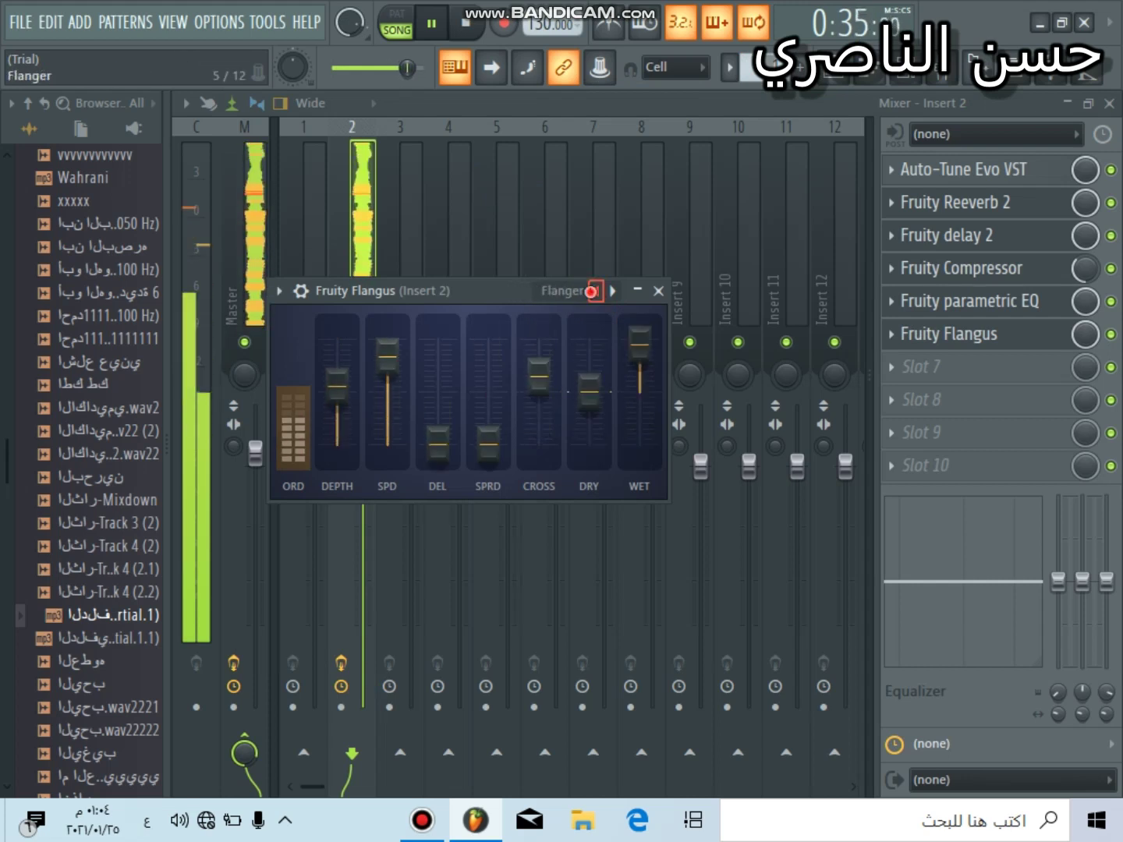
pyautogui.click(595, 291)
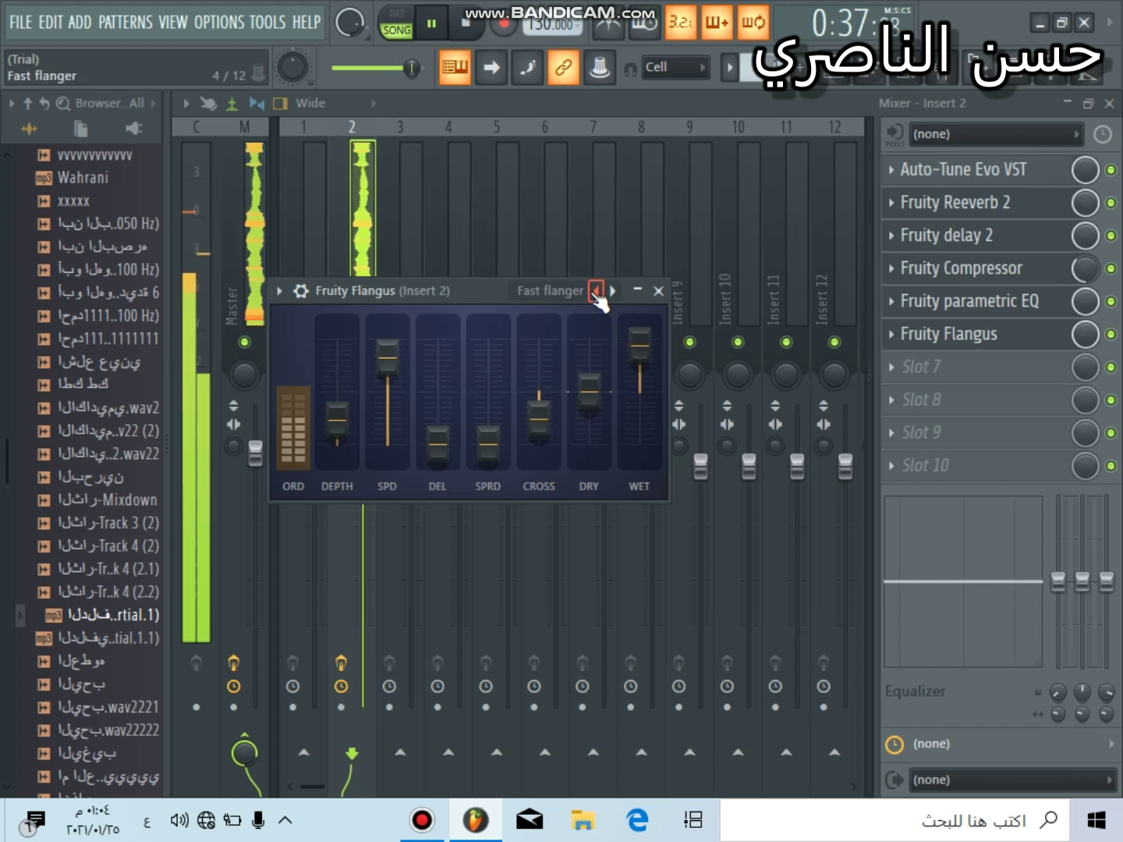
pyautogui.click(591, 291)
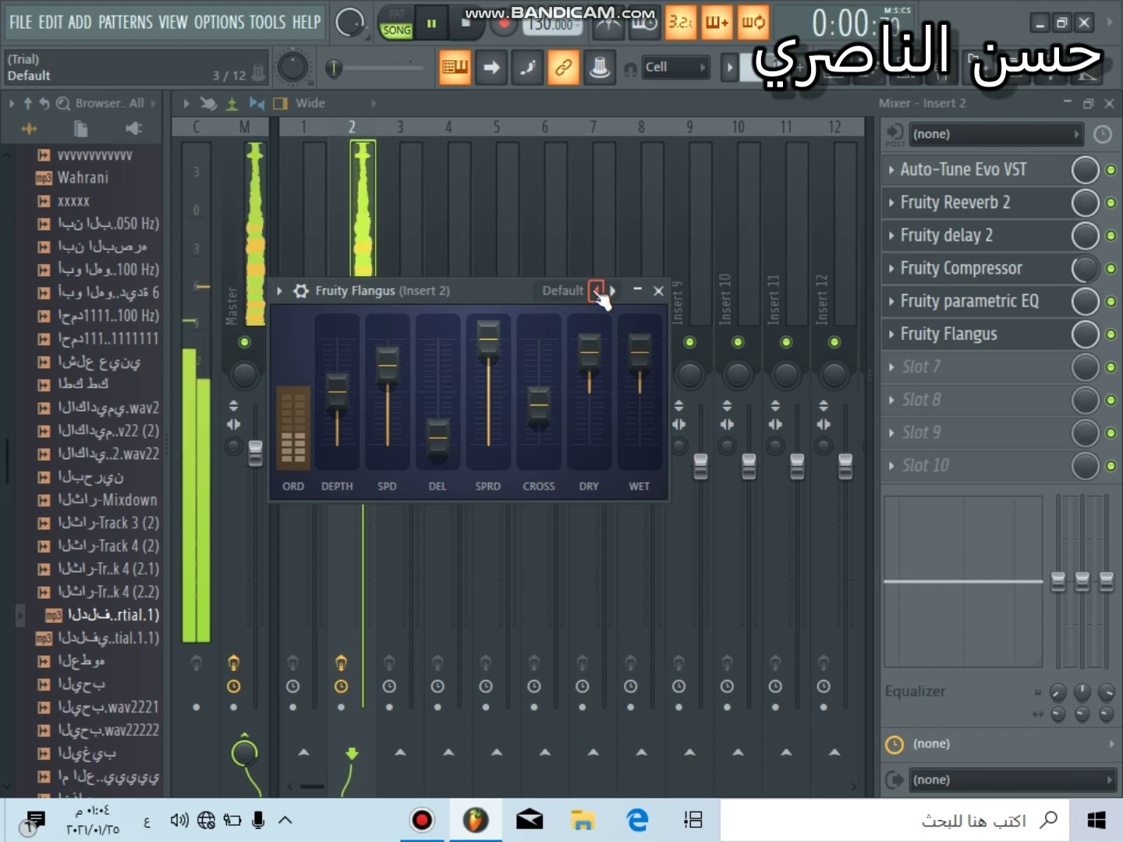
pyautogui.click(596, 291)
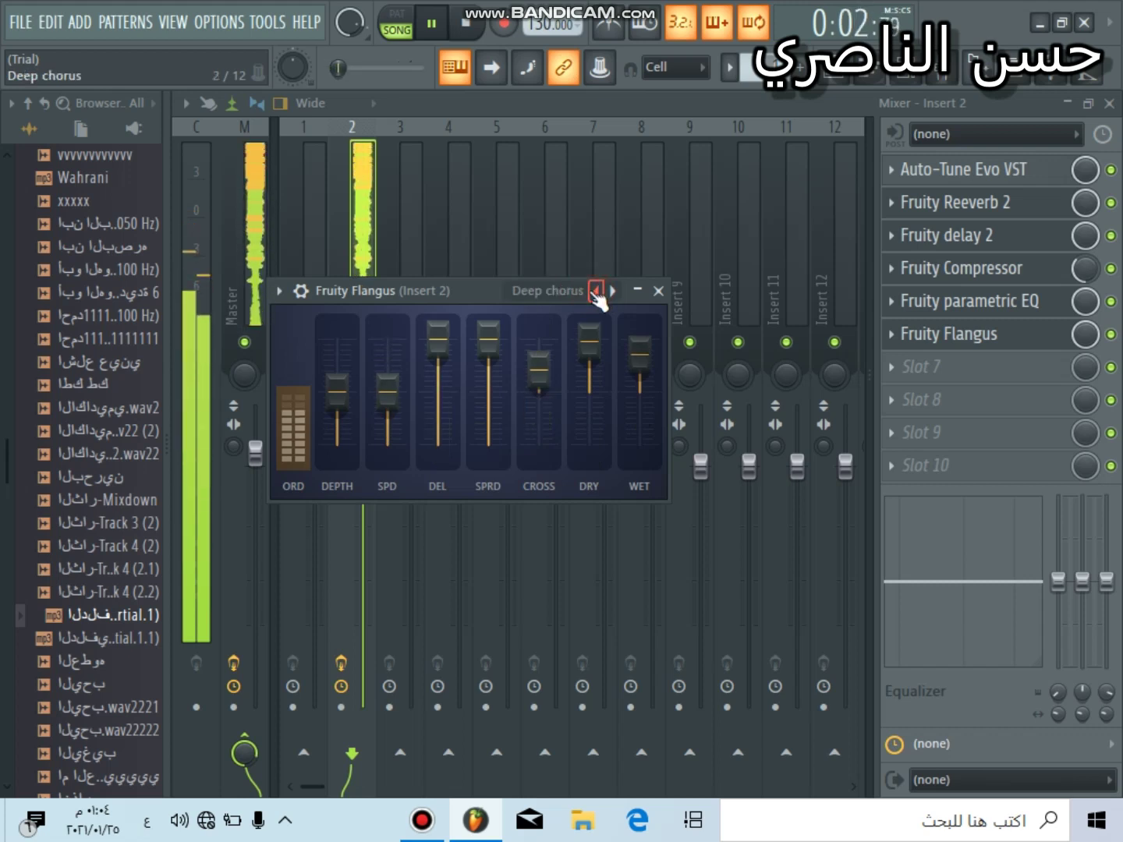
# Step: Add Hardcore to effect slot 7 of Insert 2 and move its window so all the pedals are in view
pyautogui.click(932, 376)
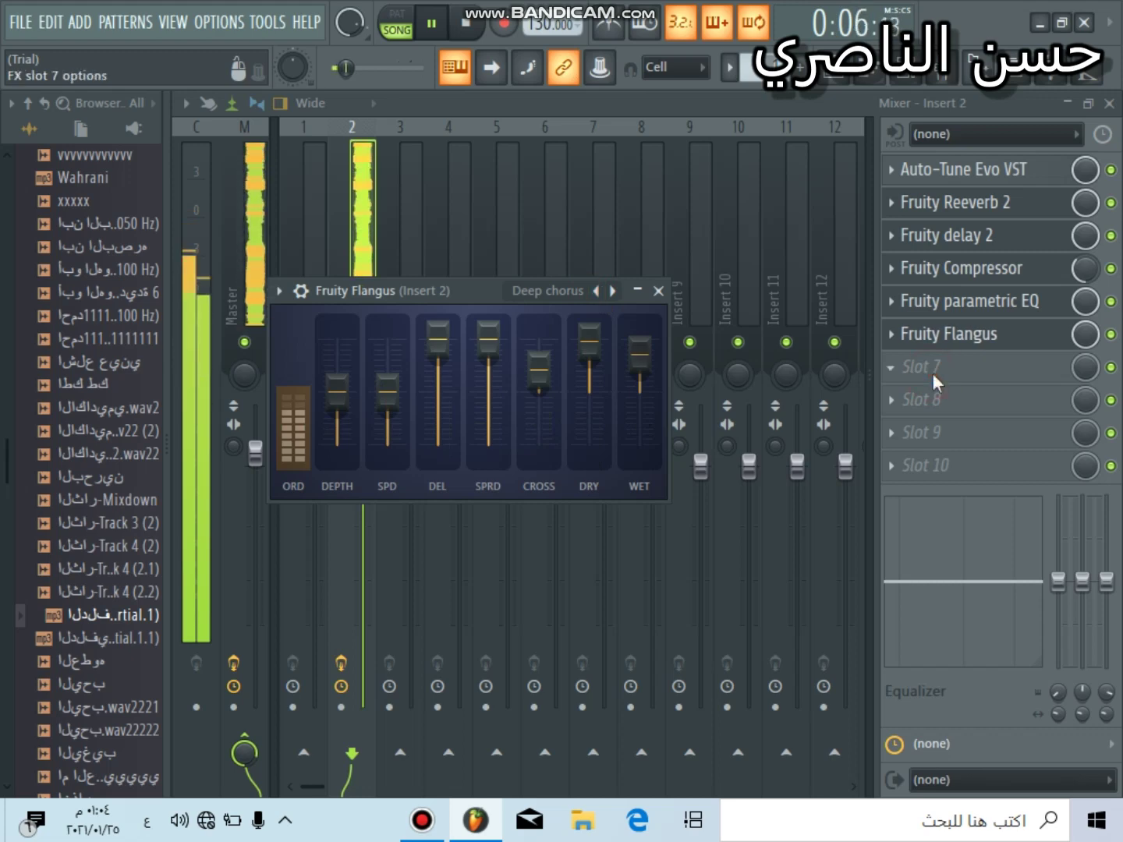
pyautogui.click(931, 374)
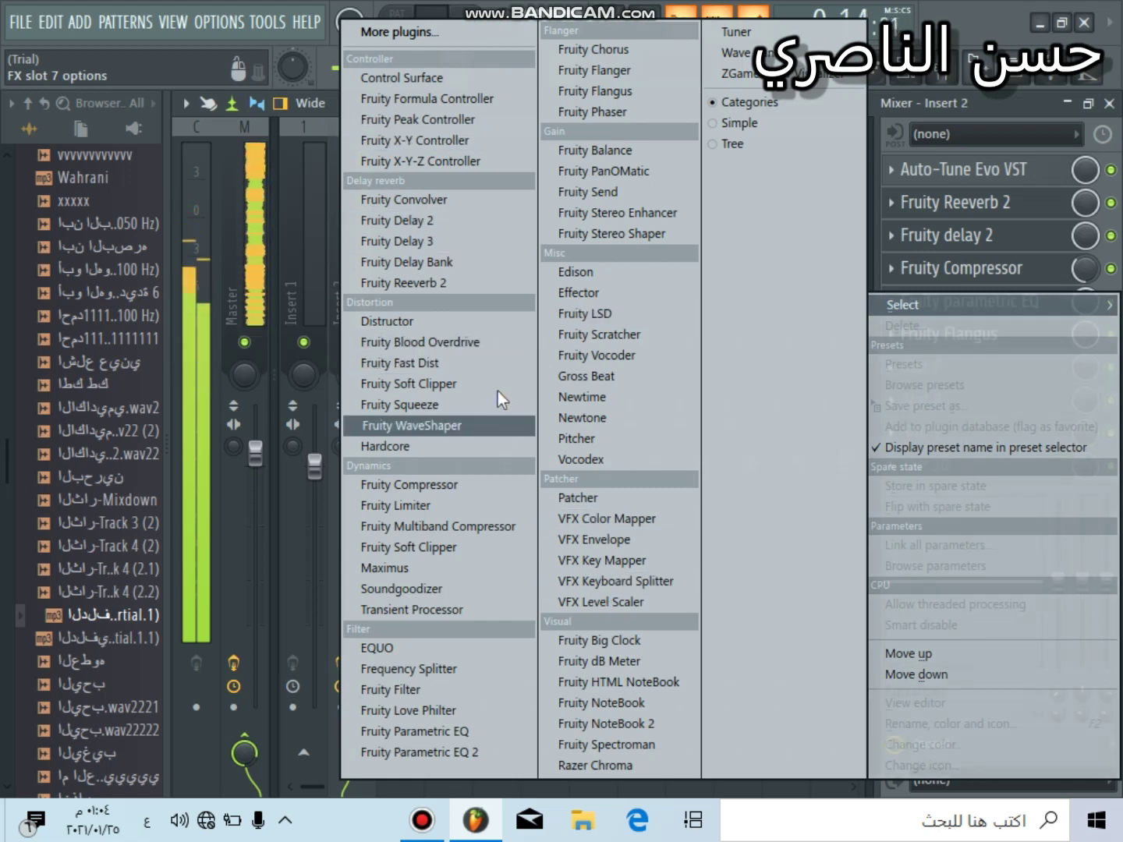
pyautogui.click(476, 450)
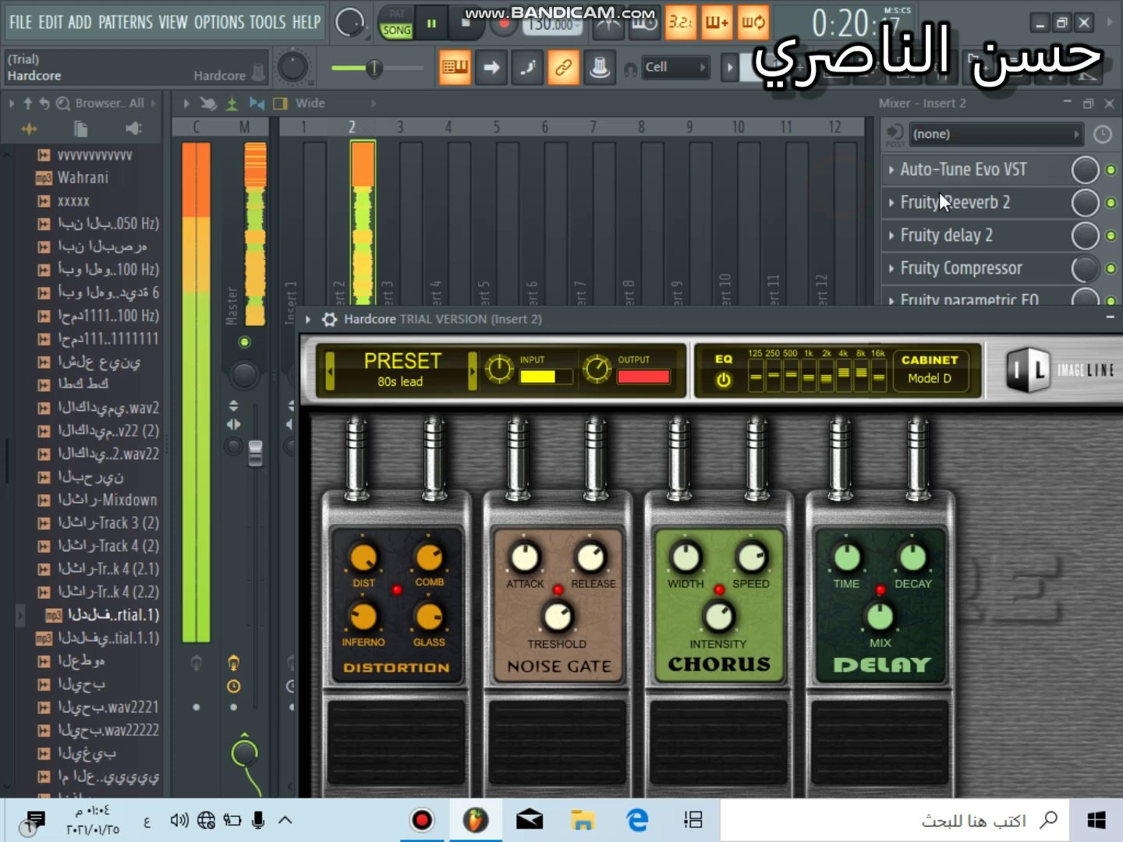
pyautogui.moveTo(939, 193); pyautogui.dragTo(985, 124)
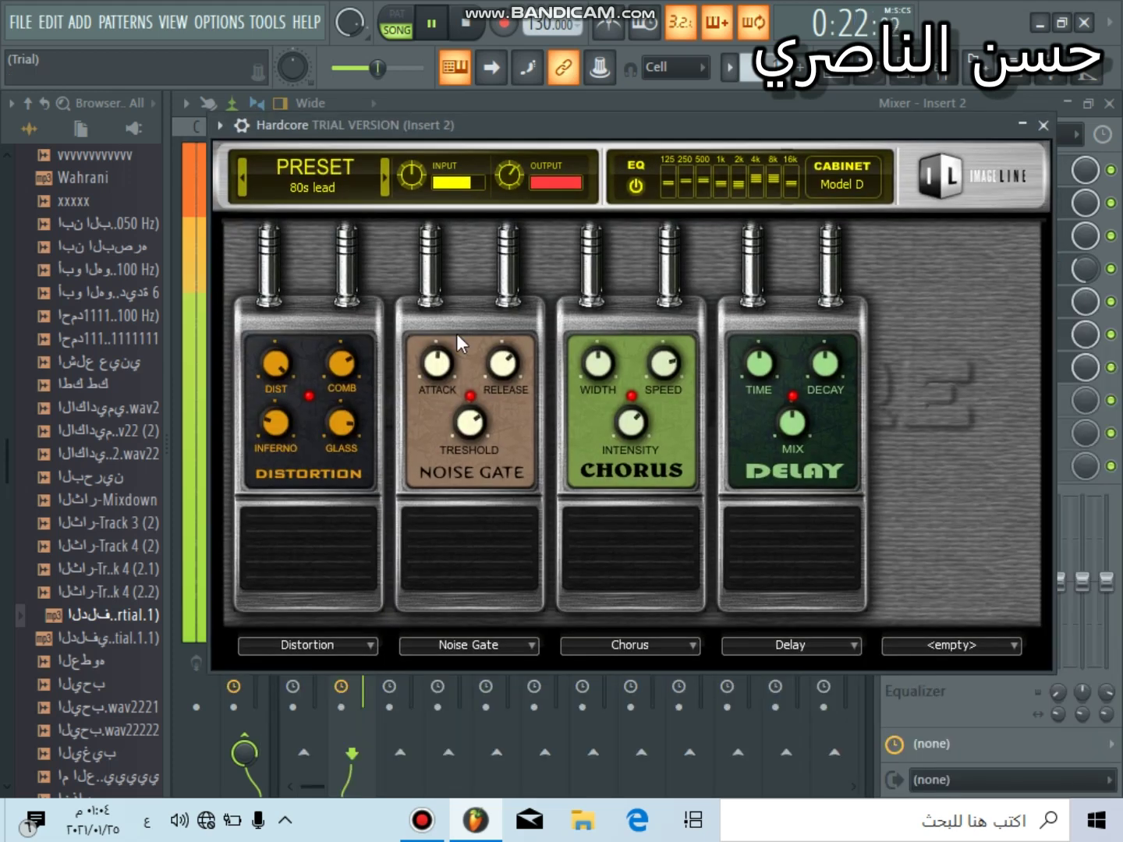
pyautogui.click(407, 207)
pyautogui.click(512, 175)
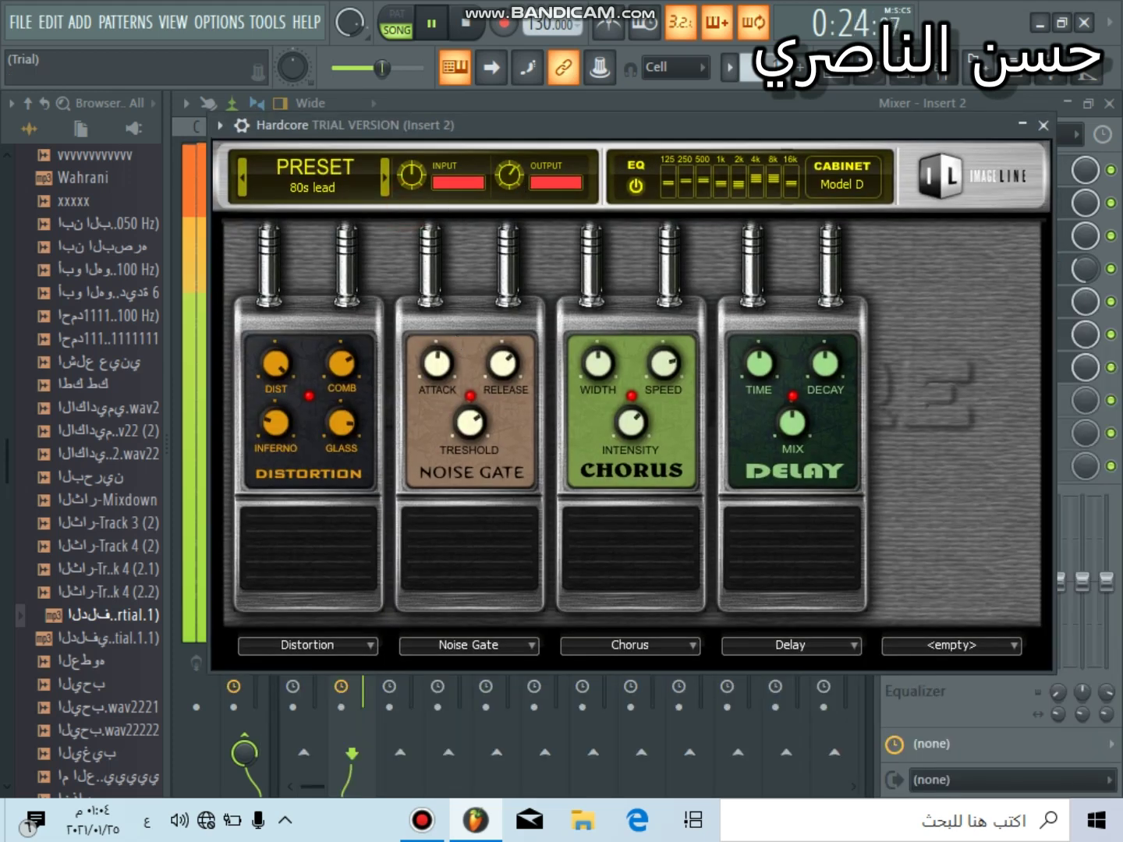
pyautogui.click(826, 269)
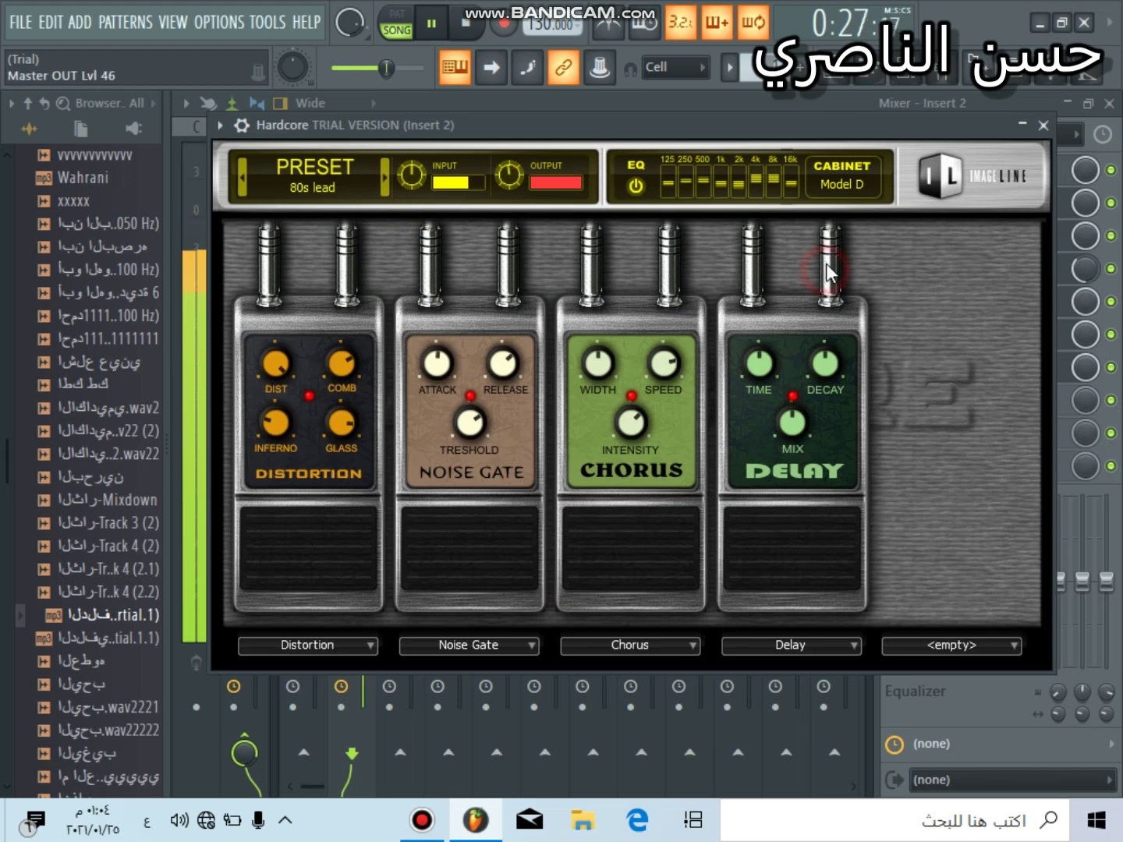
# Step: Replace Hardcore's Distortion pedal with a Phaser and its Chorus pedal with a Delay
pyautogui.click(439, 648)
pyautogui.click(549, 538)
pyautogui.click(464, 650)
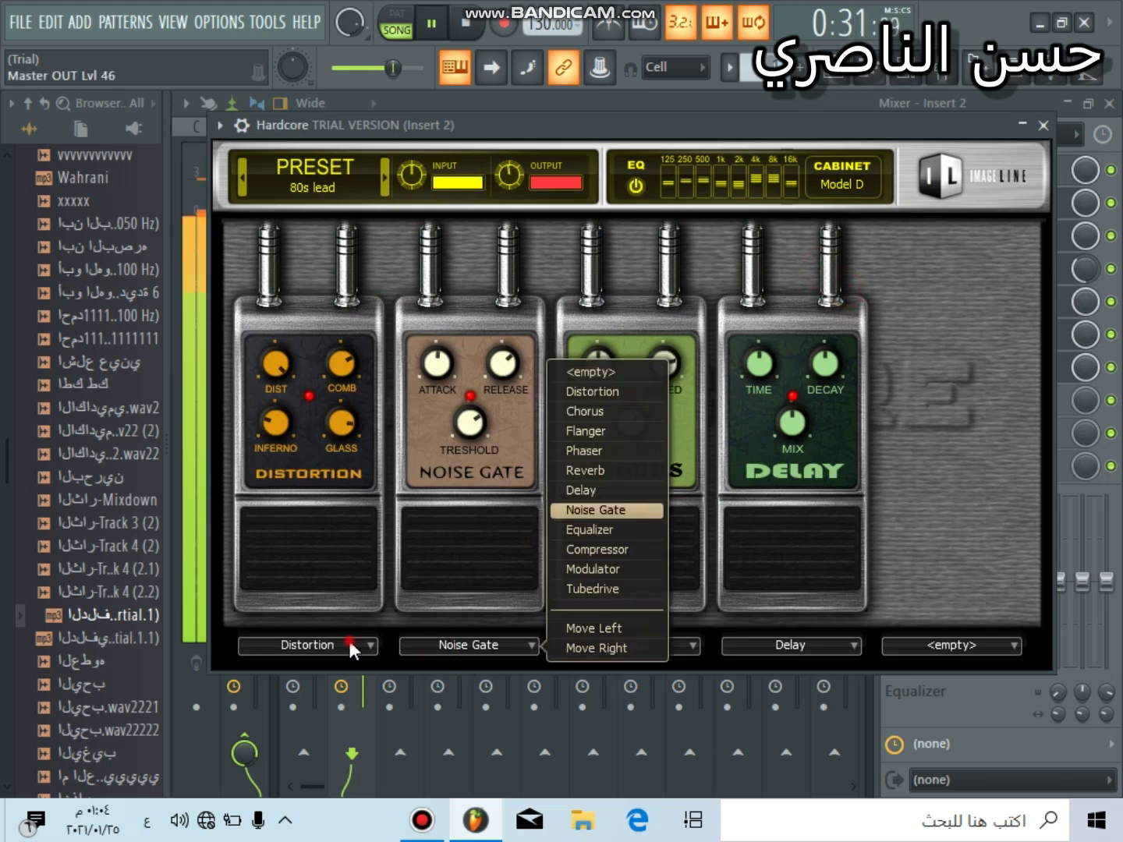
pyautogui.click(510, 554)
pyautogui.click(366, 646)
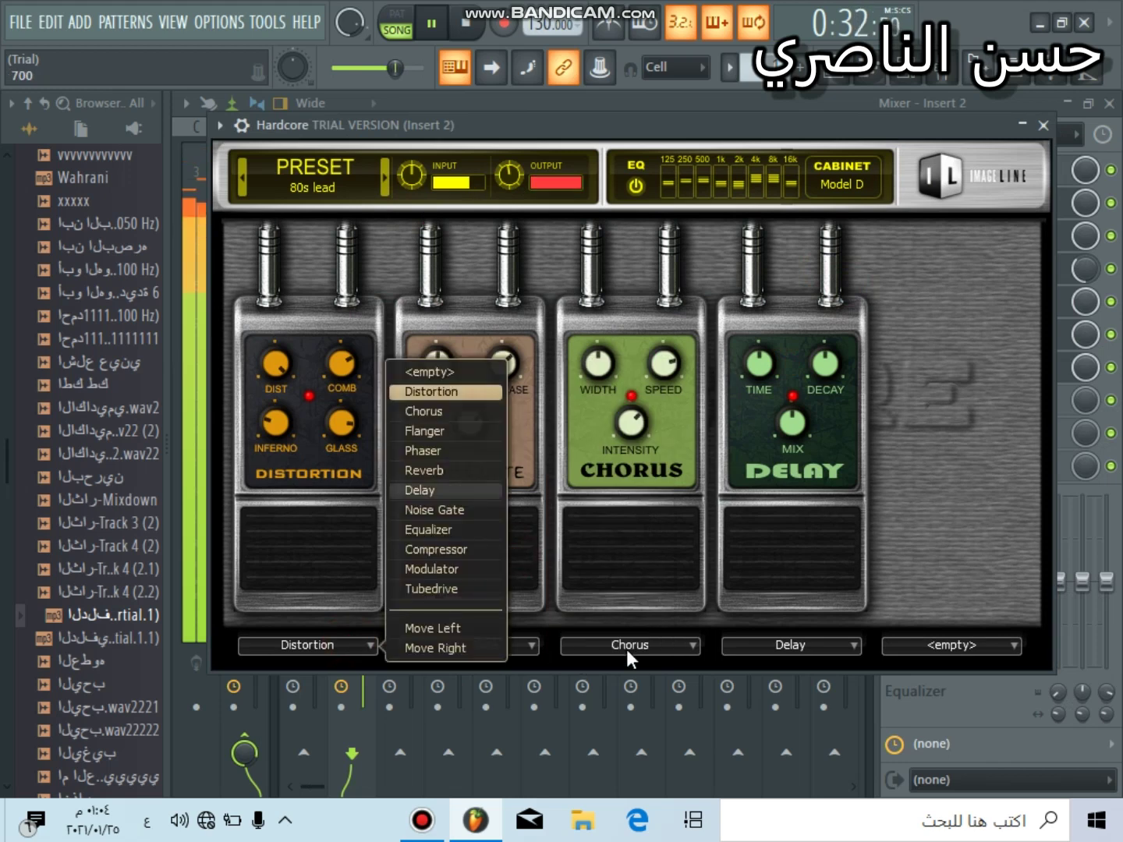
pyautogui.click(425, 452)
pyautogui.click(762, 496)
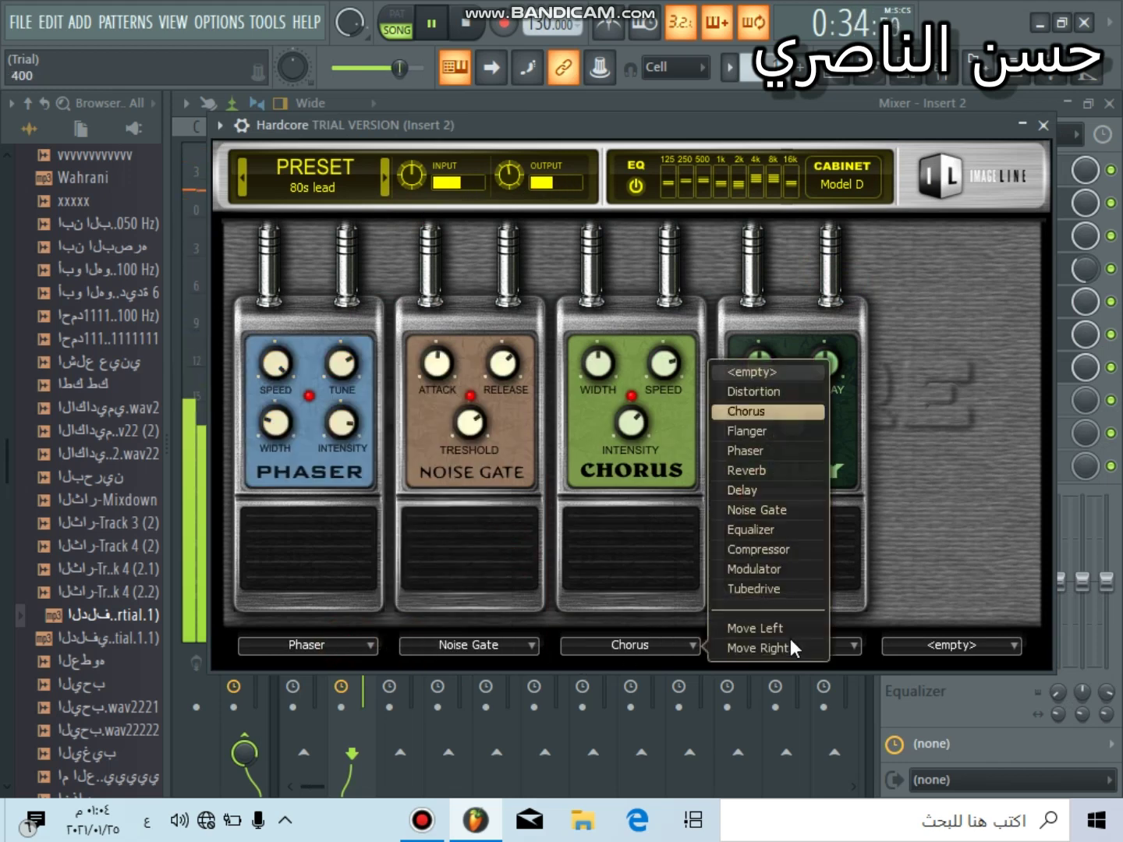
pyautogui.click(785, 644)
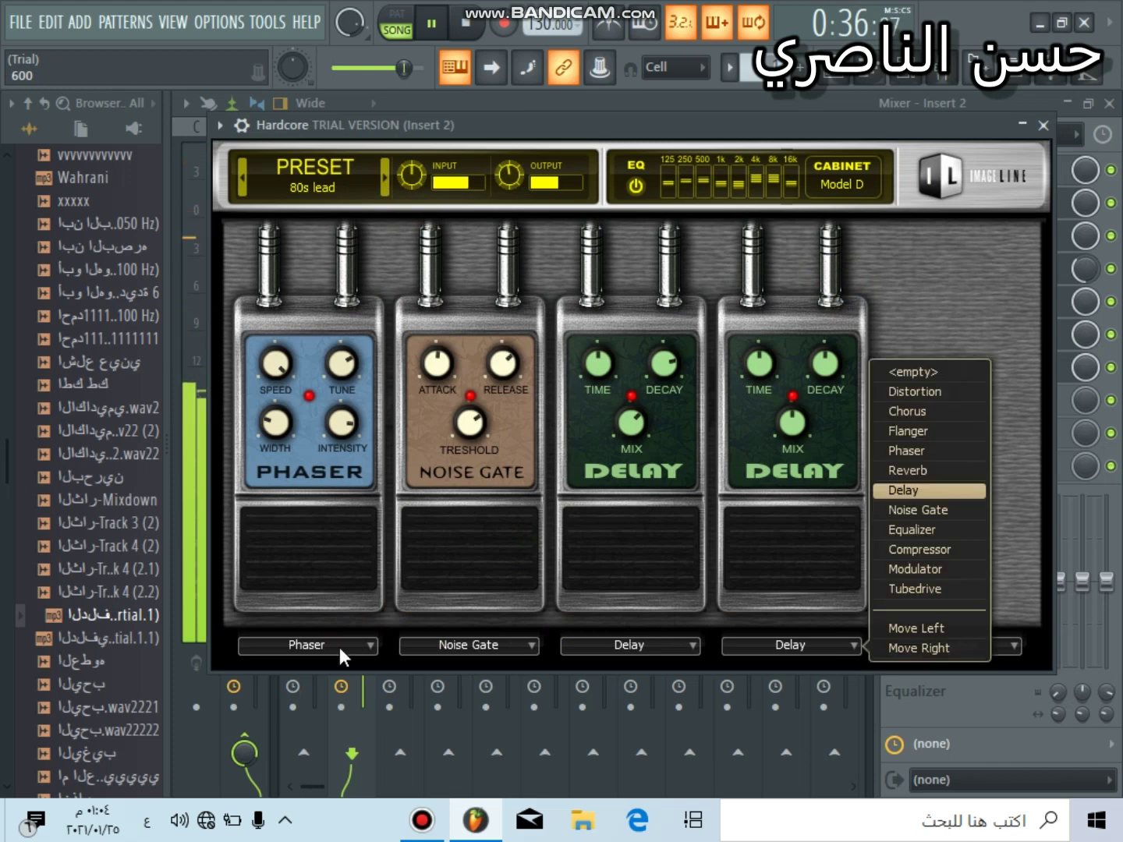
# Step: Try an Equalizer and a Distortion in Hardcore's first pedal slot, and leave that slot empty
pyautogui.click(449, 526)
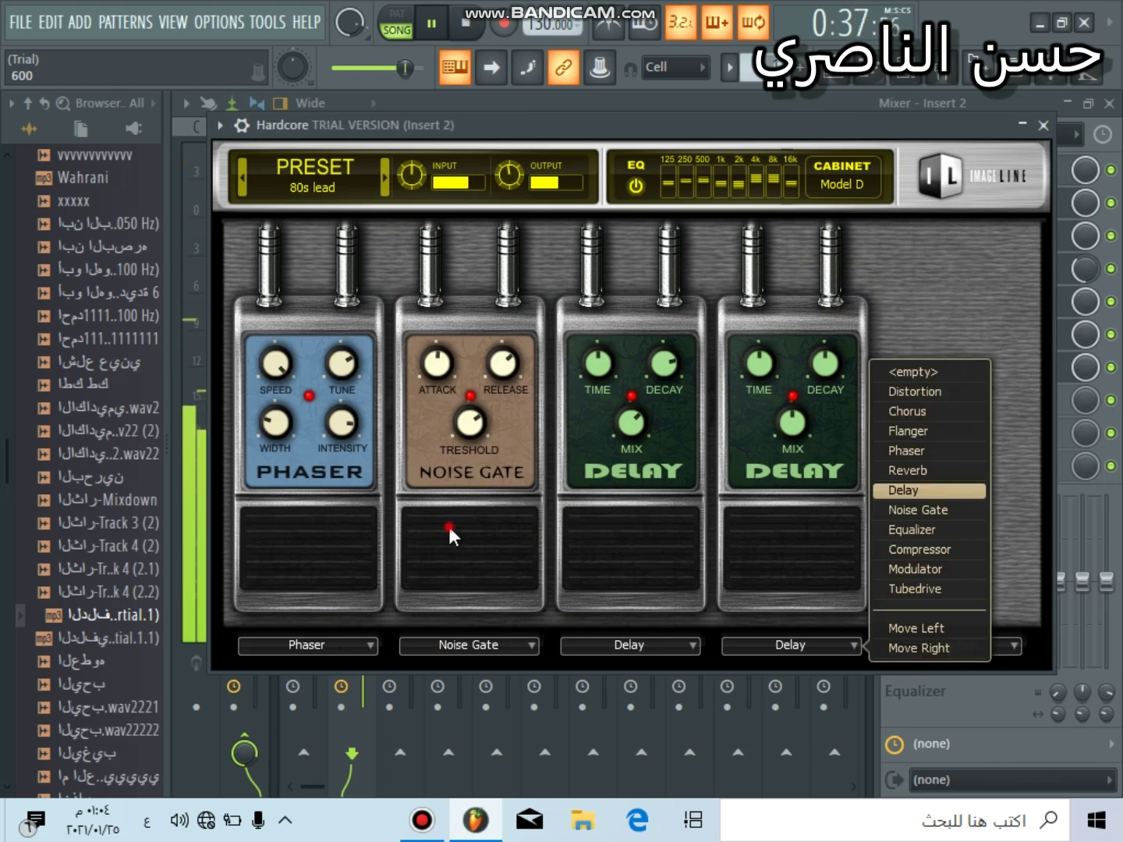
pyautogui.click(340, 638)
pyautogui.click(423, 389)
pyautogui.click(369, 644)
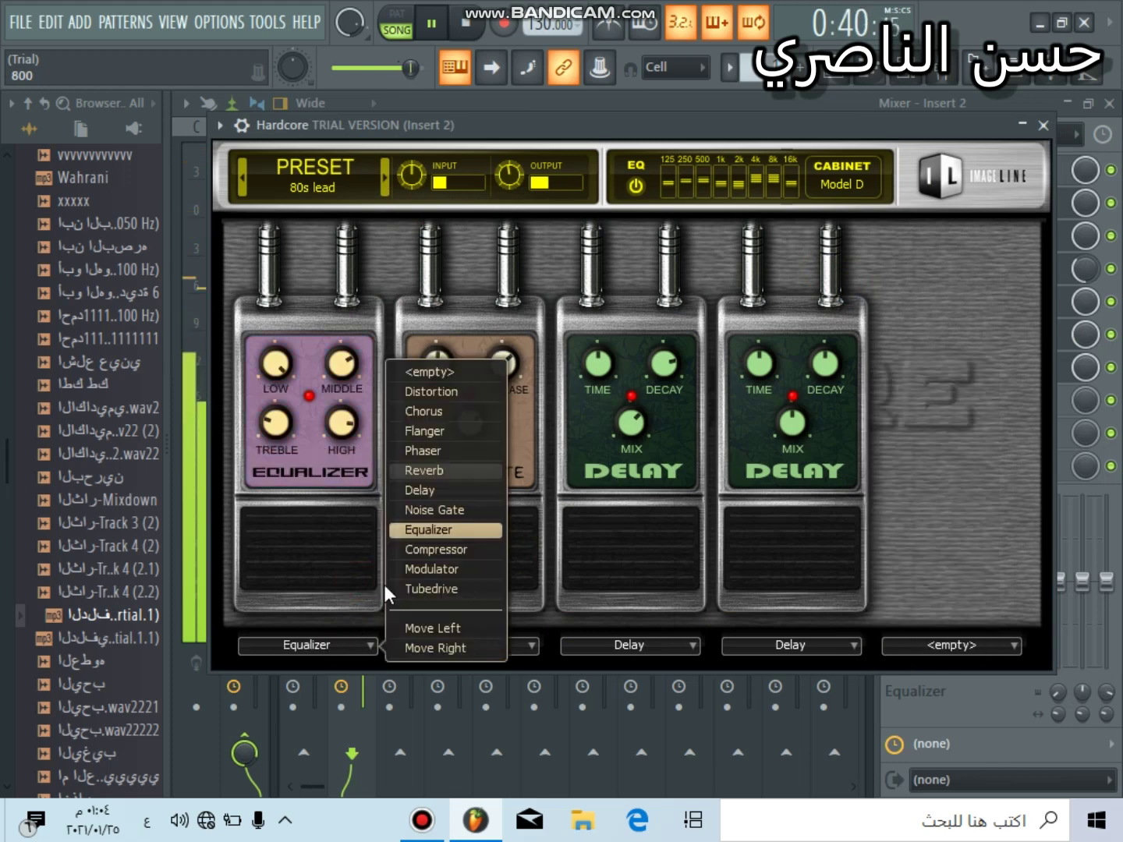
pyautogui.click(415, 398)
pyautogui.click(371, 645)
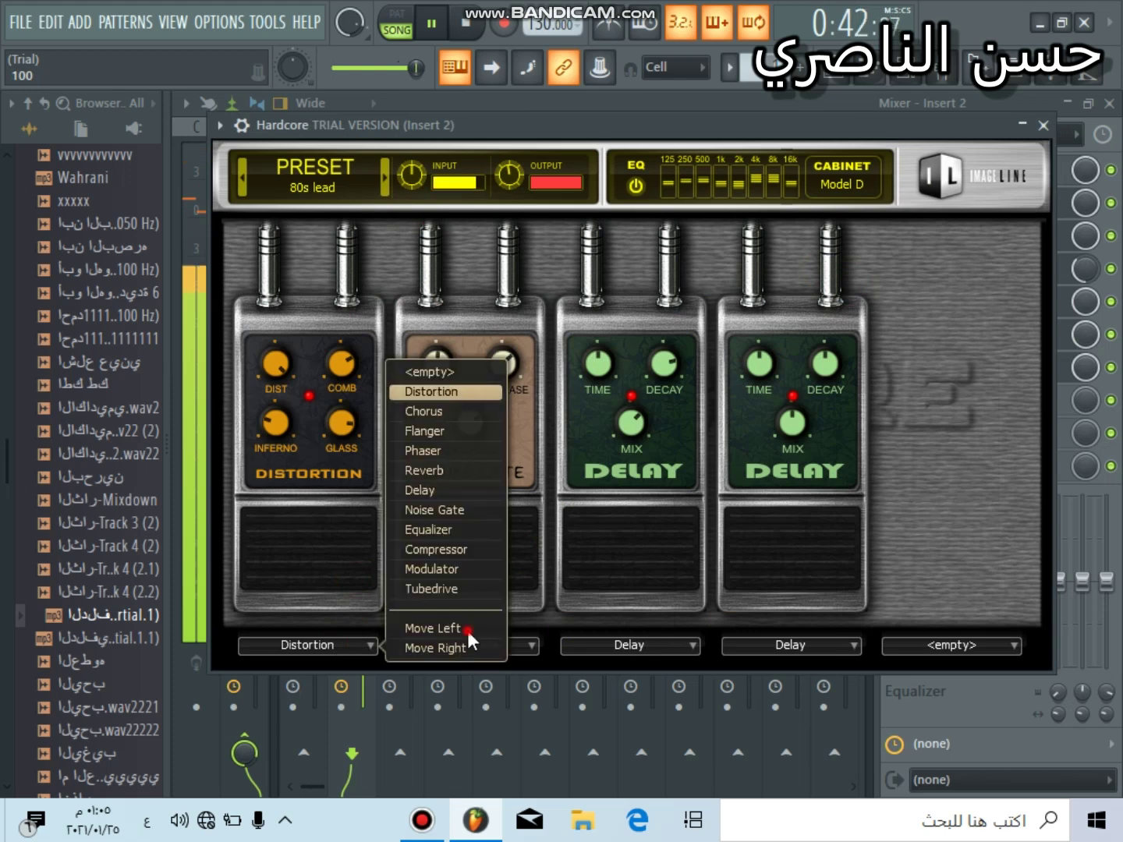
pyautogui.click(467, 631)
# Step: Empty Hardcore's second pedal slot, put an Equalizer in the fifth, and close the plugin window
pyautogui.click(532, 645)
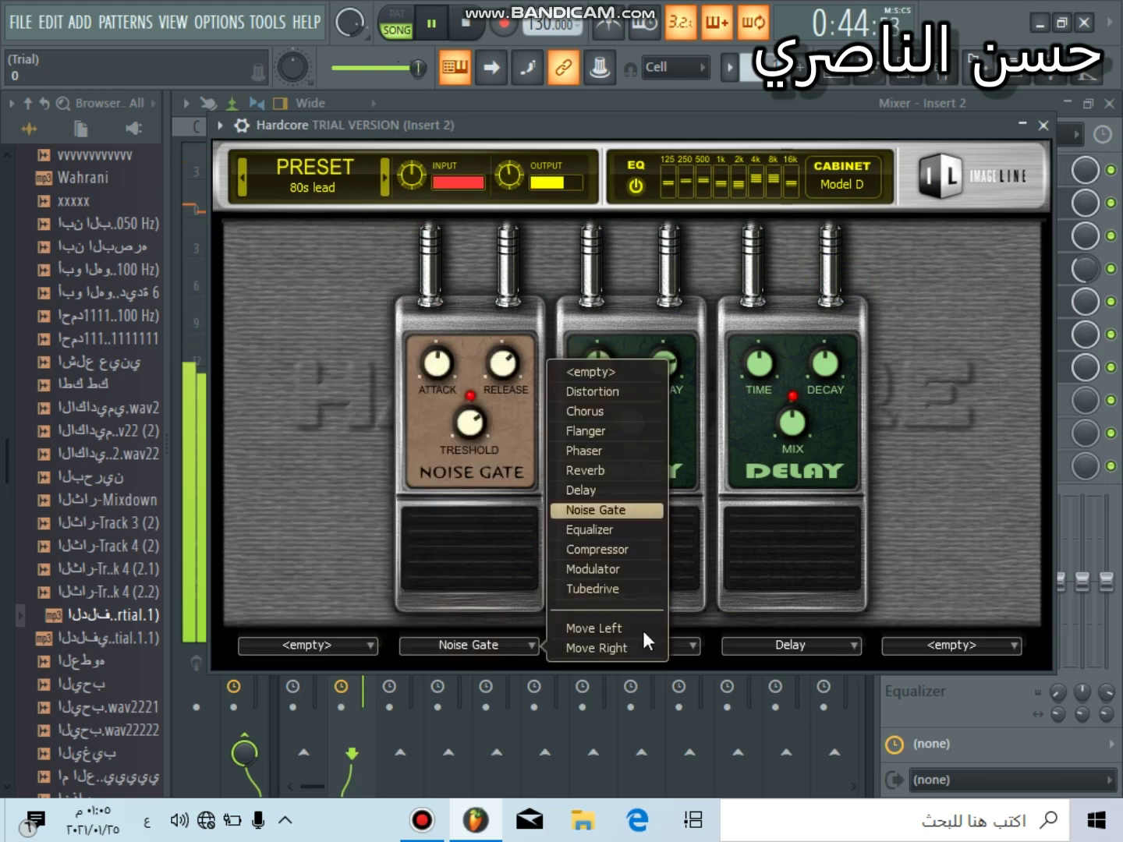
pyautogui.click(643, 645)
pyautogui.click(947, 646)
pyautogui.click(796, 530)
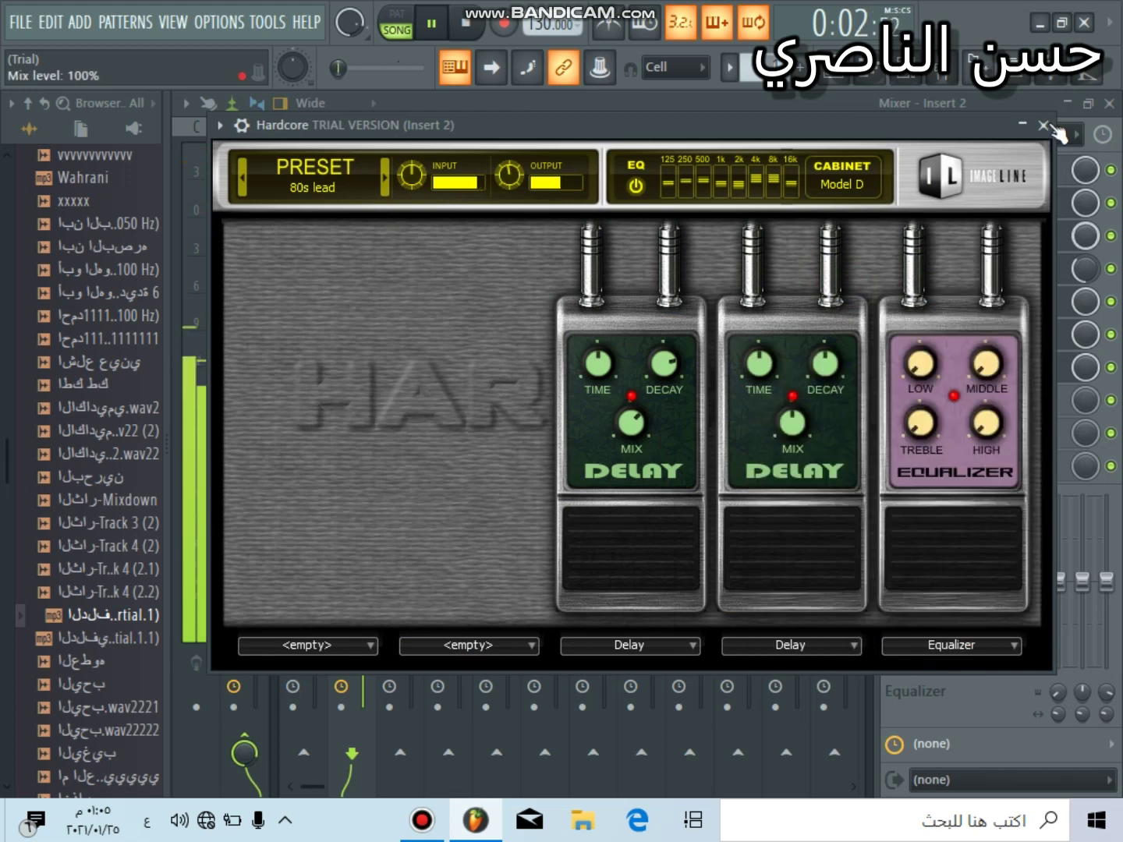
pyautogui.click(920, 514)
# Step: Delete Hardcore from effect slot 7 of Insert 2
pyautogui.rightClick(946, 374)
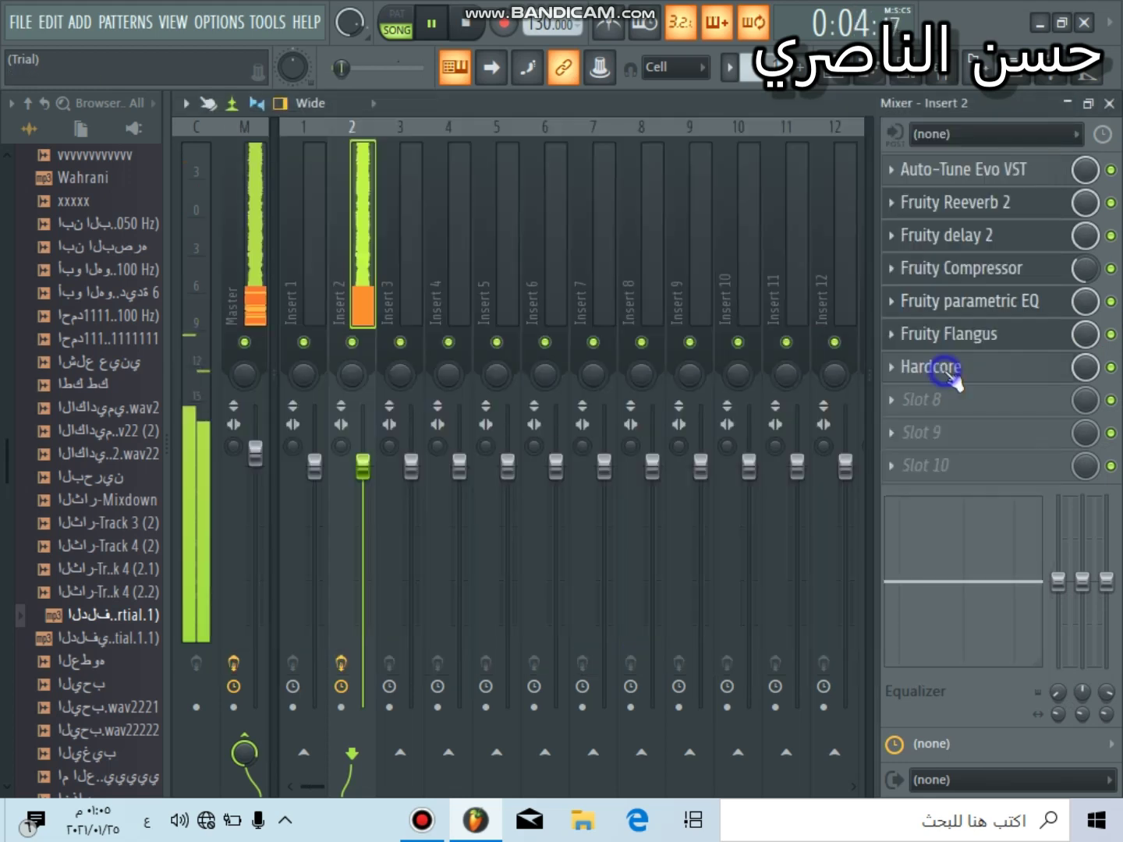
pyautogui.click(896, 365)
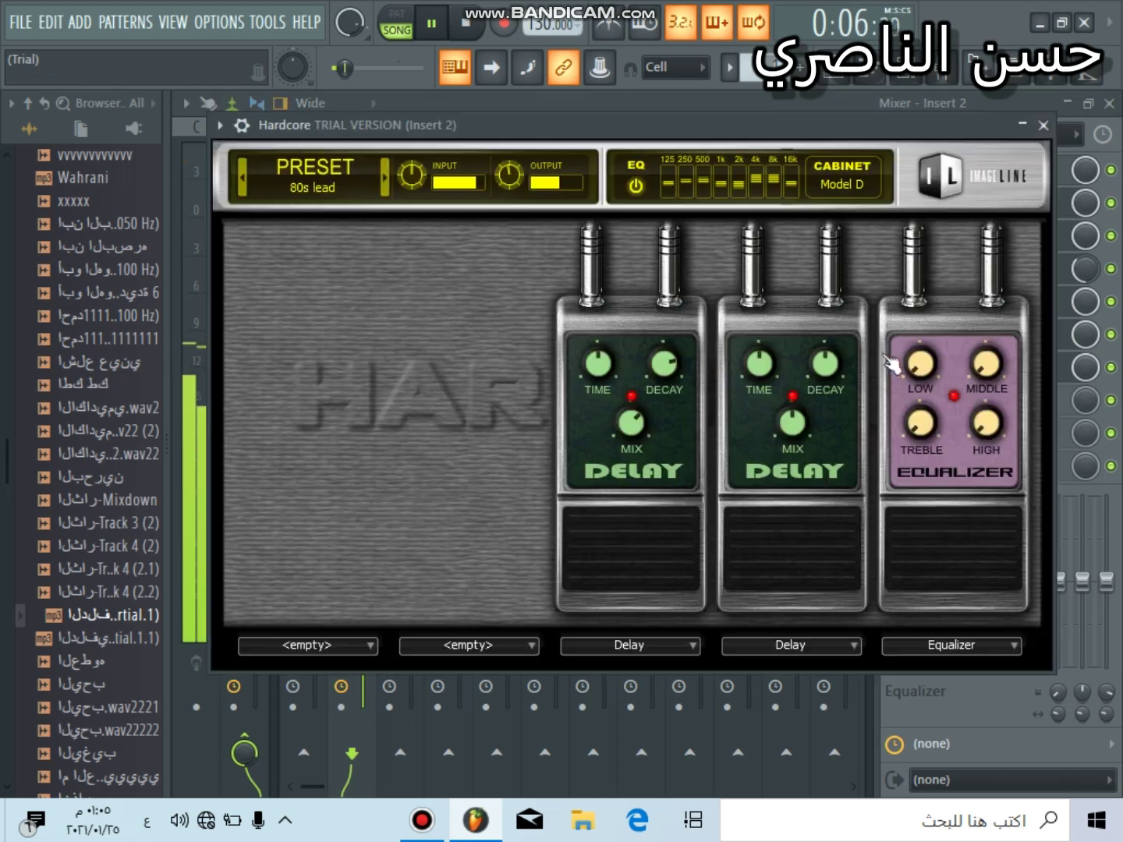
pyautogui.click(896, 365)
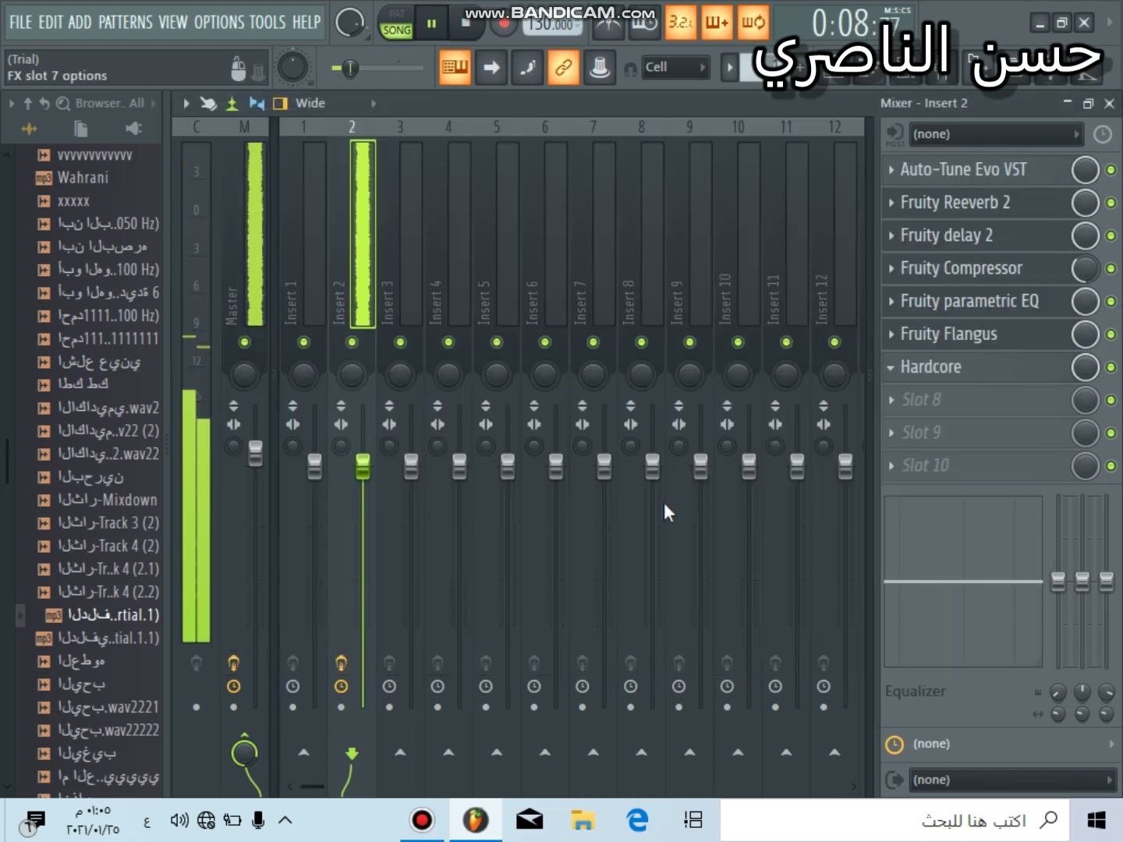
pyautogui.rightClick(974, 335)
pyautogui.click(896, 296)
pyautogui.press('Return')
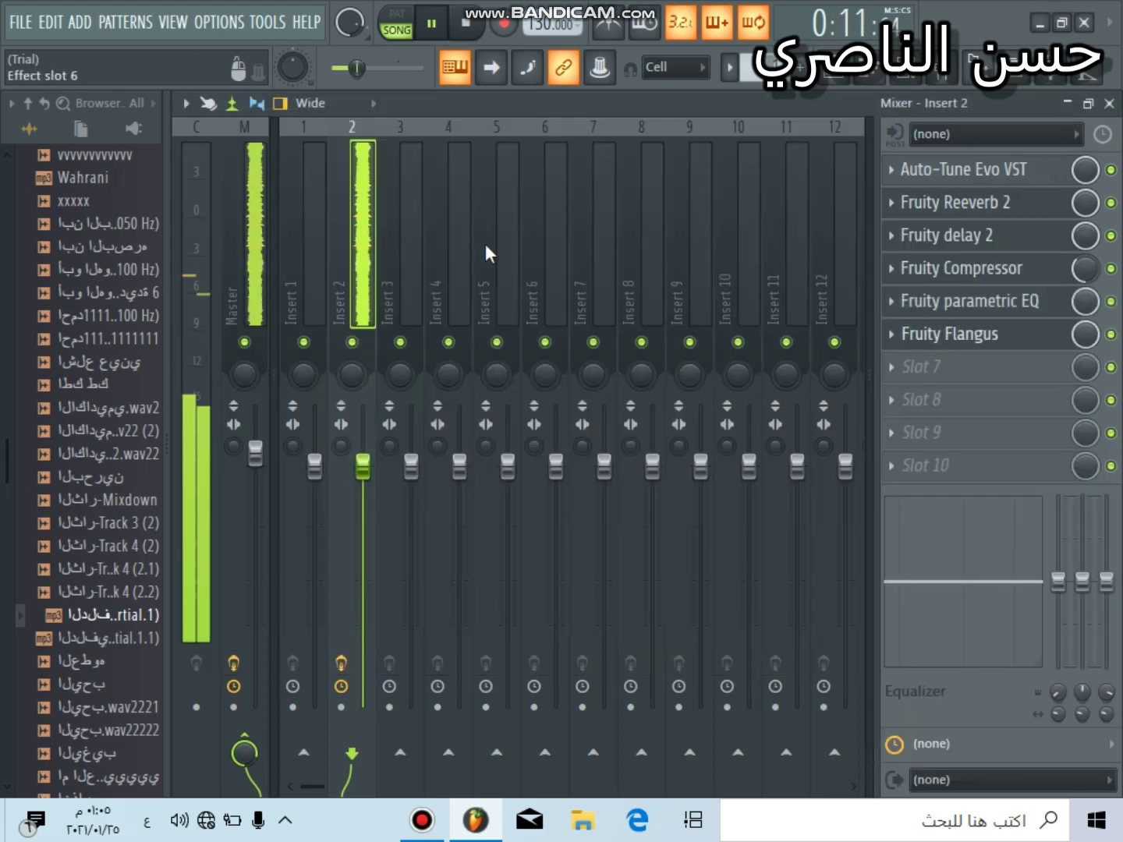
# Step: Add Maximus to effect slot 7 of Insert 2
pyautogui.click(980, 364)
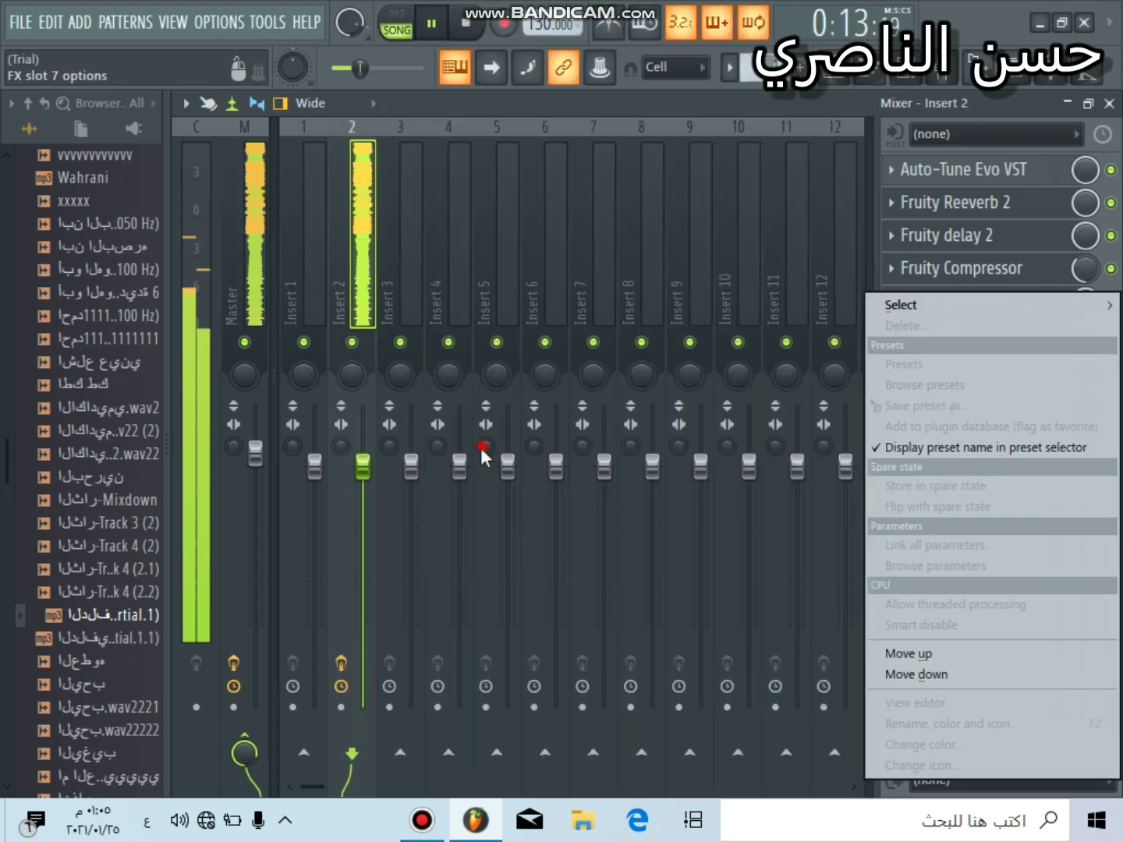
pyautogui.click(453, 453)
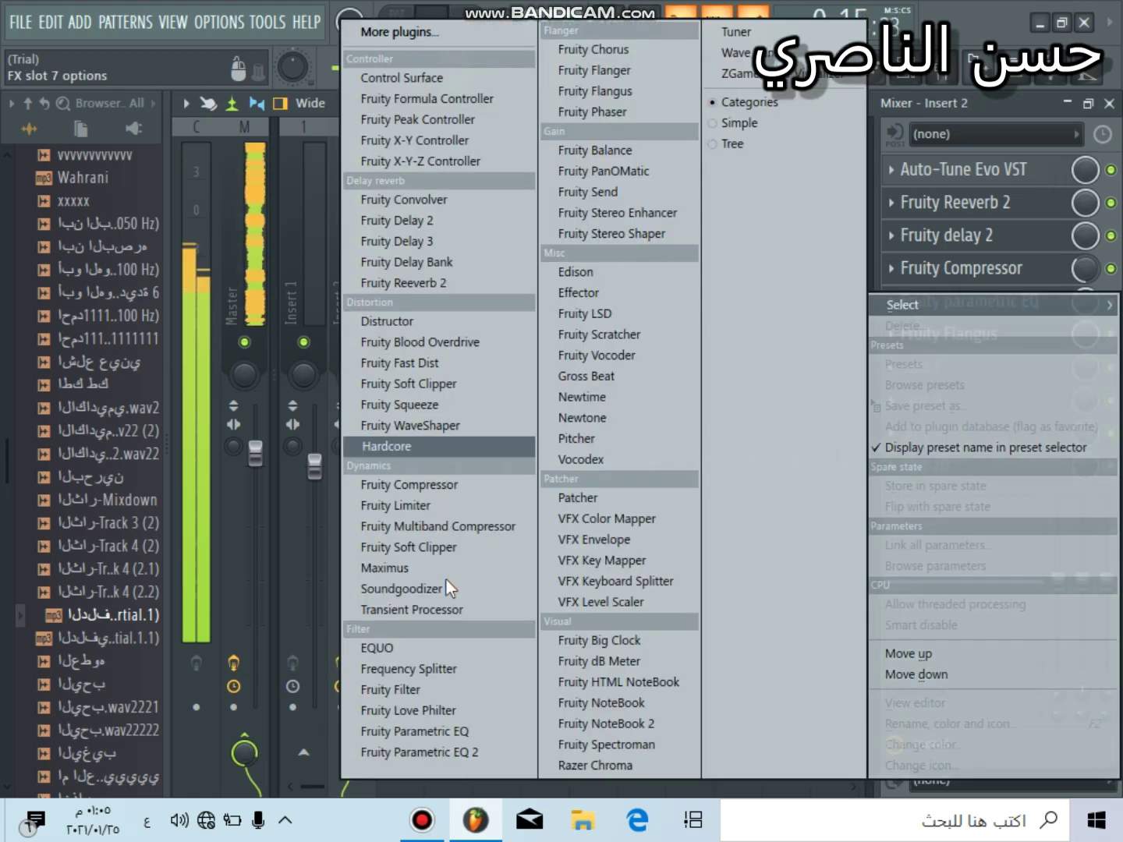
pyautogui.click(448, 580)
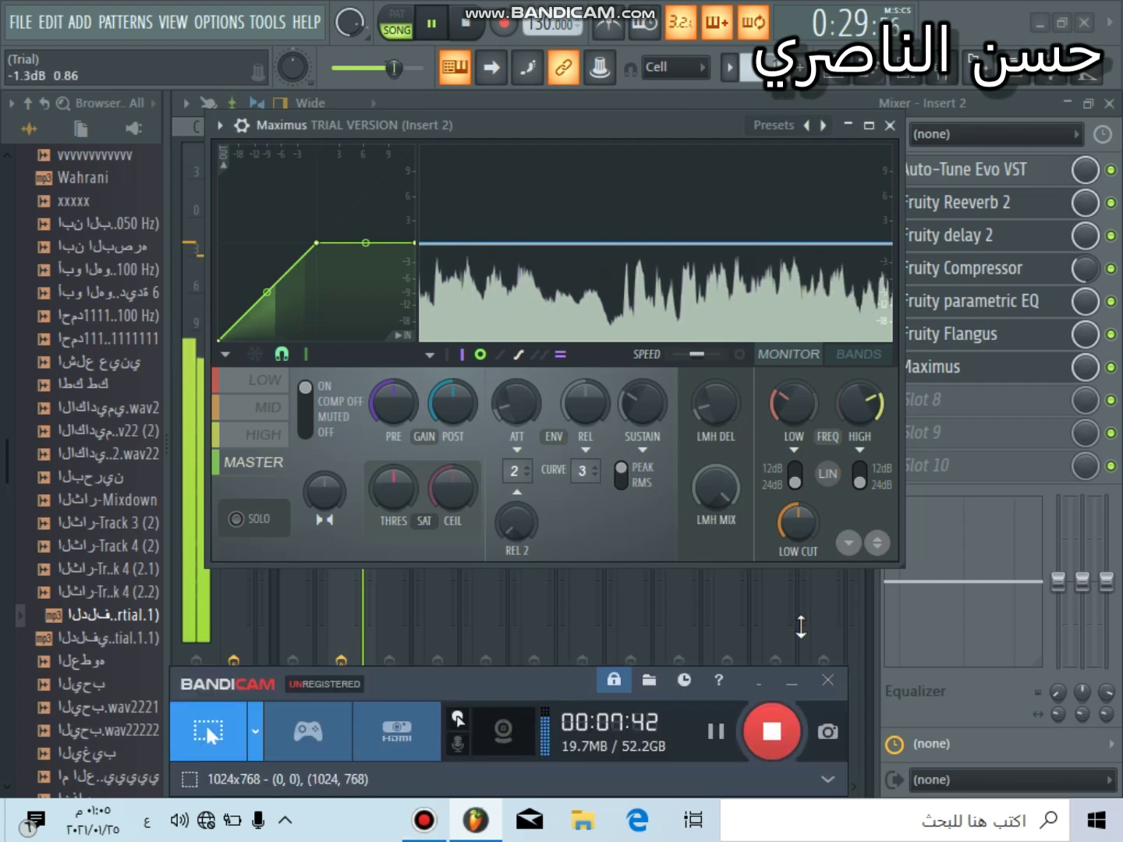
pyautogui.click(788, 681)
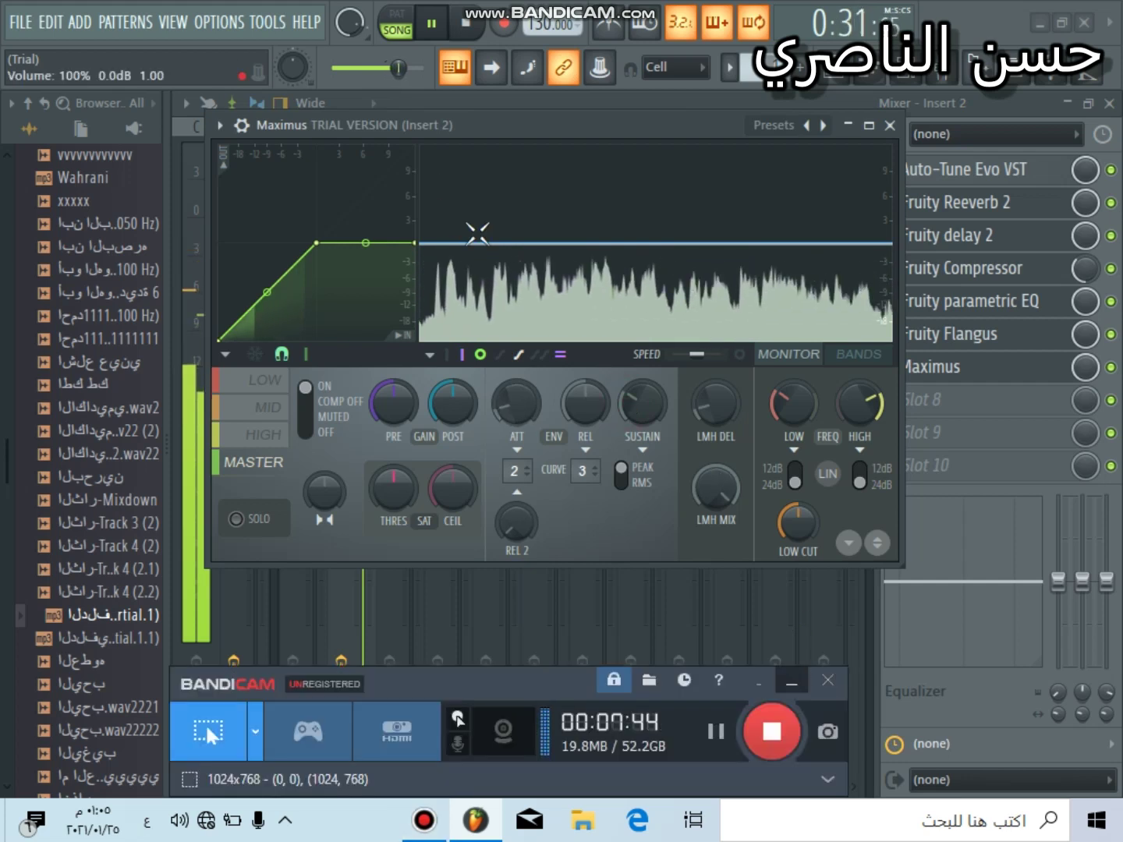
pyautogui.click(535, 235)
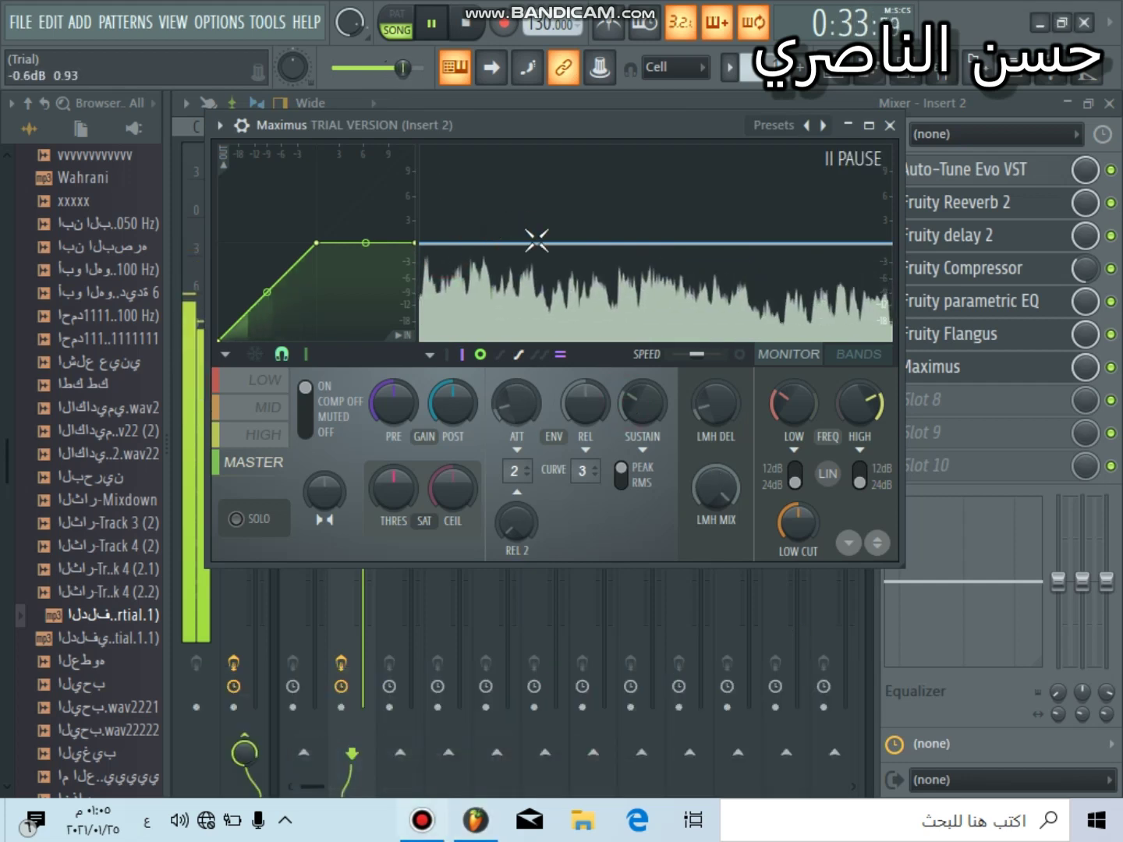
pyautogui.click(550, 215)
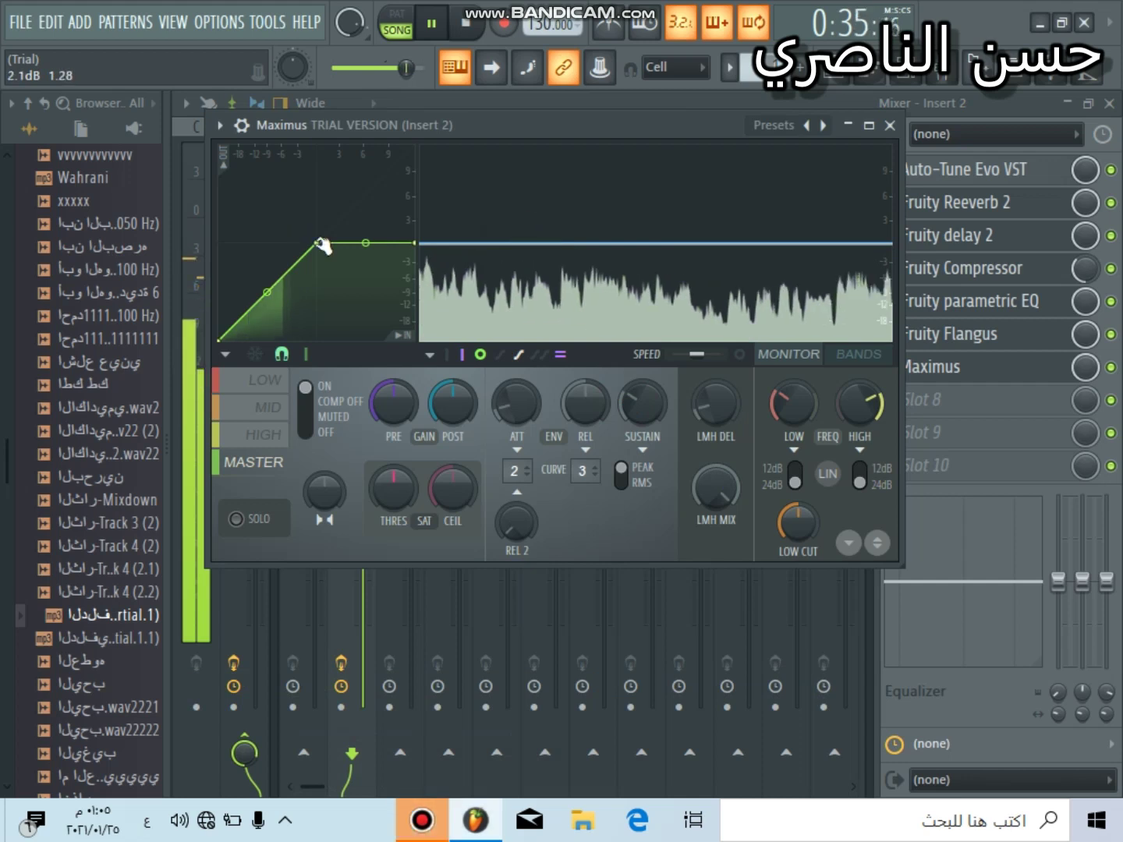
# Step: On Maximus's master curve, move the middle point far toward low input just above 0 dB and set the point 2 to 3 tension to 70%
pyautogui.click(315, 243)
pyautogui.moveTo(242, 231); pyautogui.dragTo(227, 233)
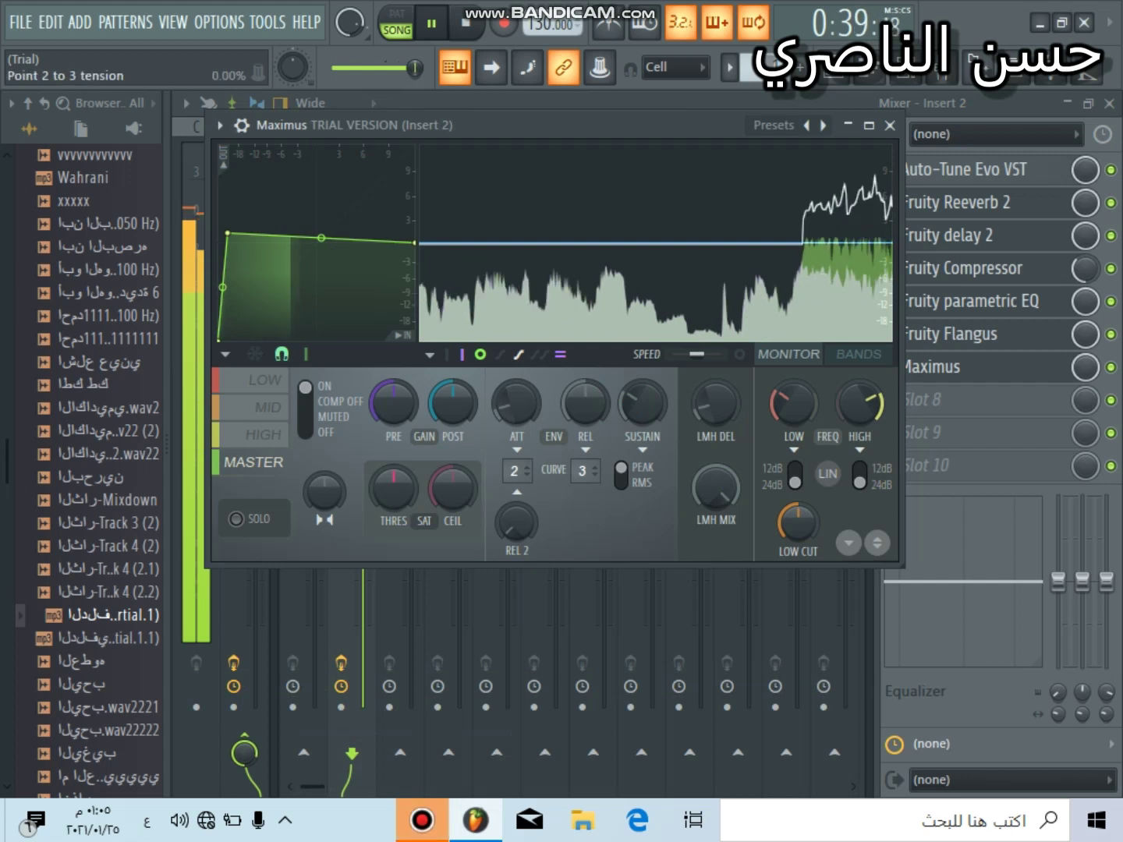
pyautogui.moveTo(321, 236); pyautogui.dragTo(322, 243)
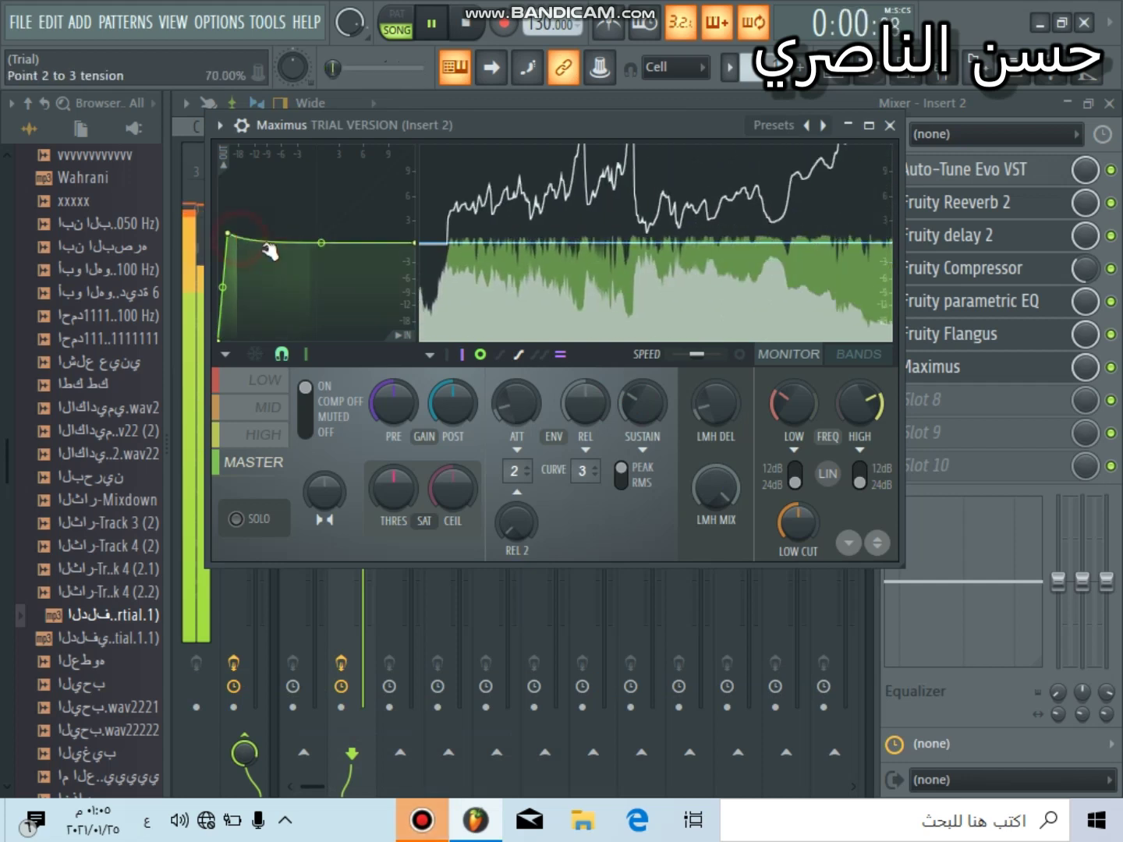
# Step: On Maximus's master band, move the curve's middle point to a knee at 0 dB and raise the pre gain
pyautogui.moveTo(227, 233); pyautogui.dragTo(296, 242)
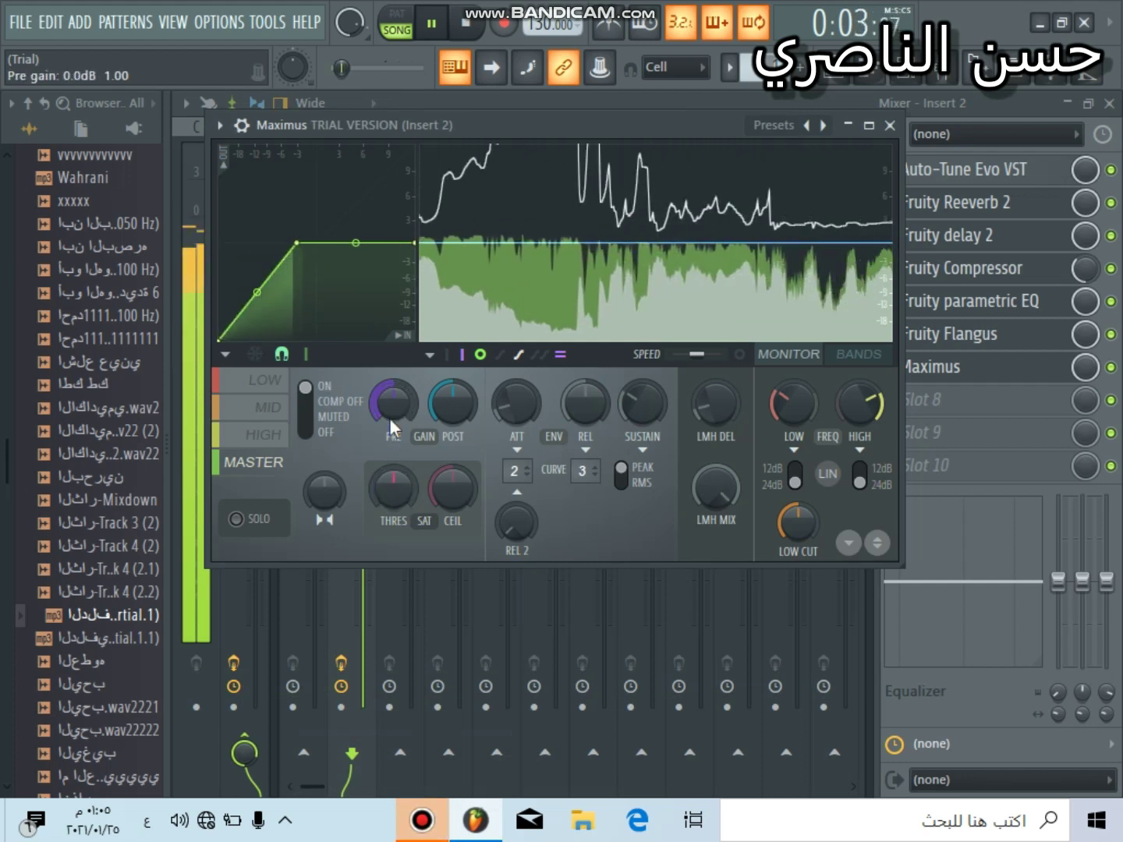
pyautogui.moveTo(394, 424); pyautogui.dragTo(1027, 335)
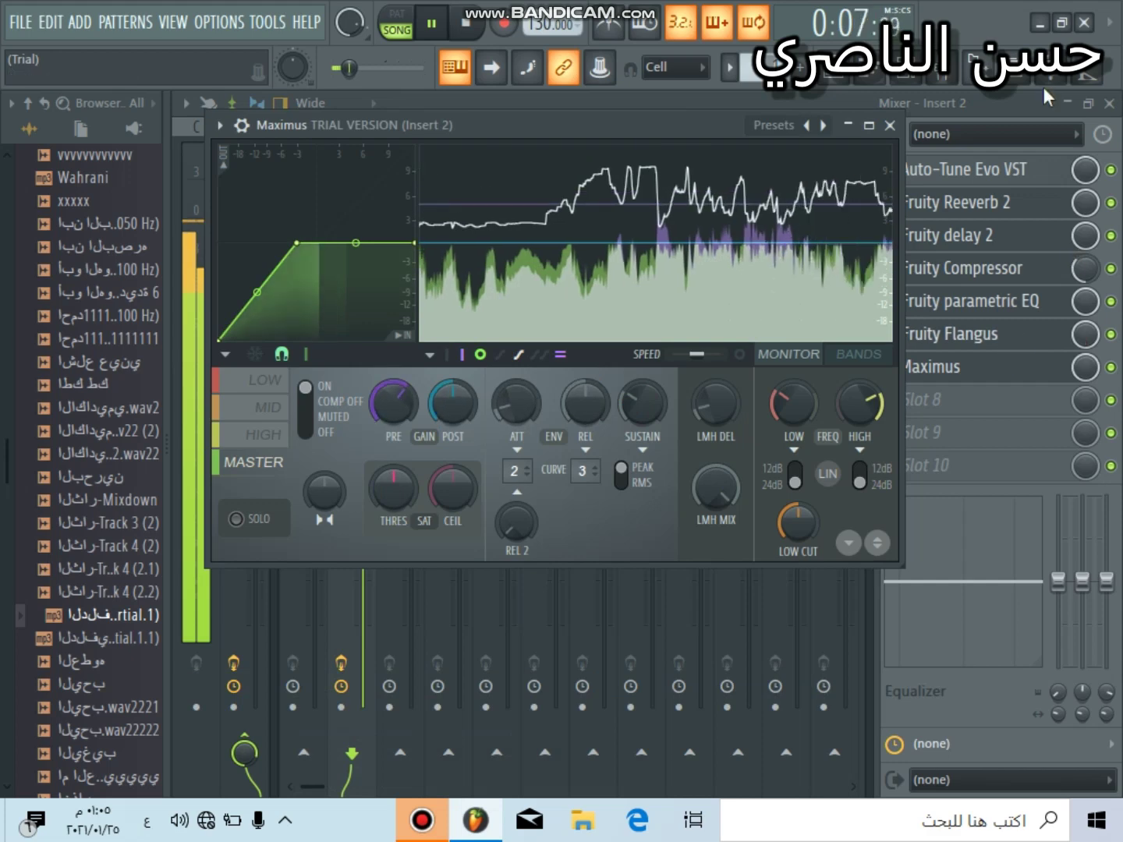
# Step: Add Transient Processor to effect slot 8 of Insert 2
pyautogui.click(951, 395)
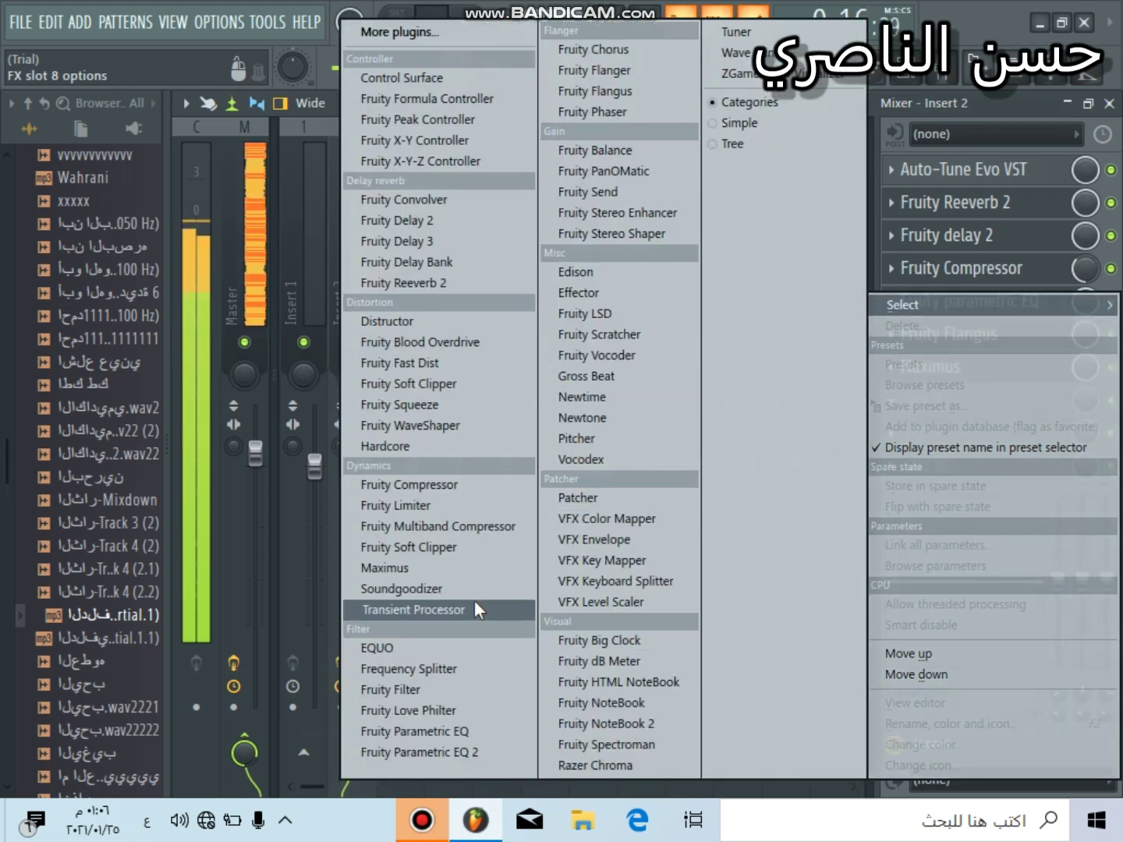
pyautogui.click(471, 601)
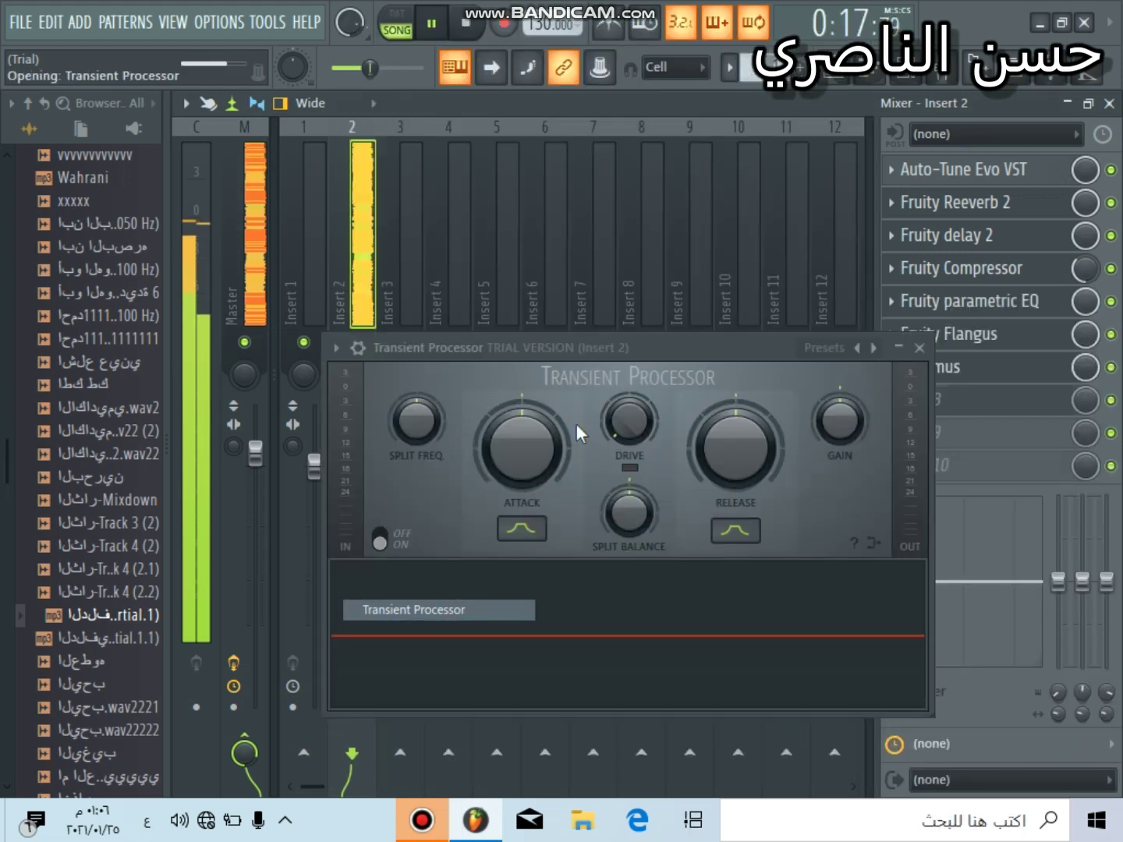
# Step: Turn Transient Processor's attack and release all the way up
pyautogui.moveTo(520, 448); pyautogui.dragTo(520, 413)
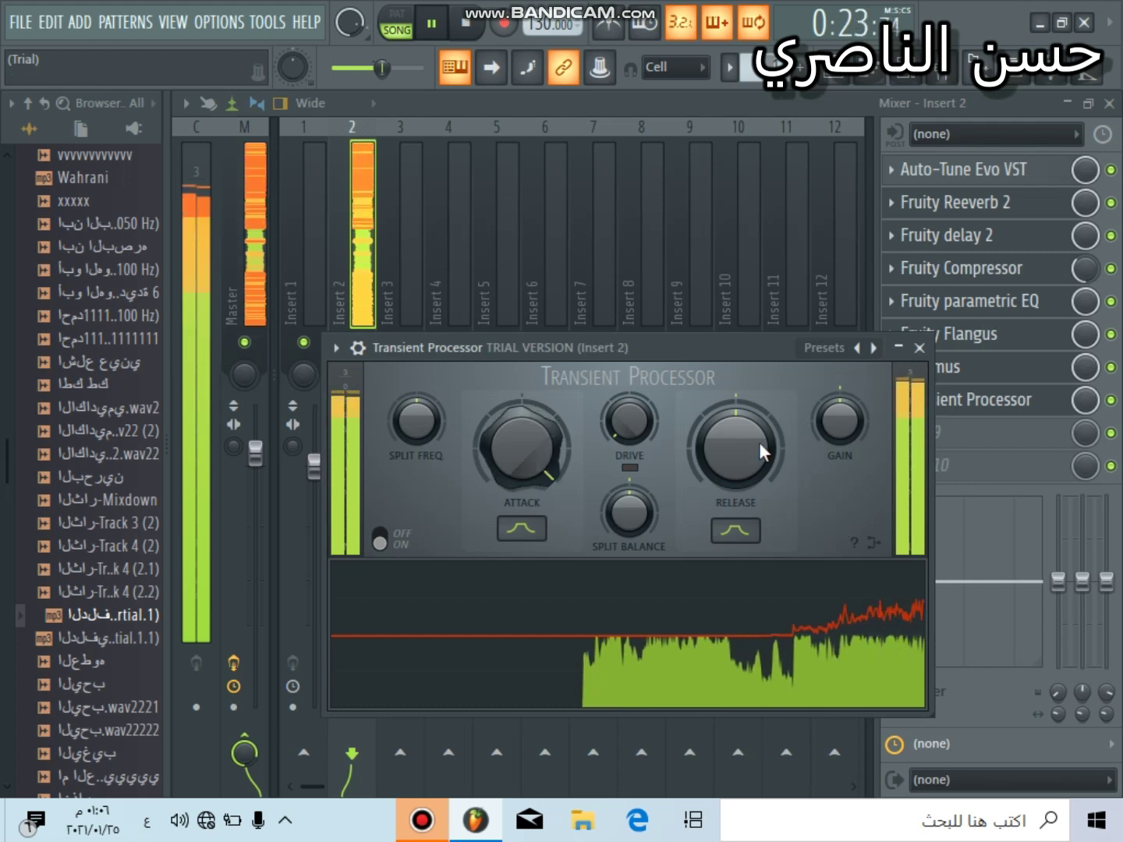
pyautogui.moveTo(783, 513); pyautogui.dragTo(832, 344)
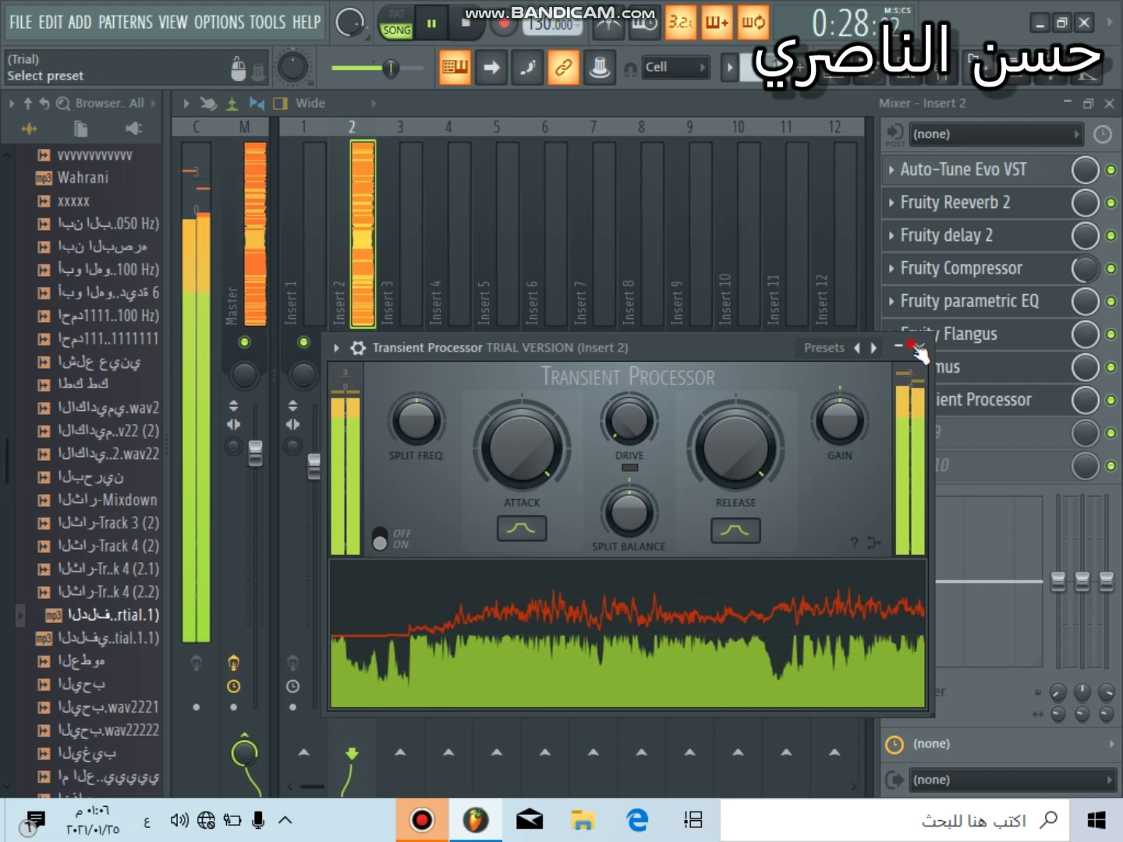
pyautogui.click(824, 347)
# Step: Close Transient Processor's window and turn the mix level of Maximus in slot 7 all the way down
pyautogui.click(921, 347)
pyautogui.click(922, 348)
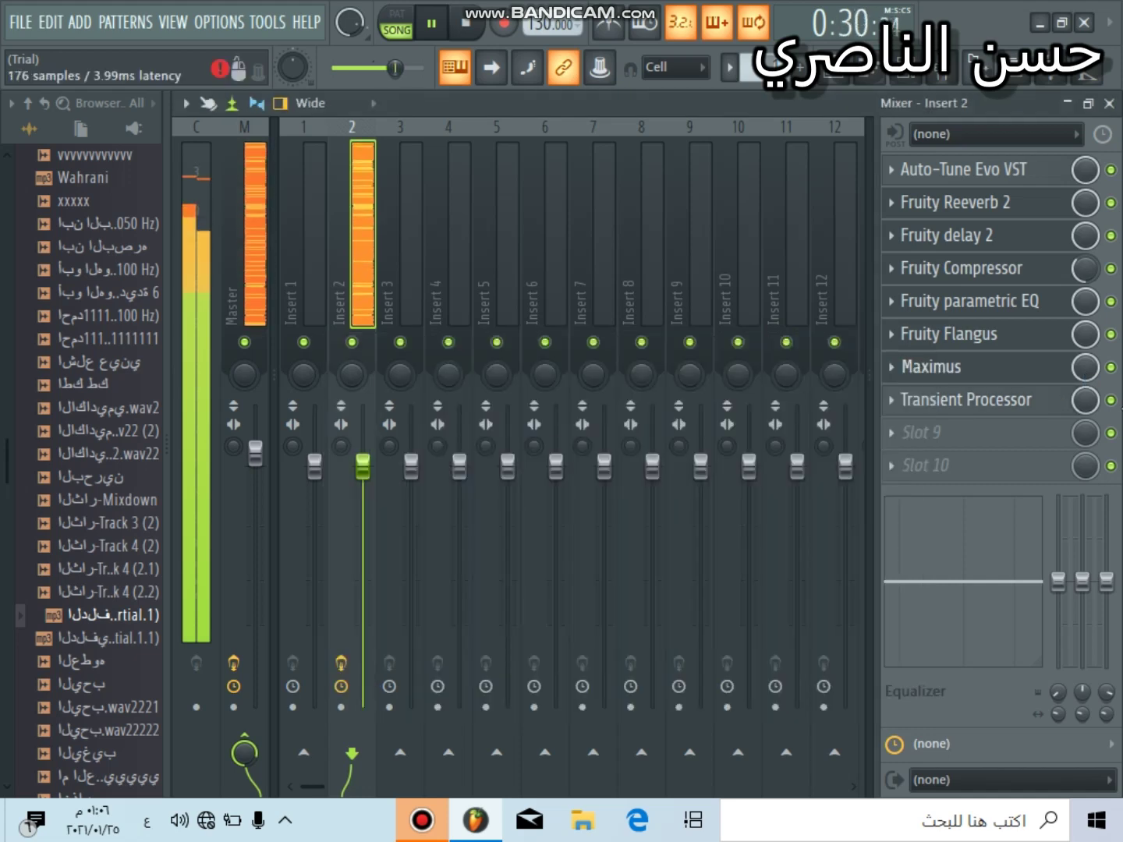
pyautogui.scroll(-10, 918, 398)
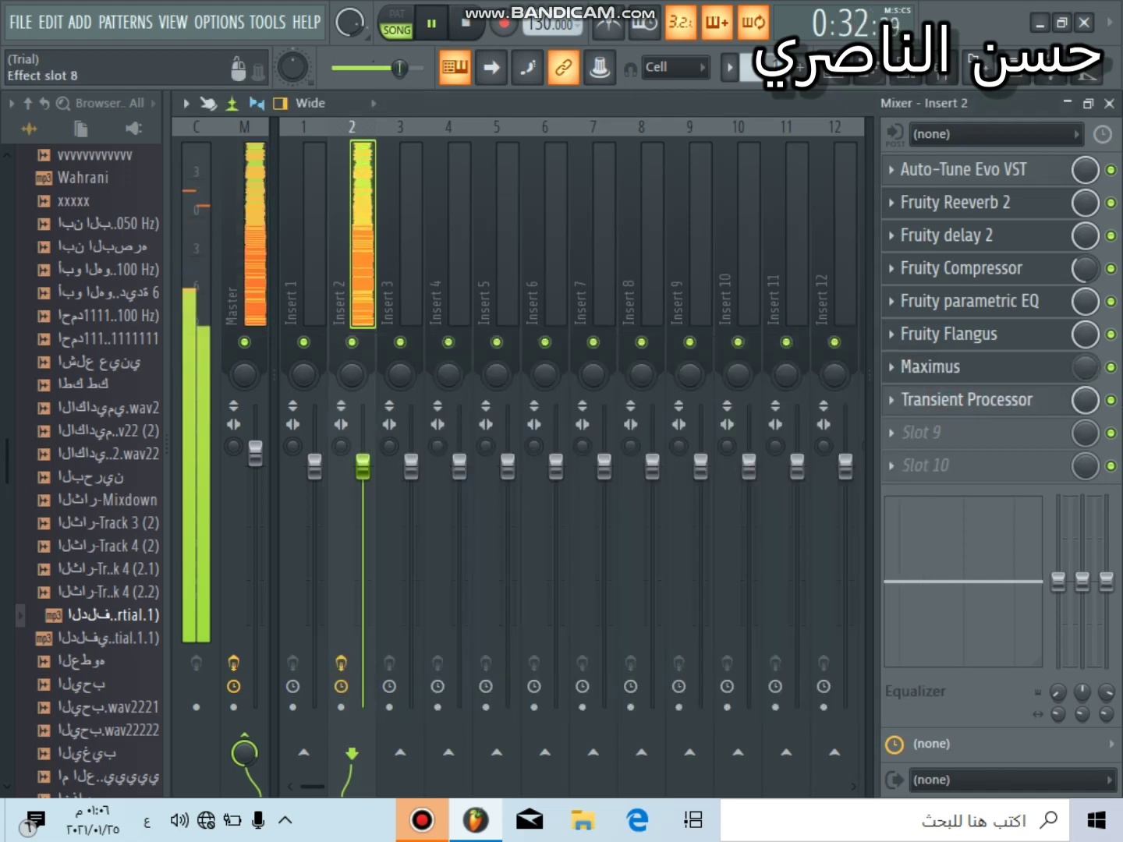
# Step: Reopen Transient Processor, go backwards through its presets to Max highs, and close its window
pyautogui.click(966, 400)
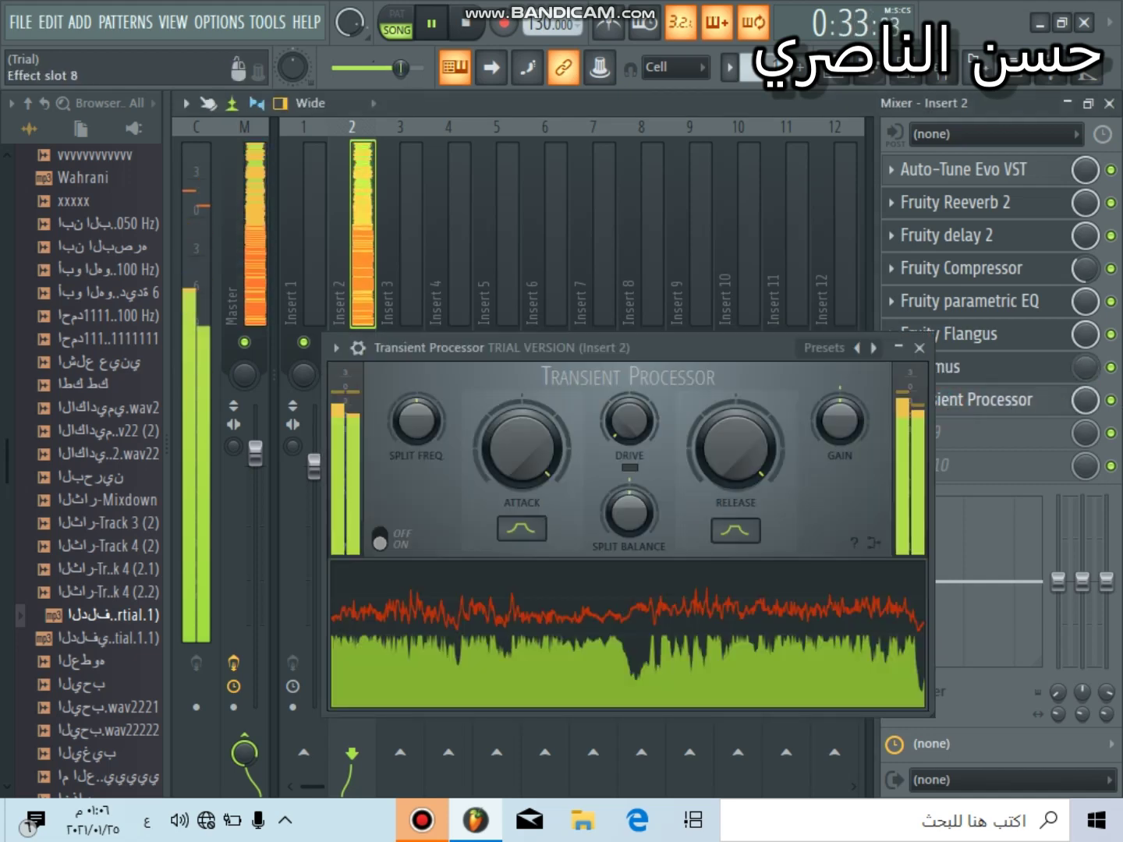
pyautogui.click(858, 348)
pyautogui.click(858, 348)
pyautogui.click(857, 348)
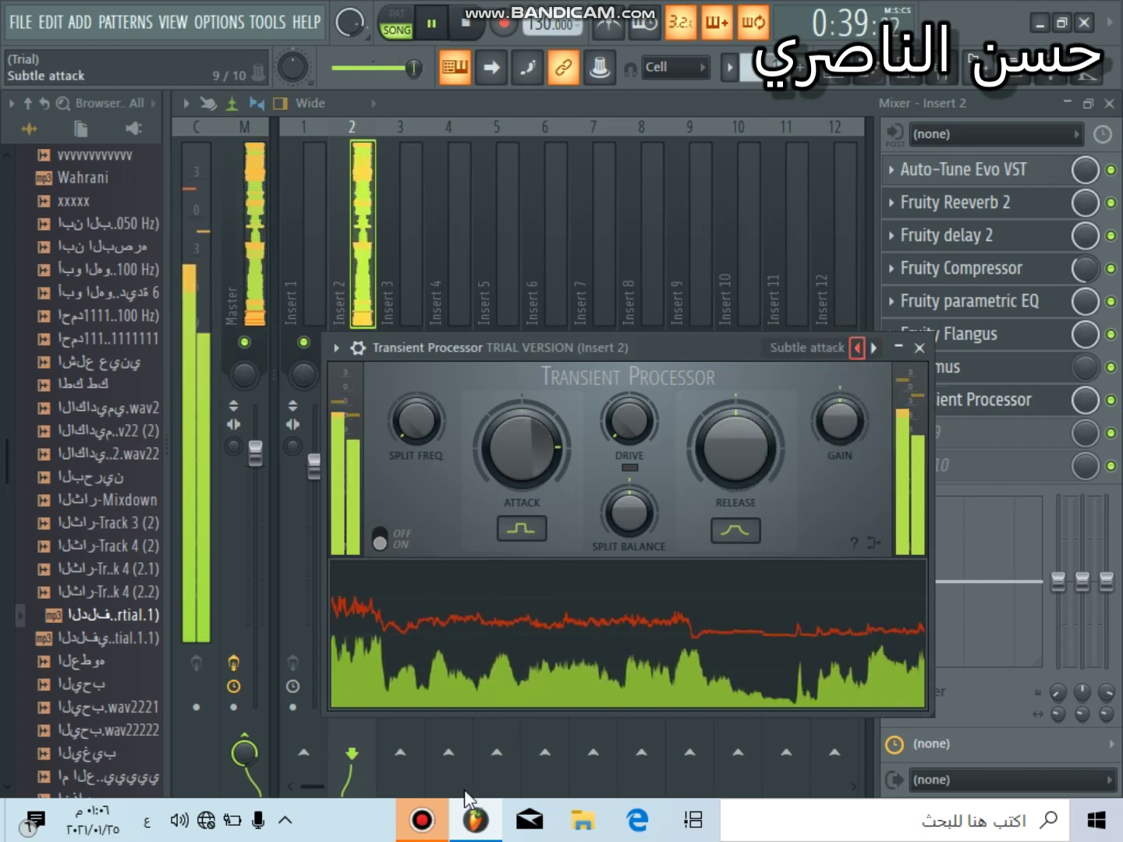
pyautogui.click(849, 351)
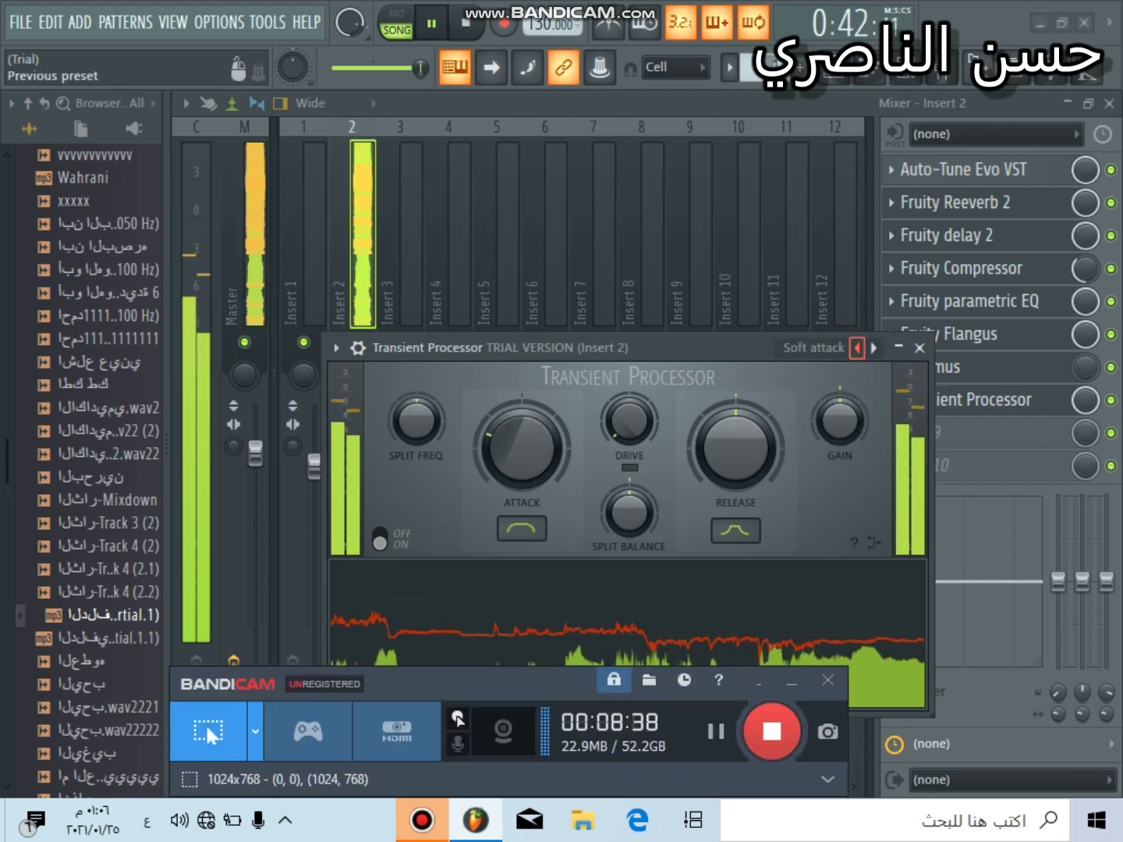
pyautogui.click(856, 347)
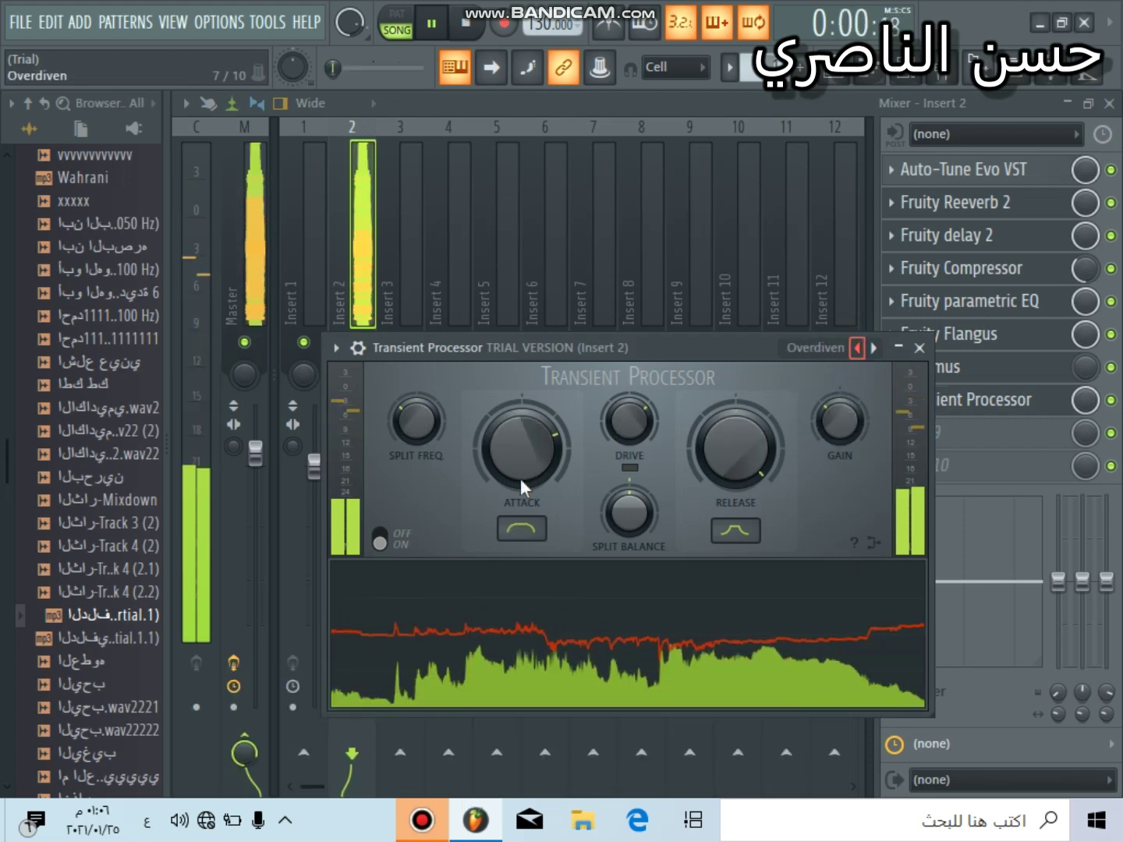
pyautogui.click(858, 349)
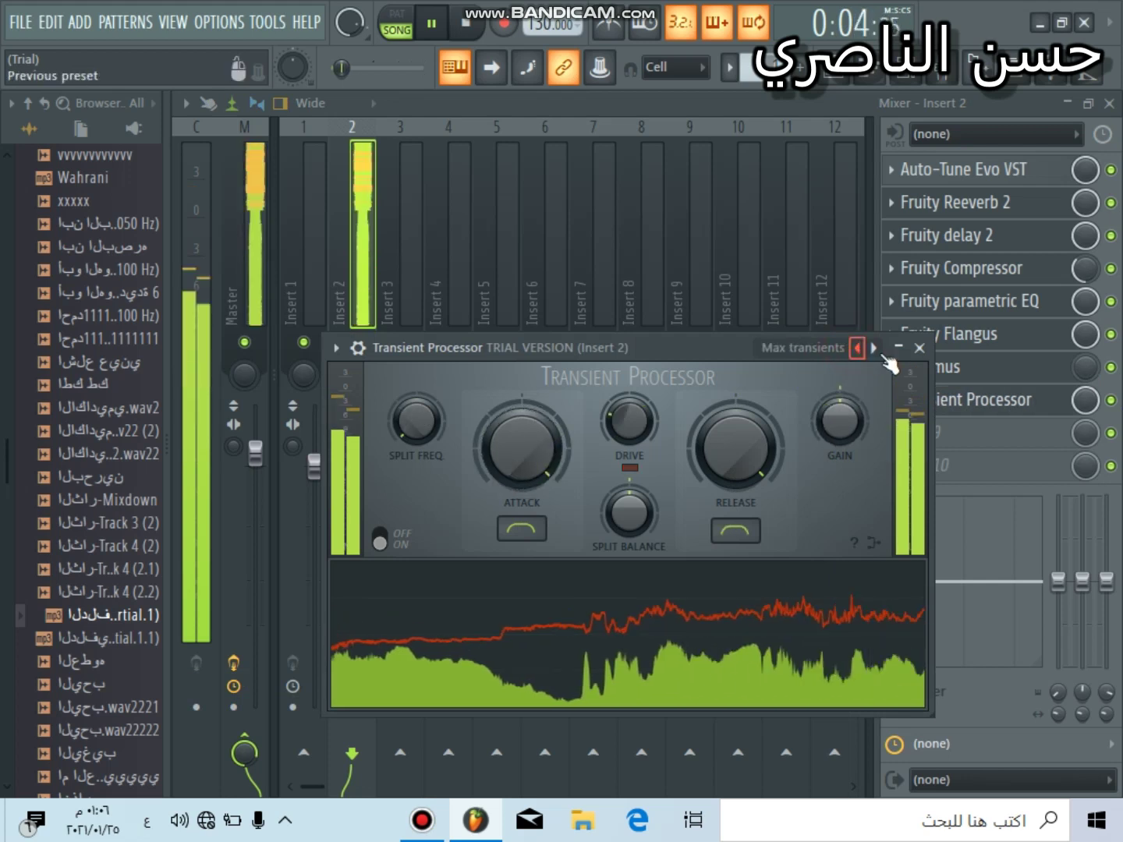
pyautogui.click(859, 348)
pyautogui.click(857, 348)
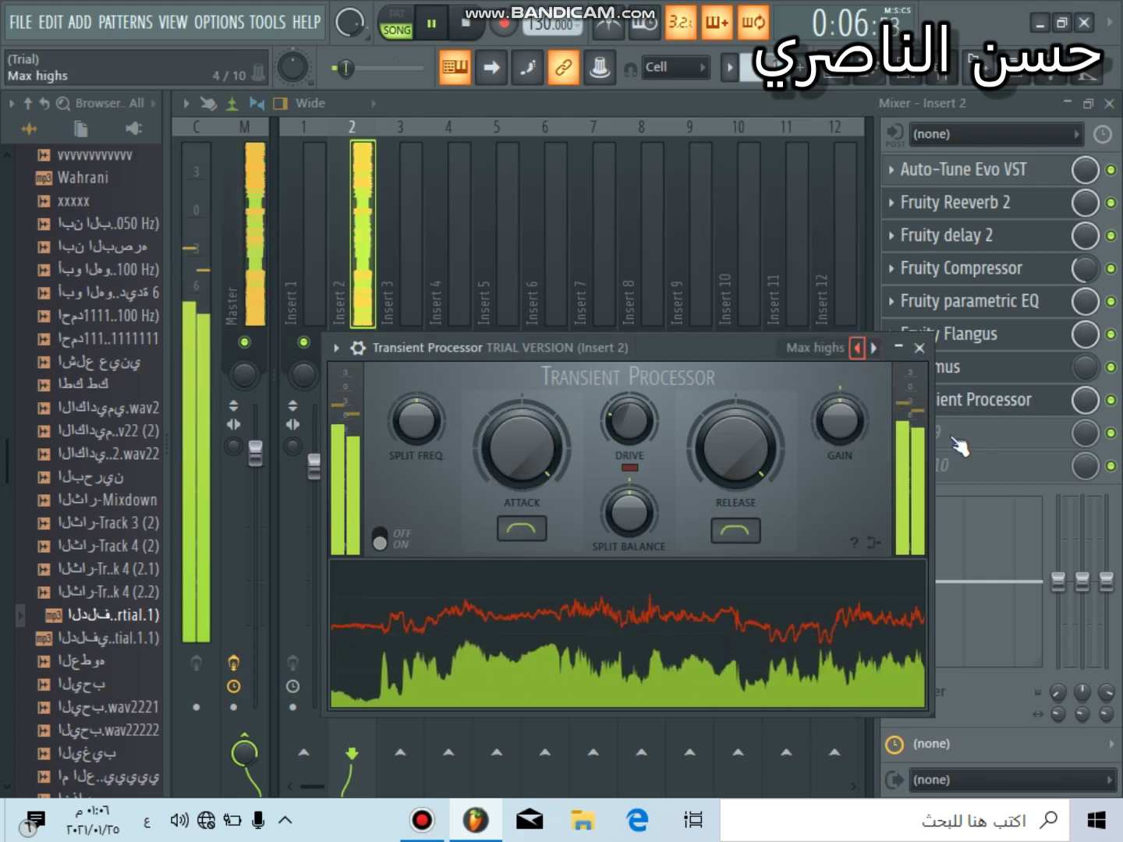
pyautogui.click(1049, 406)
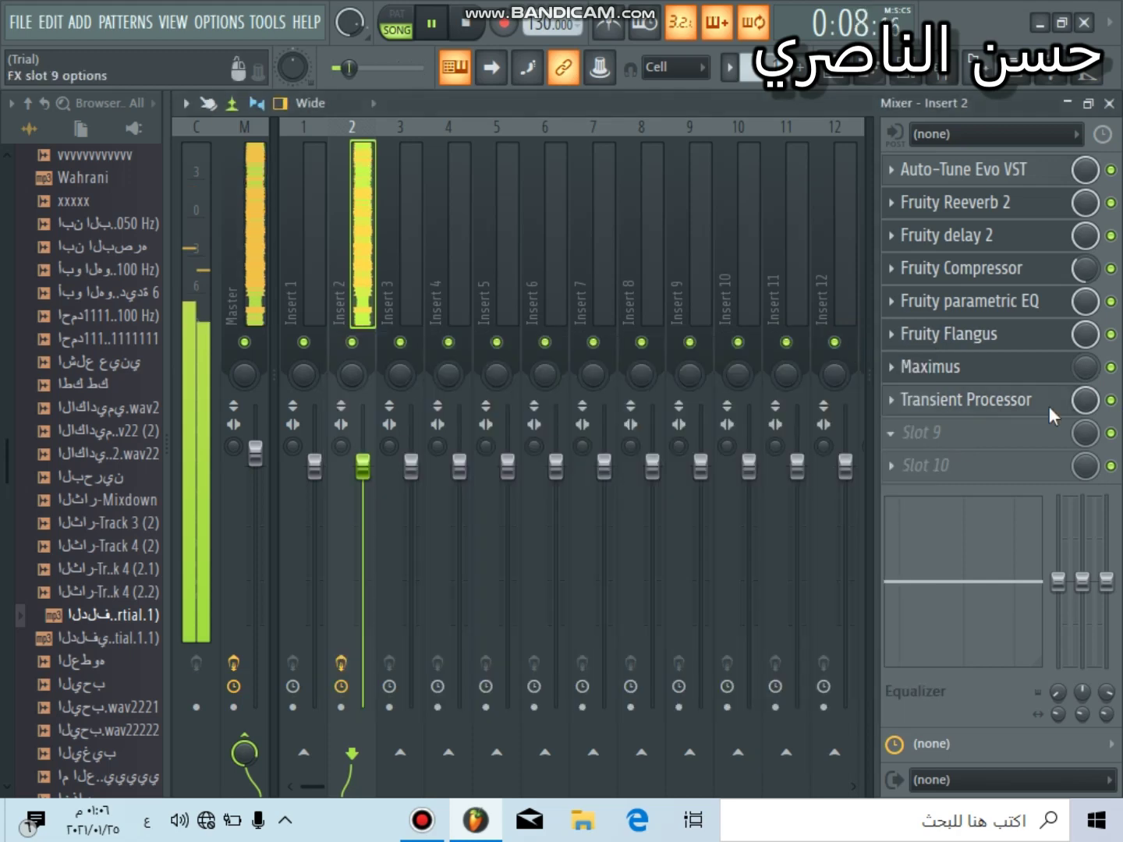
# Step: Close the mixer and the open Maximus, Fruity Compressor, Flangus, delay 2 and parametric EQ windows to clear the playlist
pyautogui.rightClick(1031, 361)
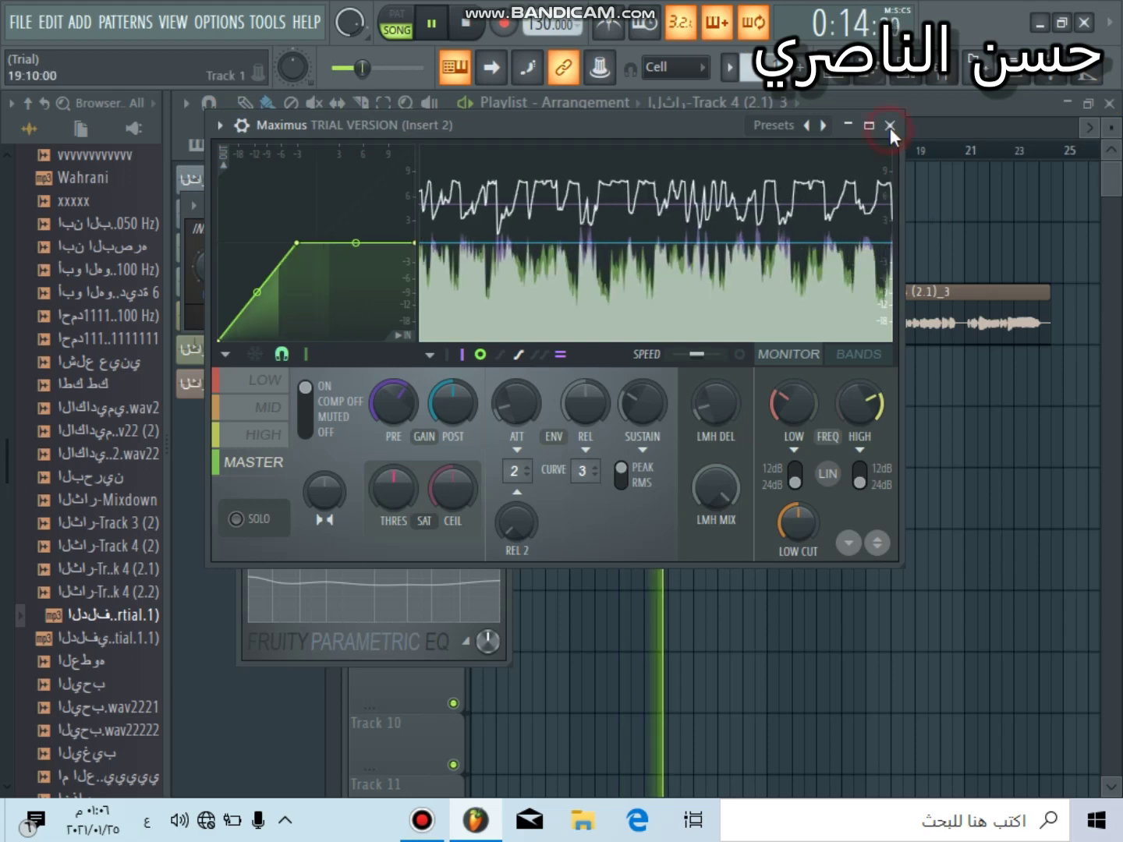
pyautogui.click(753, 235)
pyautogui.click(660, 292)
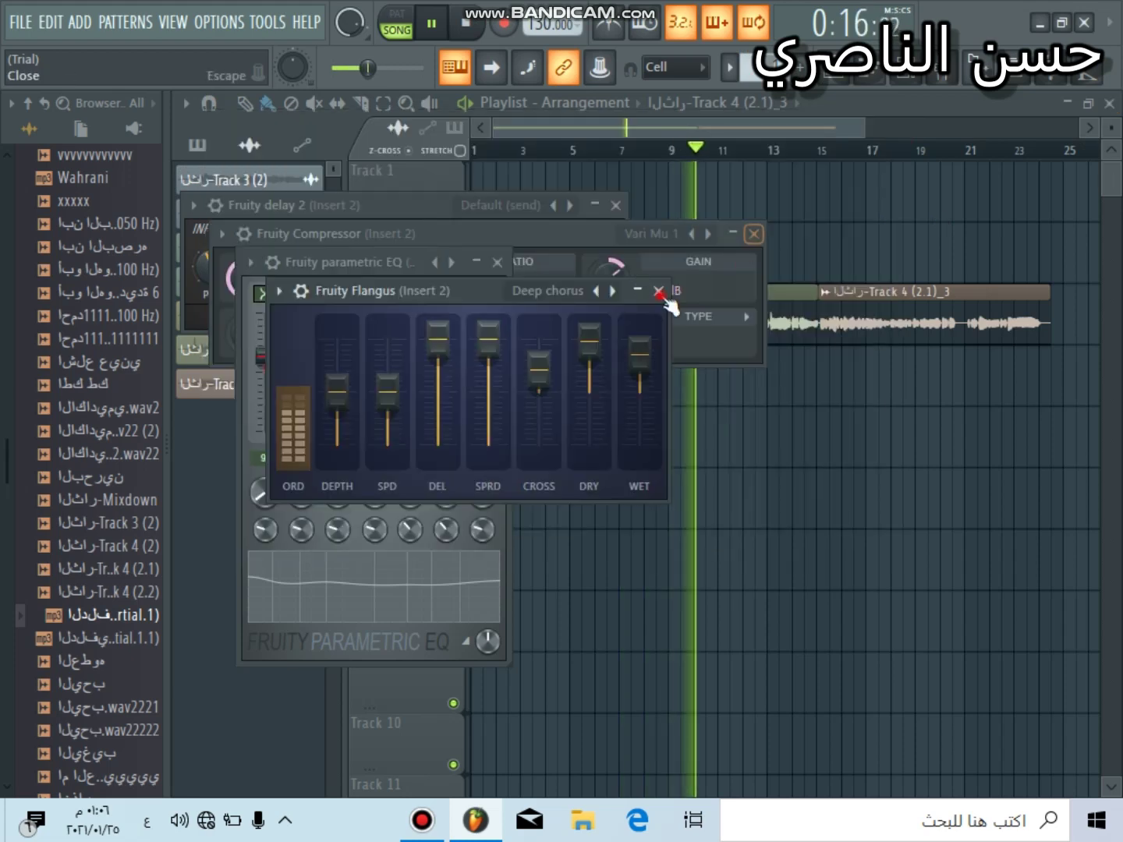
pyautogui.click(620, 205)
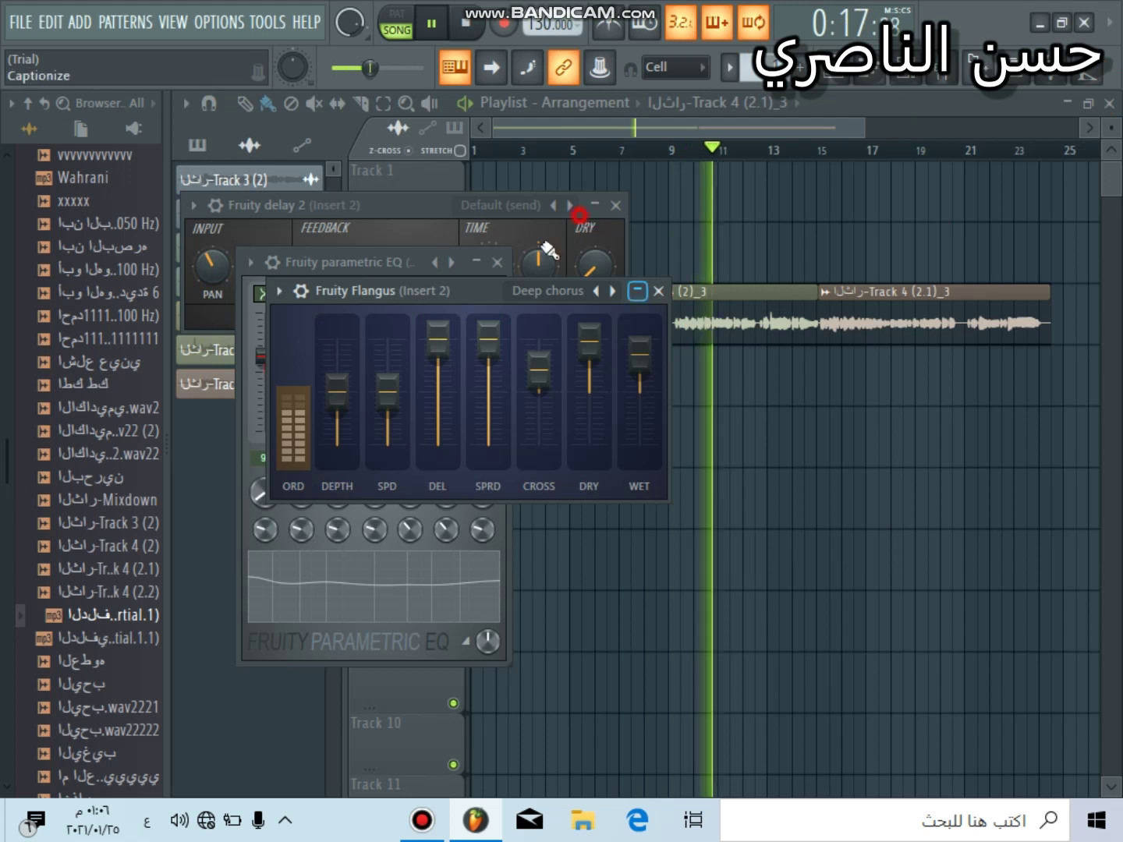
pyautogui.click(497, 262)
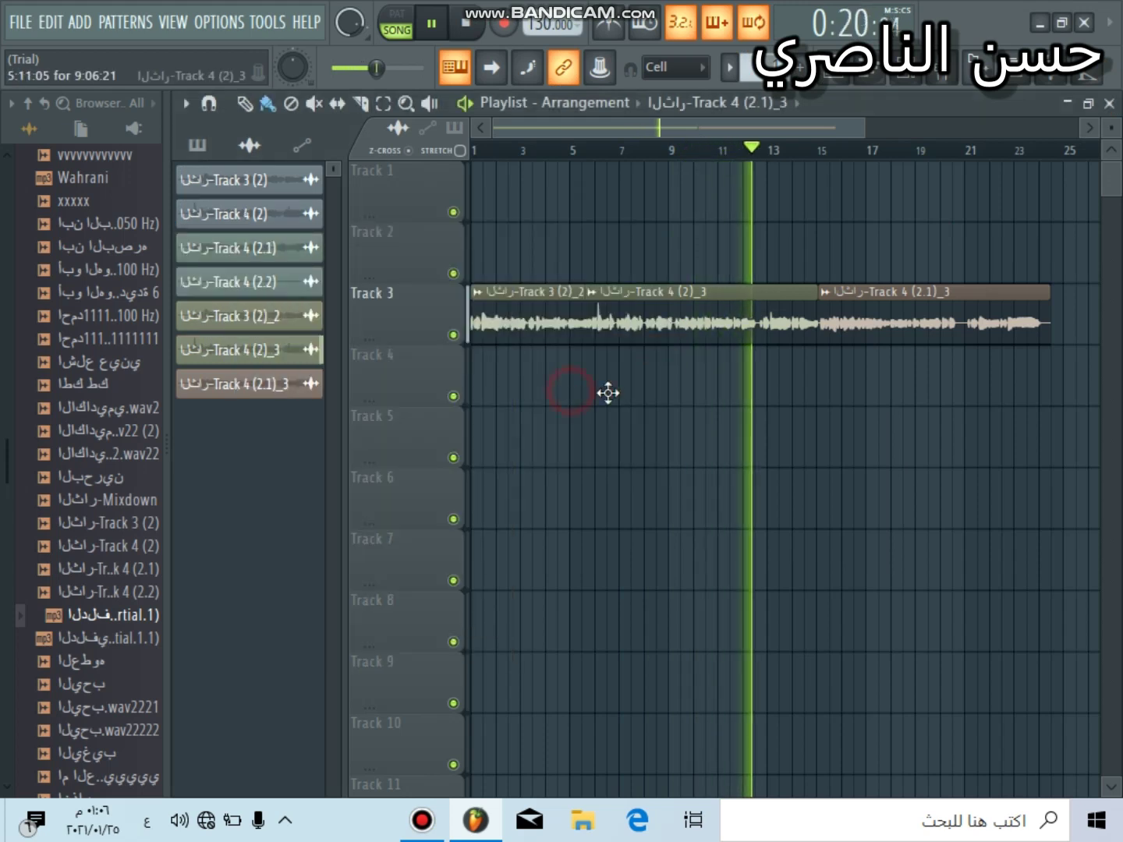
# Step: Try layering a copy of the Track 4 (2)_3 clip on playlist Track 4, play it from bar 5, and shift it to 5:09:00
pyautogui.click(577, 371)
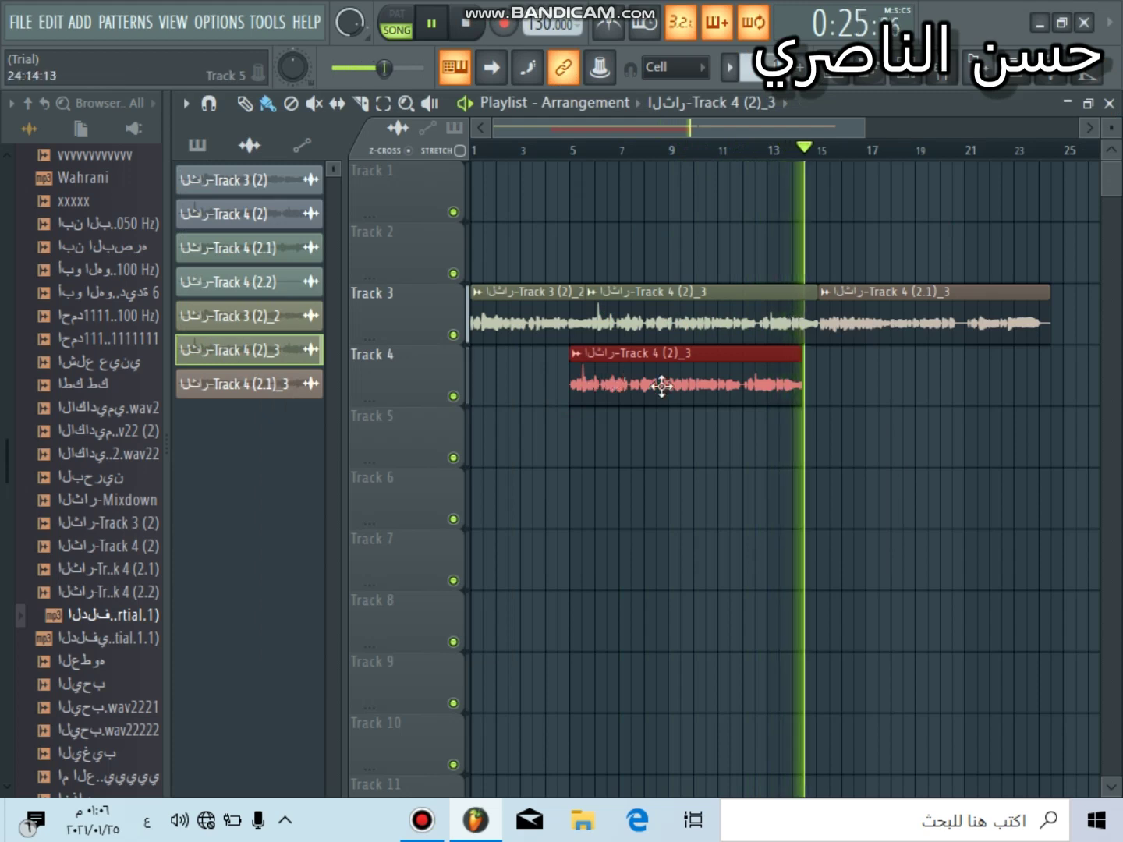
pyautogui.click(570, 158)
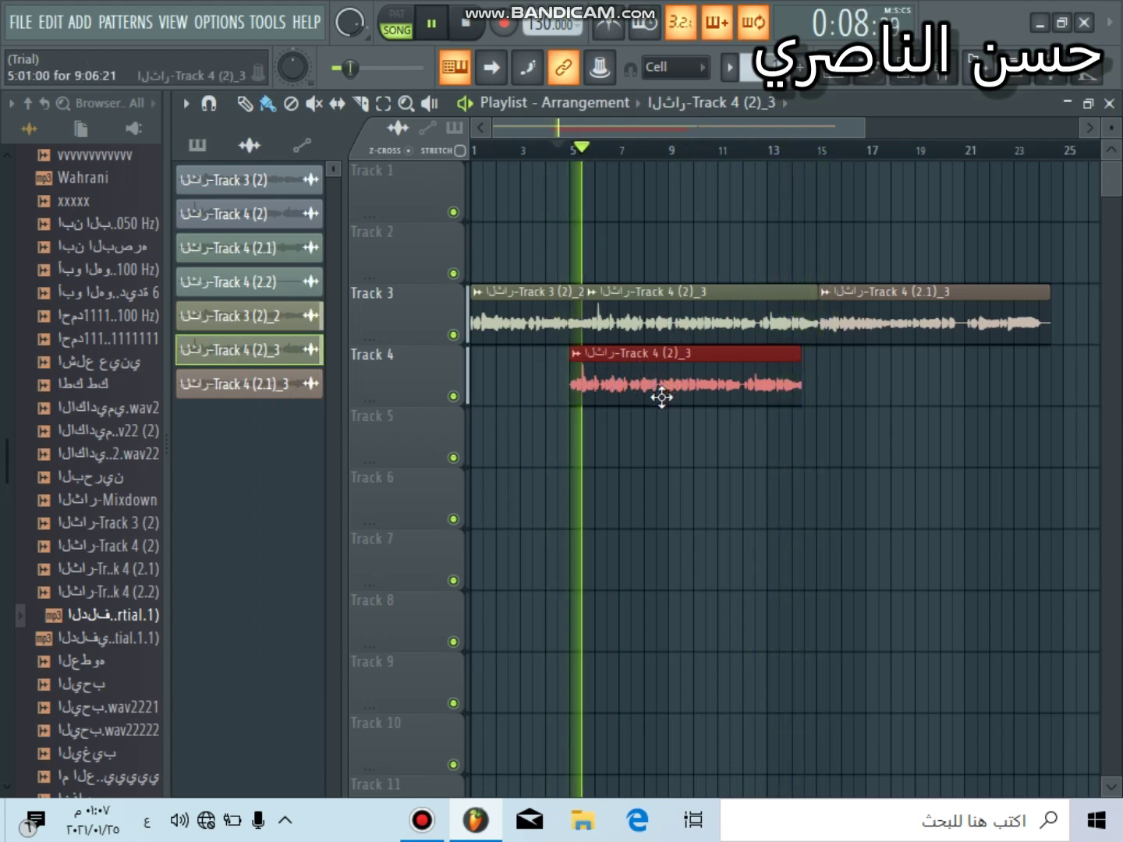
pyautogui.click(663, 398)
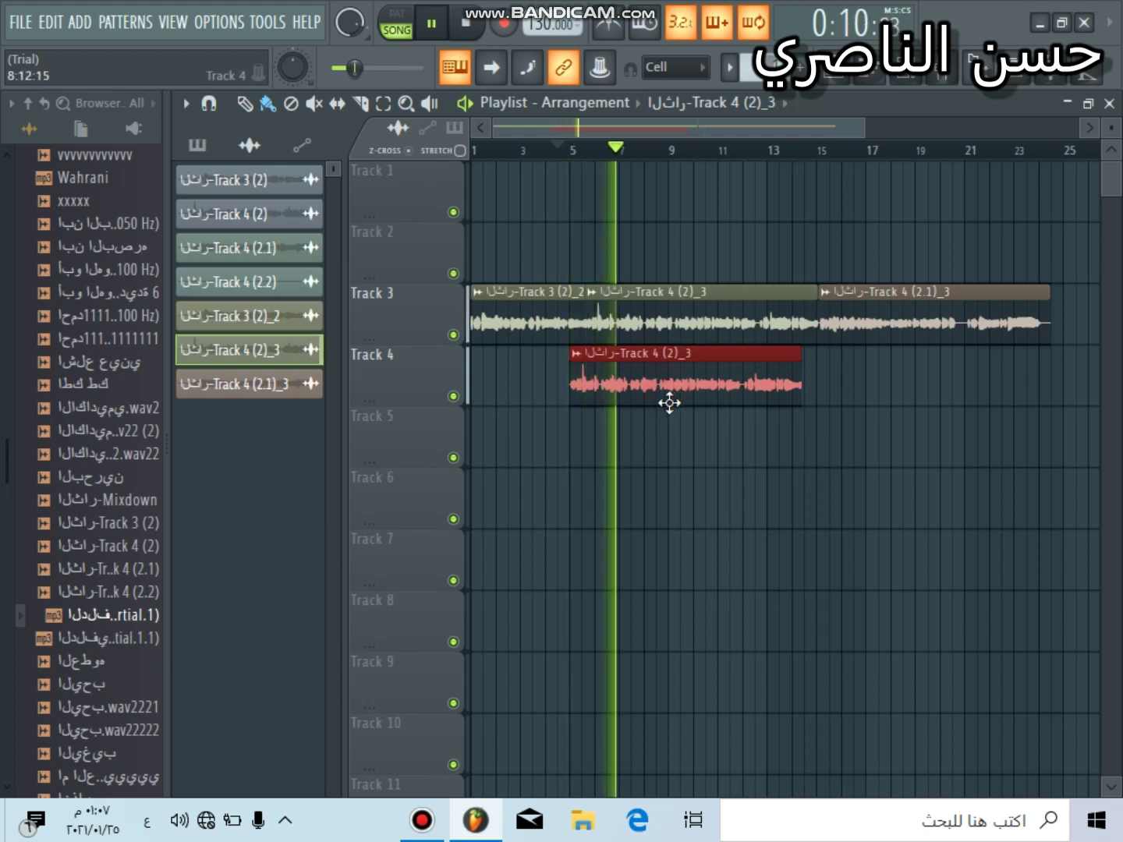
pyautogui.moveTo(669, 403); pyautogui.dragTo(672, 401)
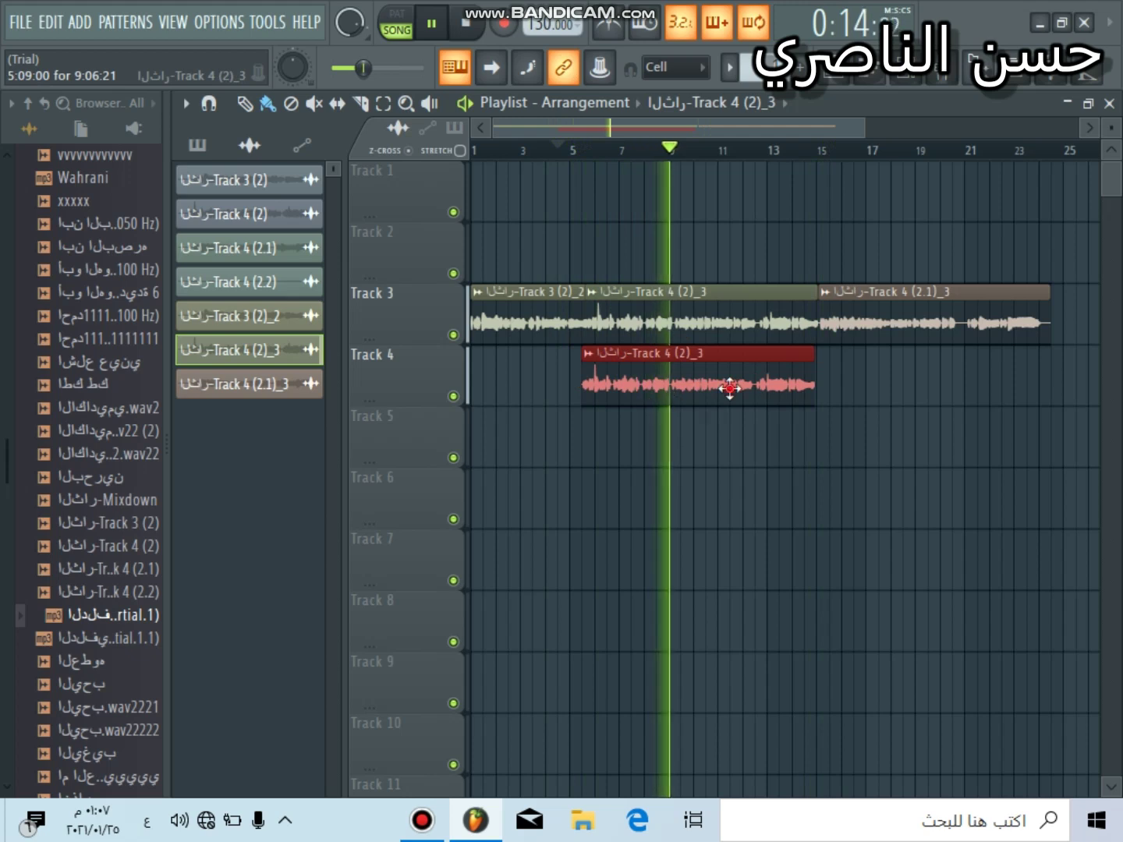
# Step: Lower the channel volume of the Track 4 (2)_3 clip to 36% and close its settings
pyautogui.doubleClick(724, 332)
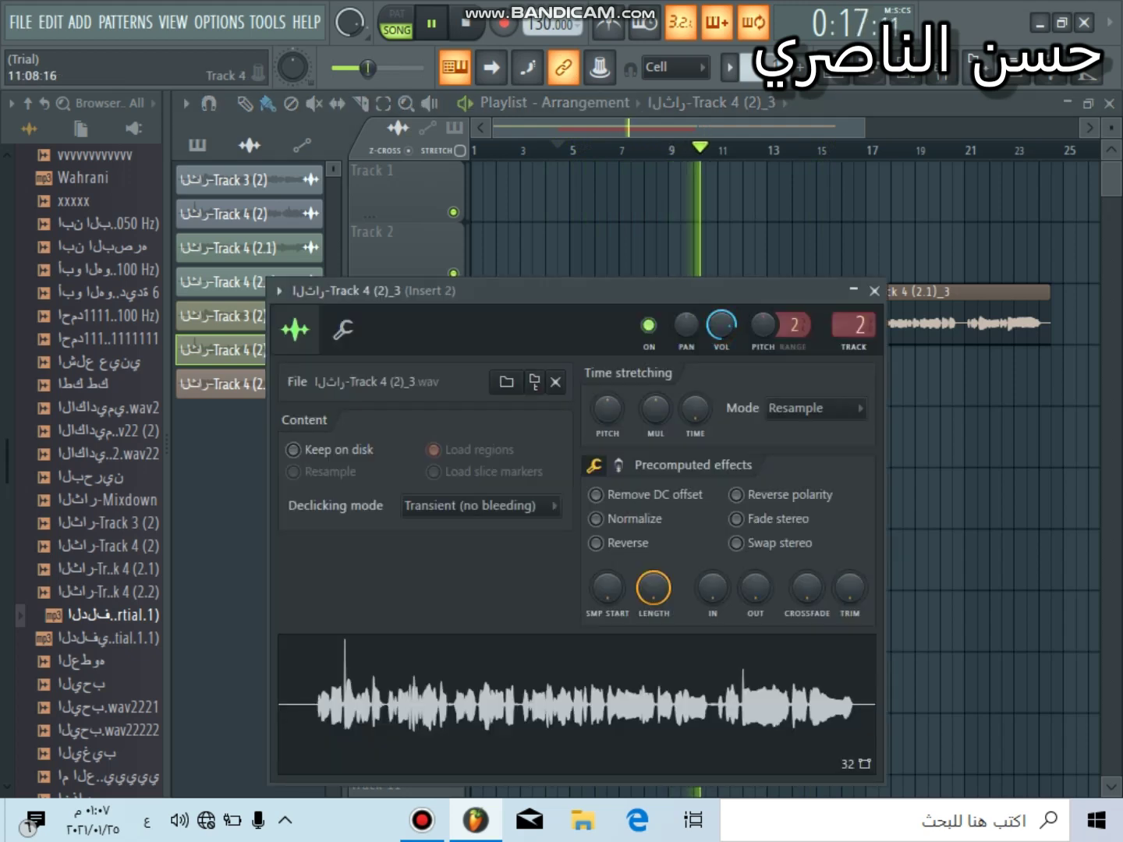
pyautogui.moveTo(721, 325); pyautogui.dragTo(644, 363)
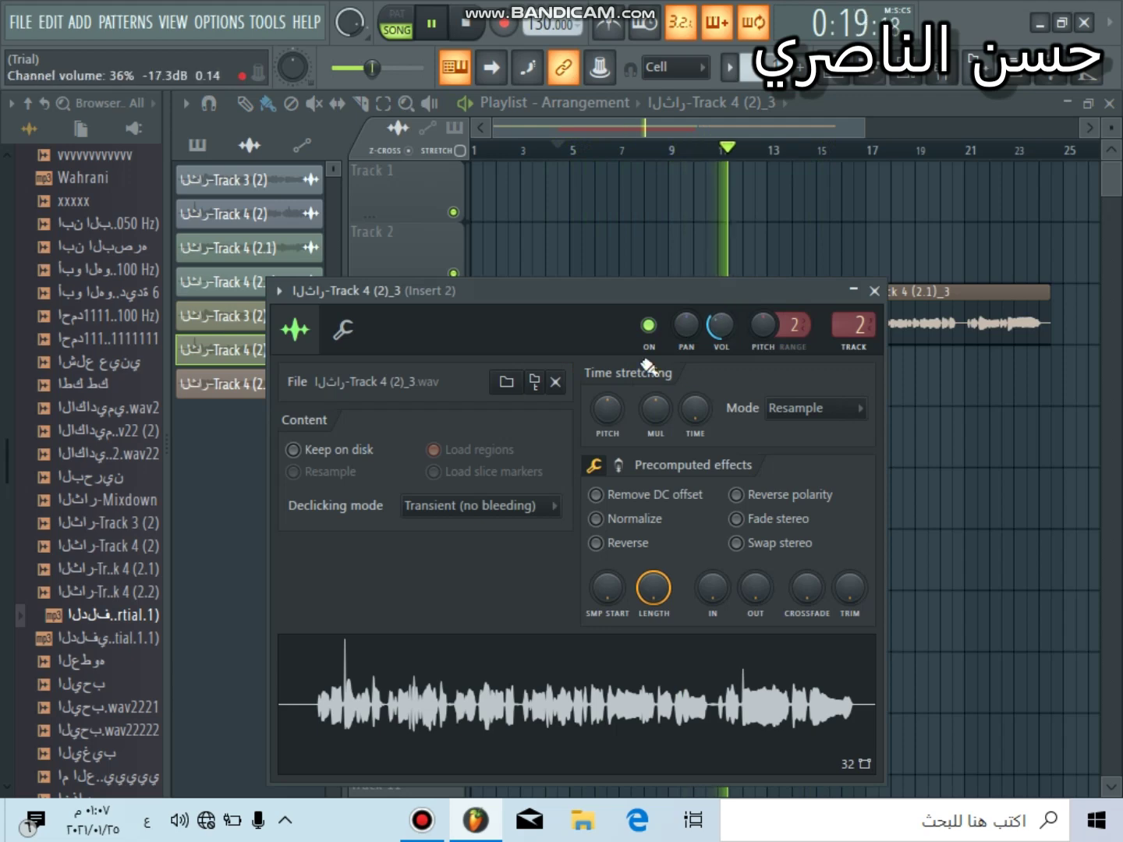
pyautogui.click(874, 291)
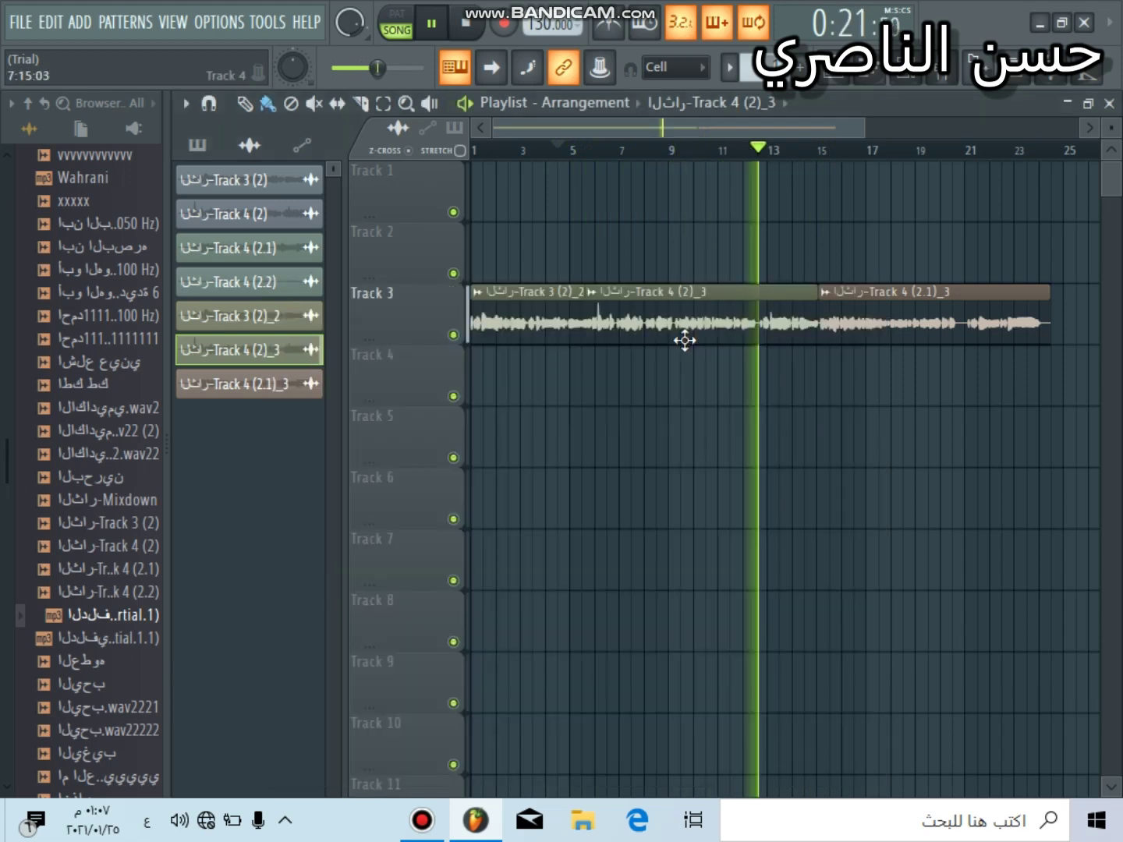
# Step: Reopen the channel settings of the Track 4 (2)_3 clip to readjust its volume, and close them
pyautogui.click(698, 325)
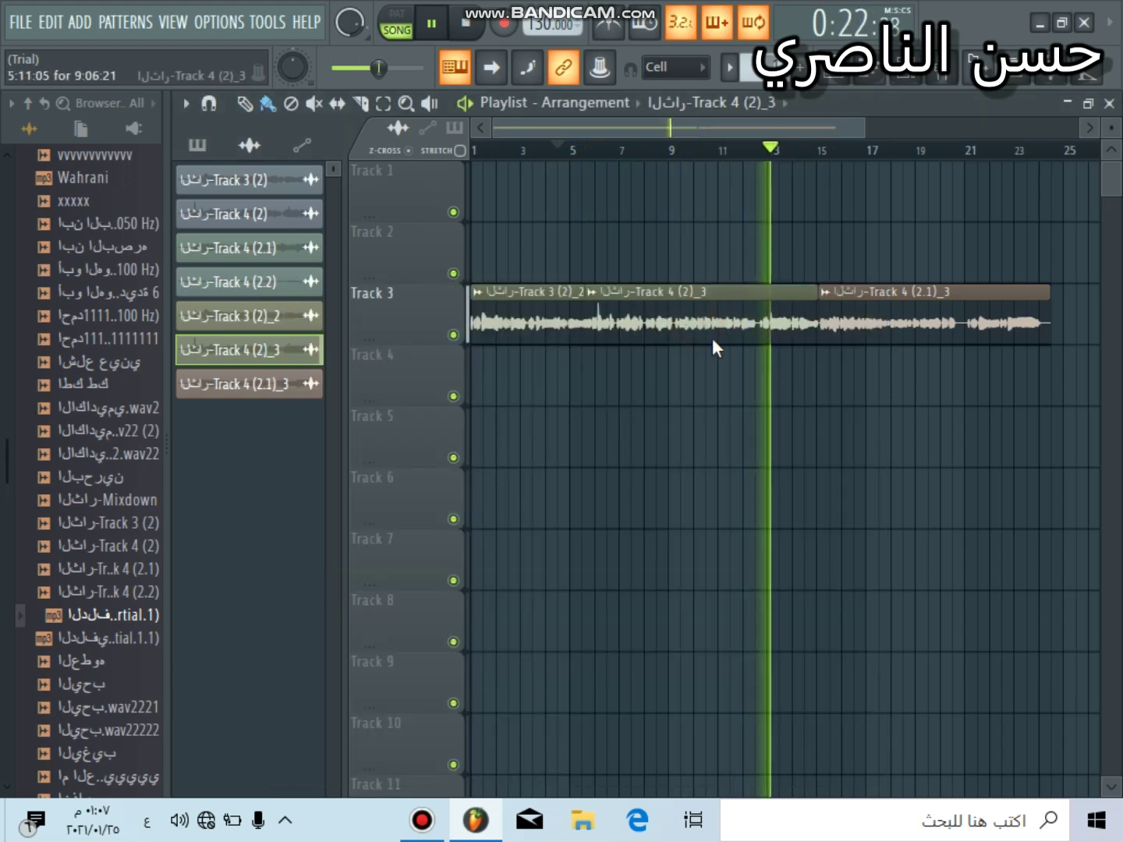
pyautogui.doubleClick(713, 341)
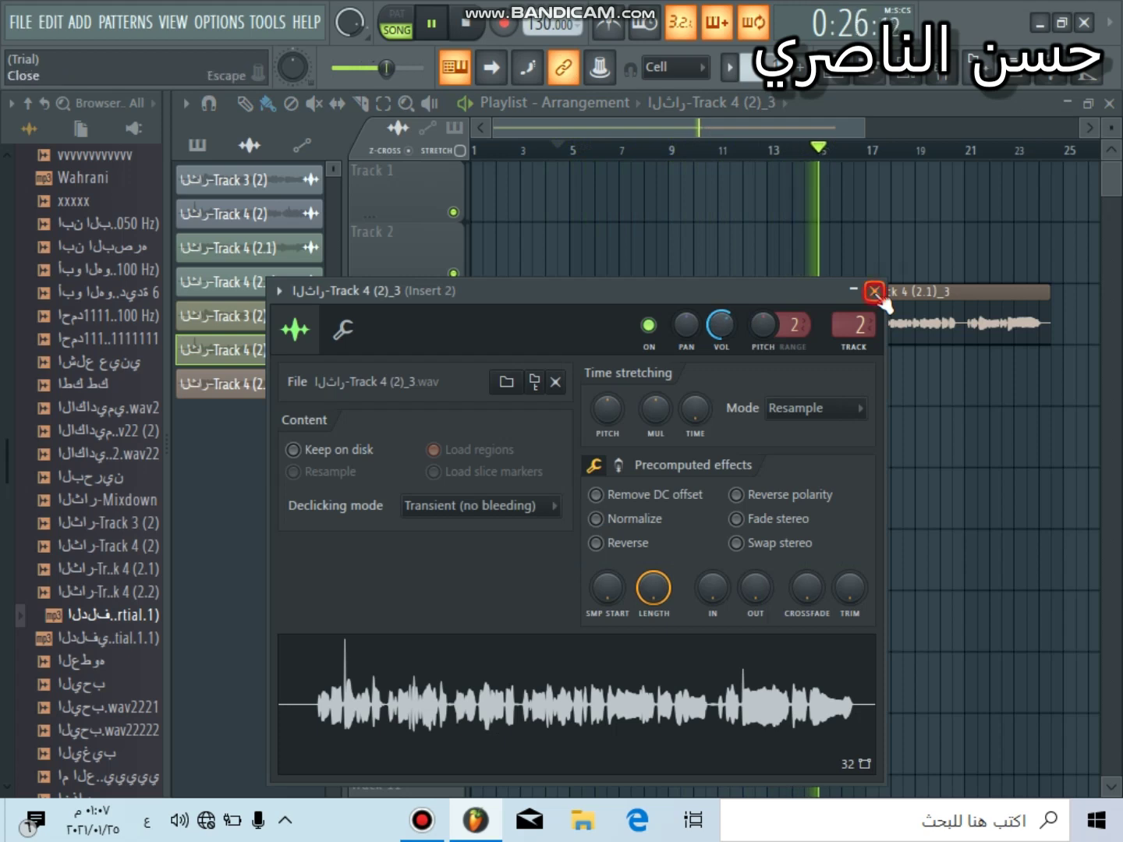
pyautogui.press('Escape')
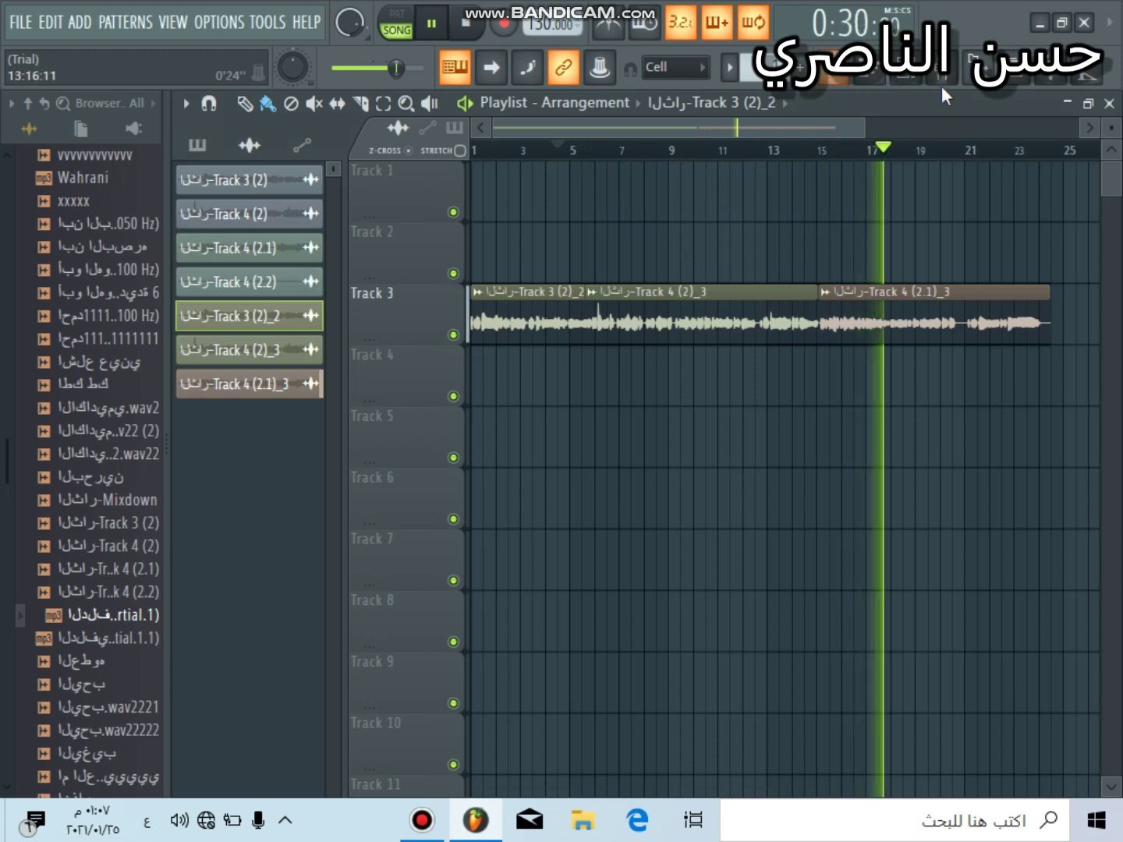
# Step: Open the mixer and look through the effects available for slot 9 of Insert 2 without adding one
pyautogui.press('F9')
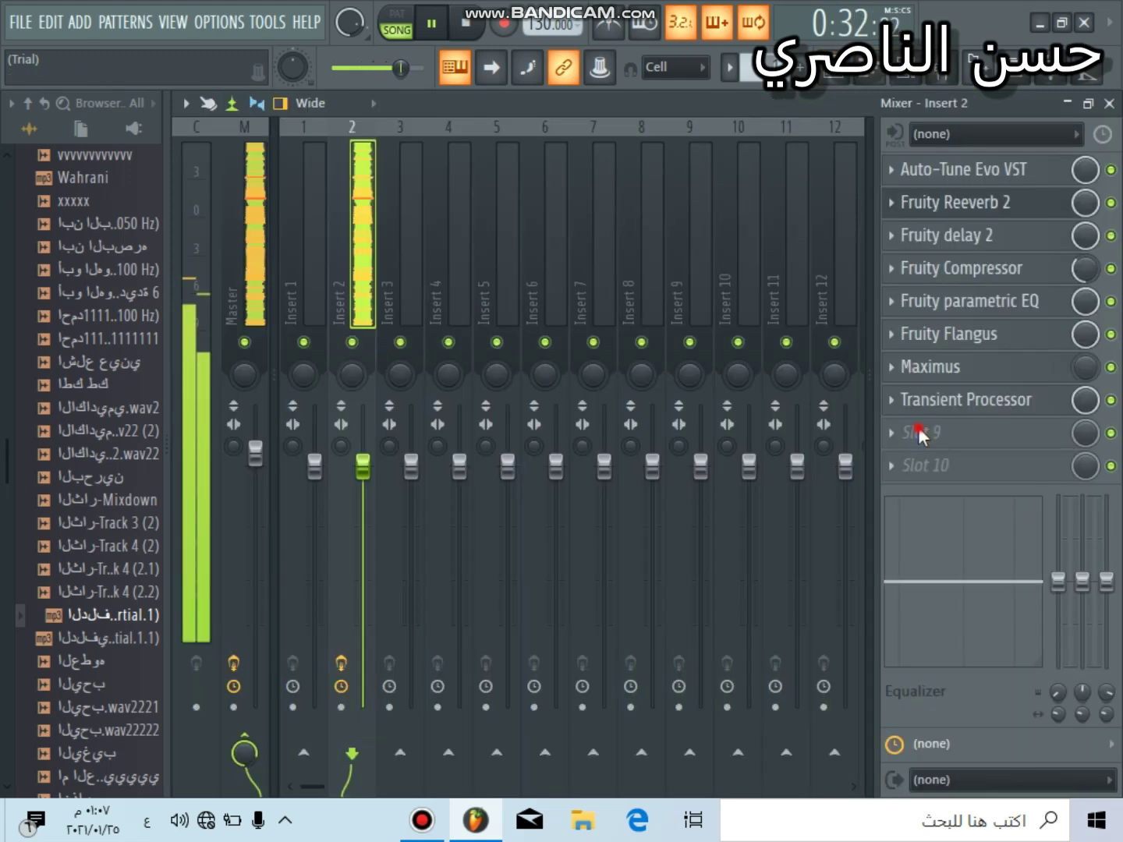
pyautogui.rightClick(917, 427)
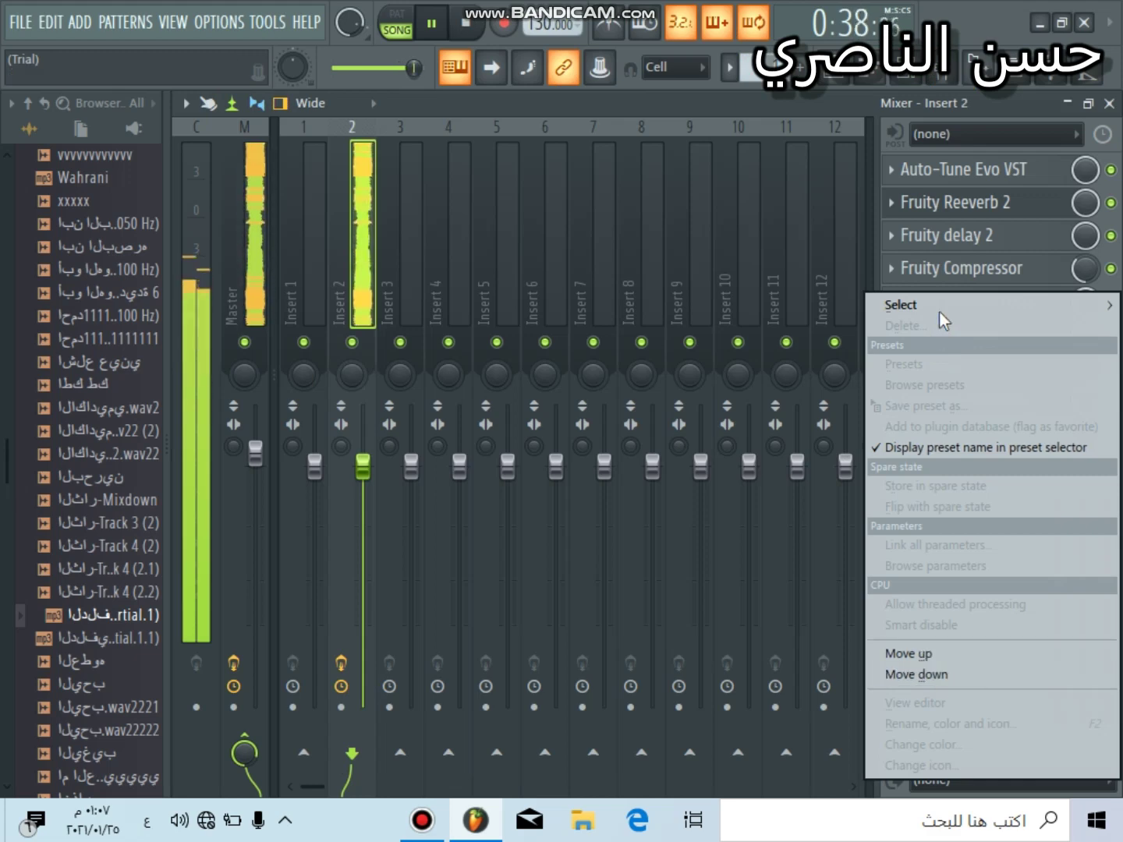
pyautogui.moveTo(939, 311)
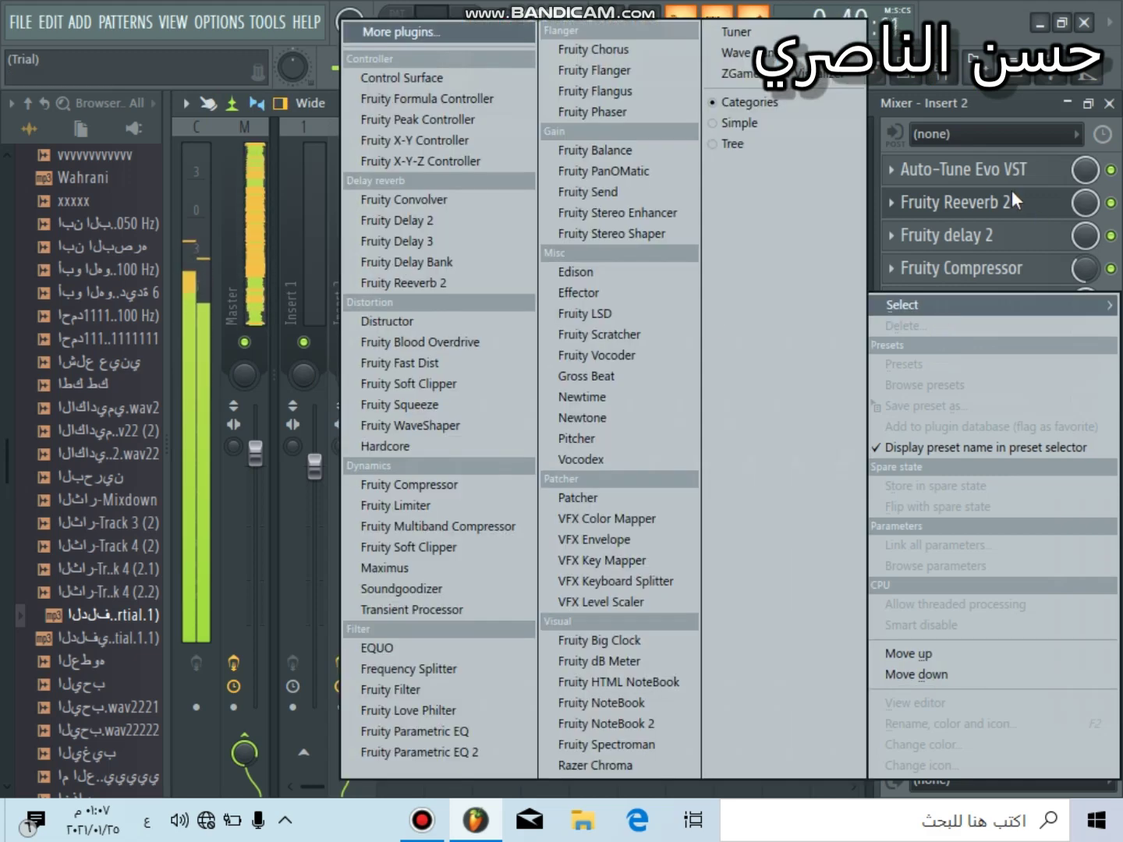
pyautogui.click(893, 201)
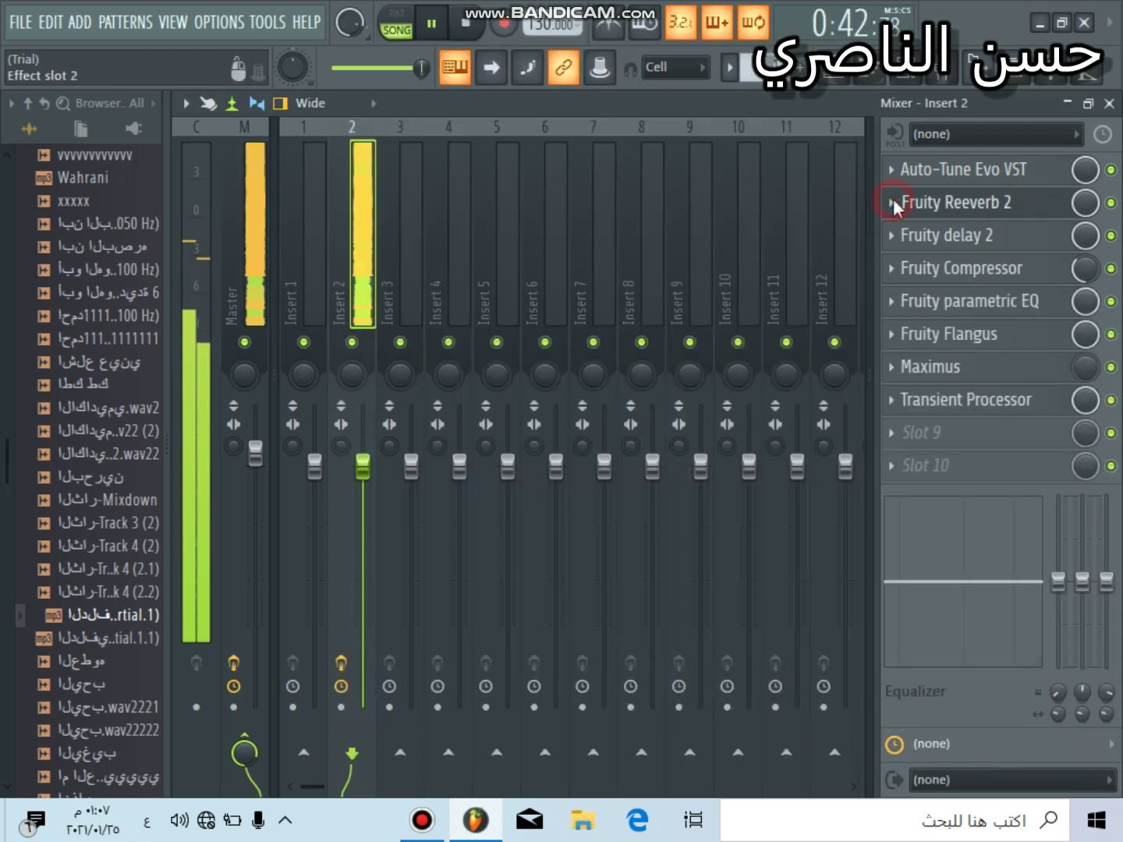
# Step: Show the presets of Fruity Reeverb 2 from slot 2 in the browser
pyautogui.click(893, 200)
pyautogui.click(892, 207)
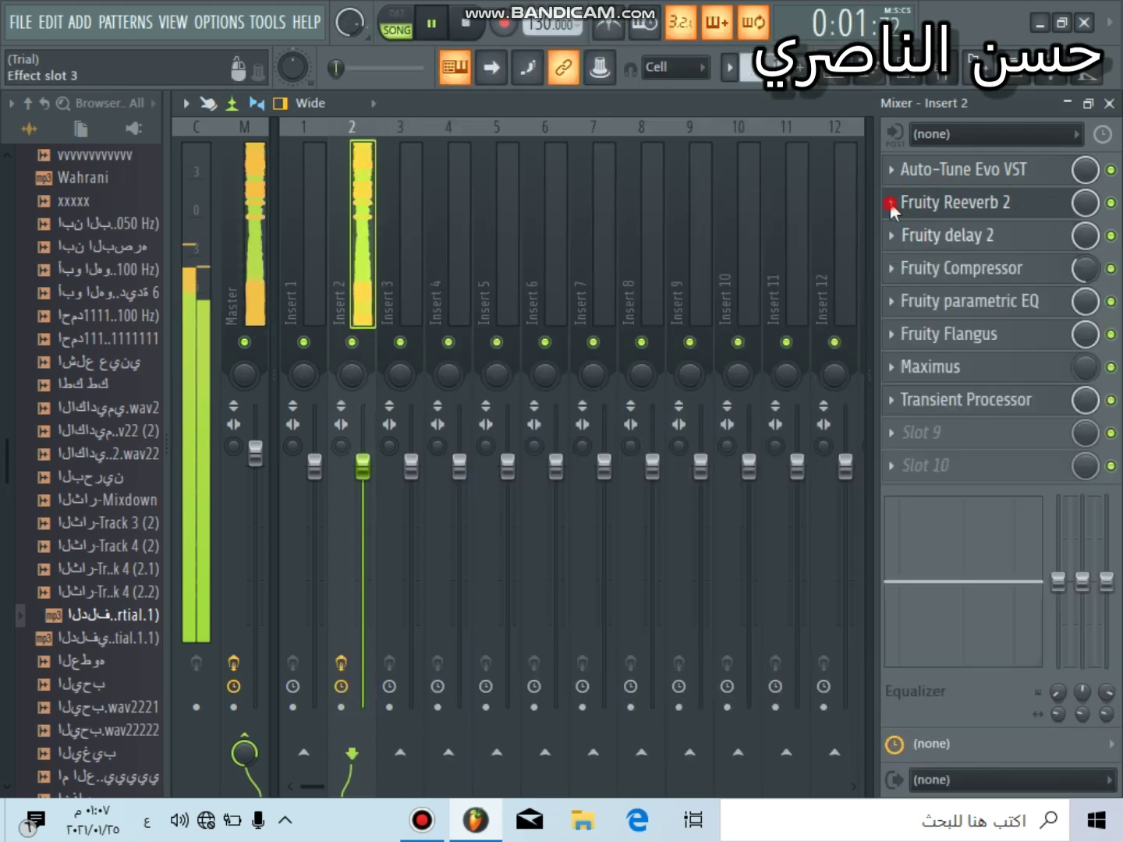
pyautogui.click(890, 203)
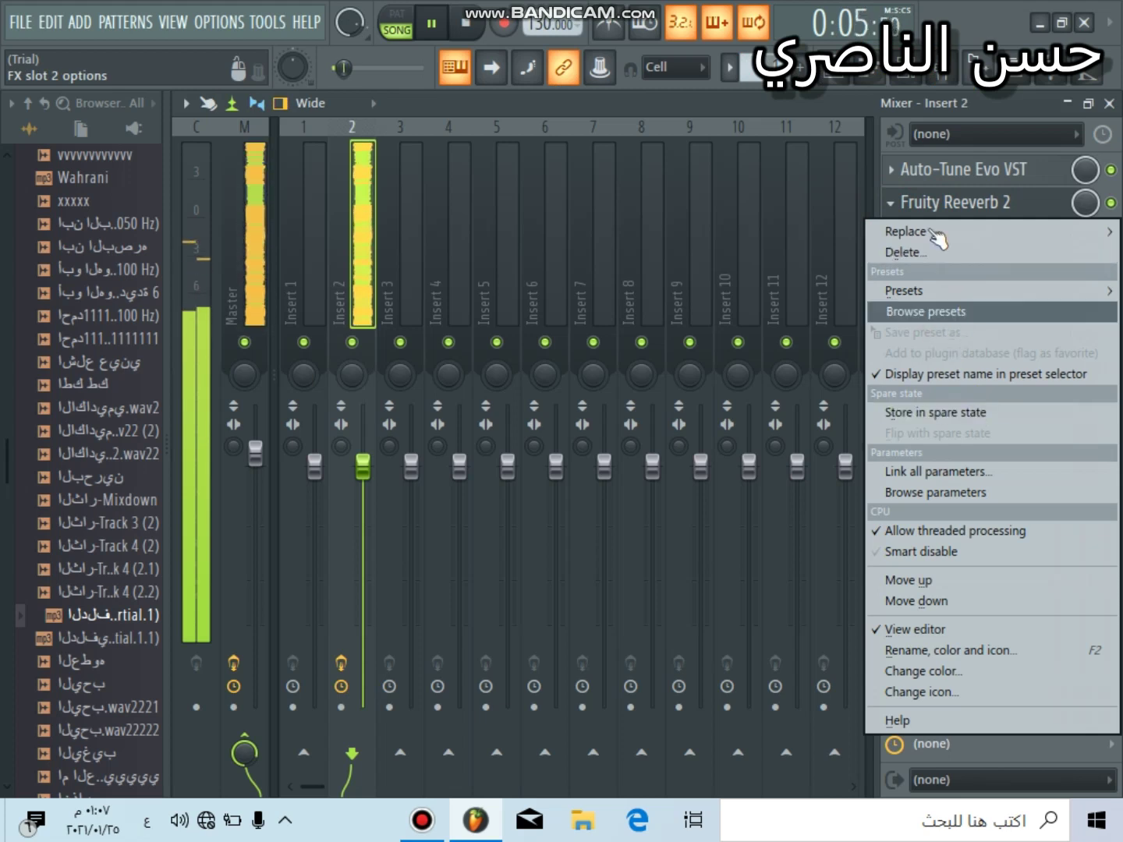
pyautogui.click(936, 311)
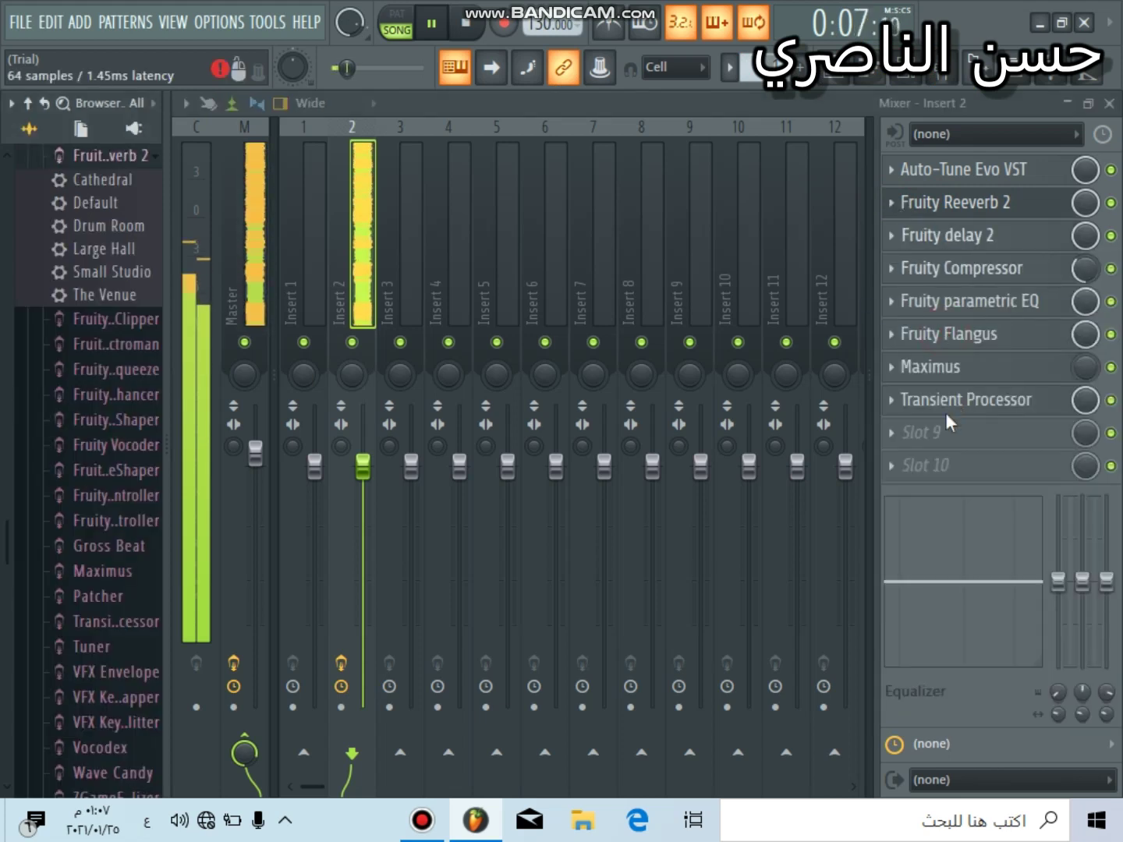
# Step: Store Fruity Reeverb 2's settings in its spare state and minimize the mixer to return to the playlist
pyautogui.click(889, 203)
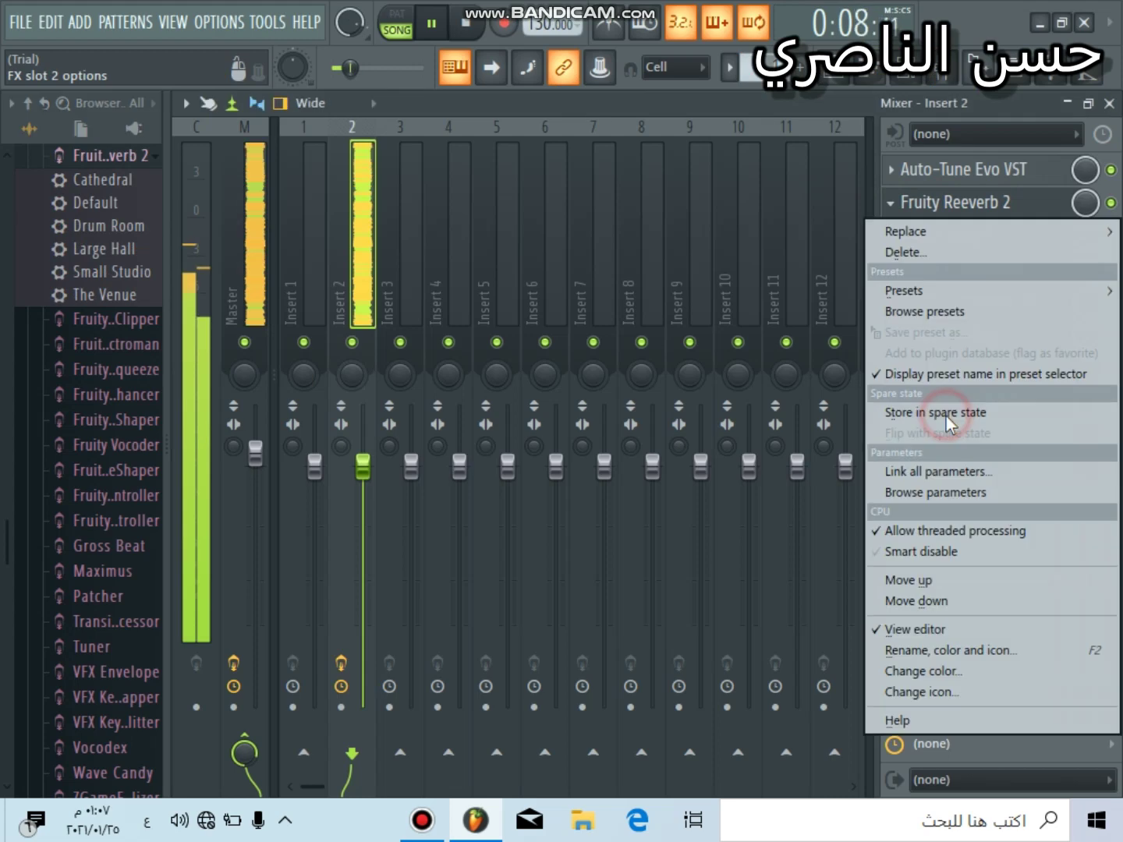
pyautogui.click(573, 488)
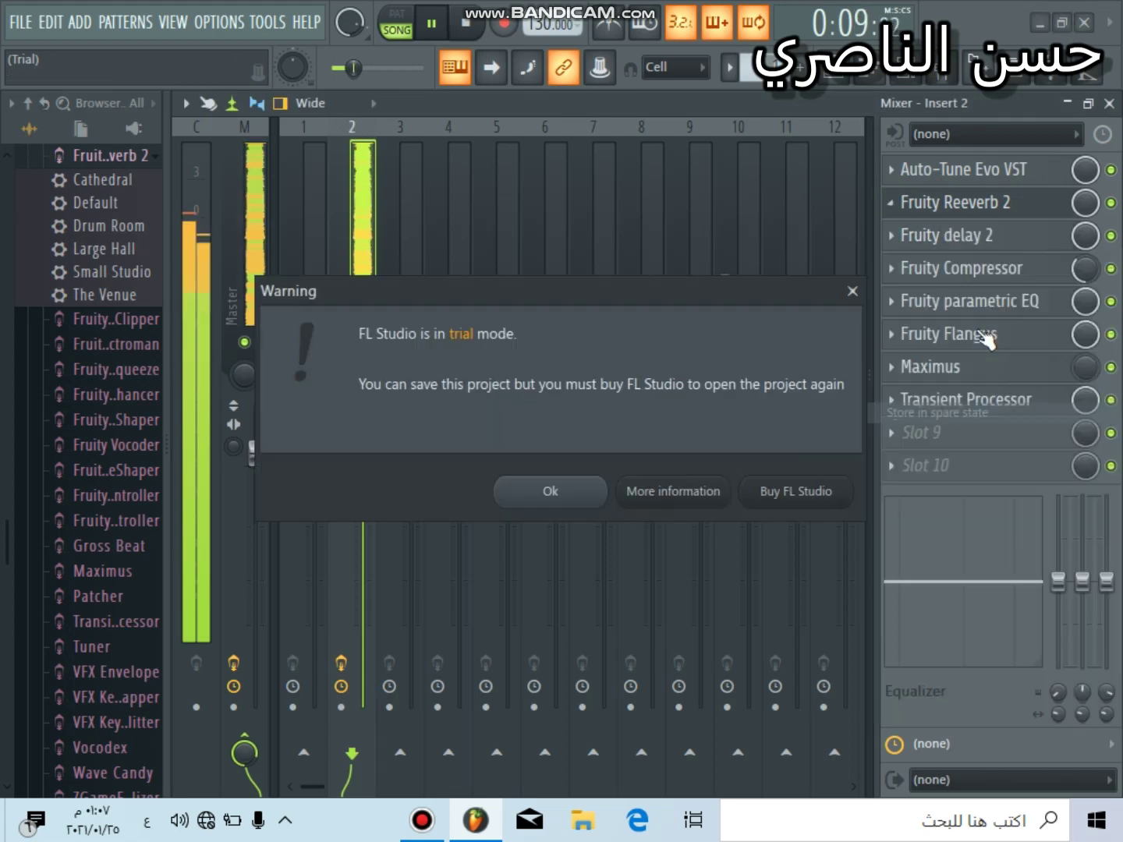
pyautogui.click(1066, 103)
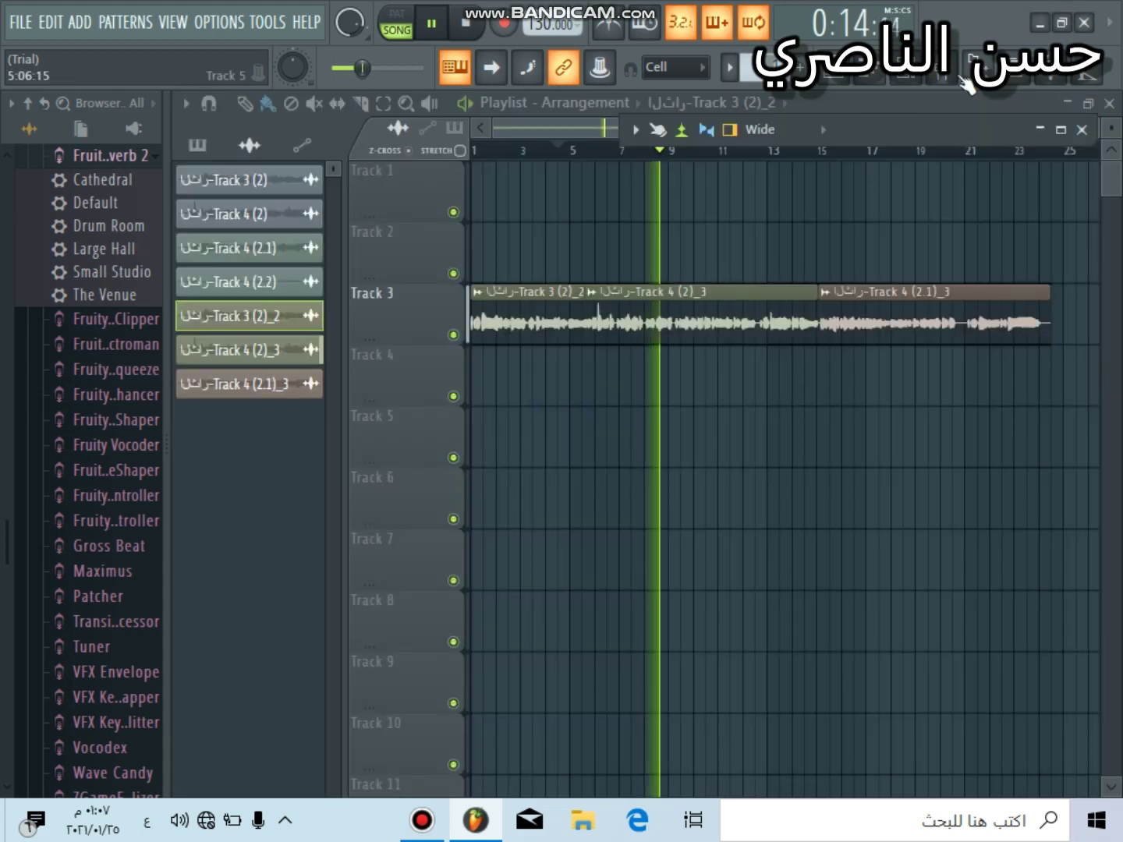